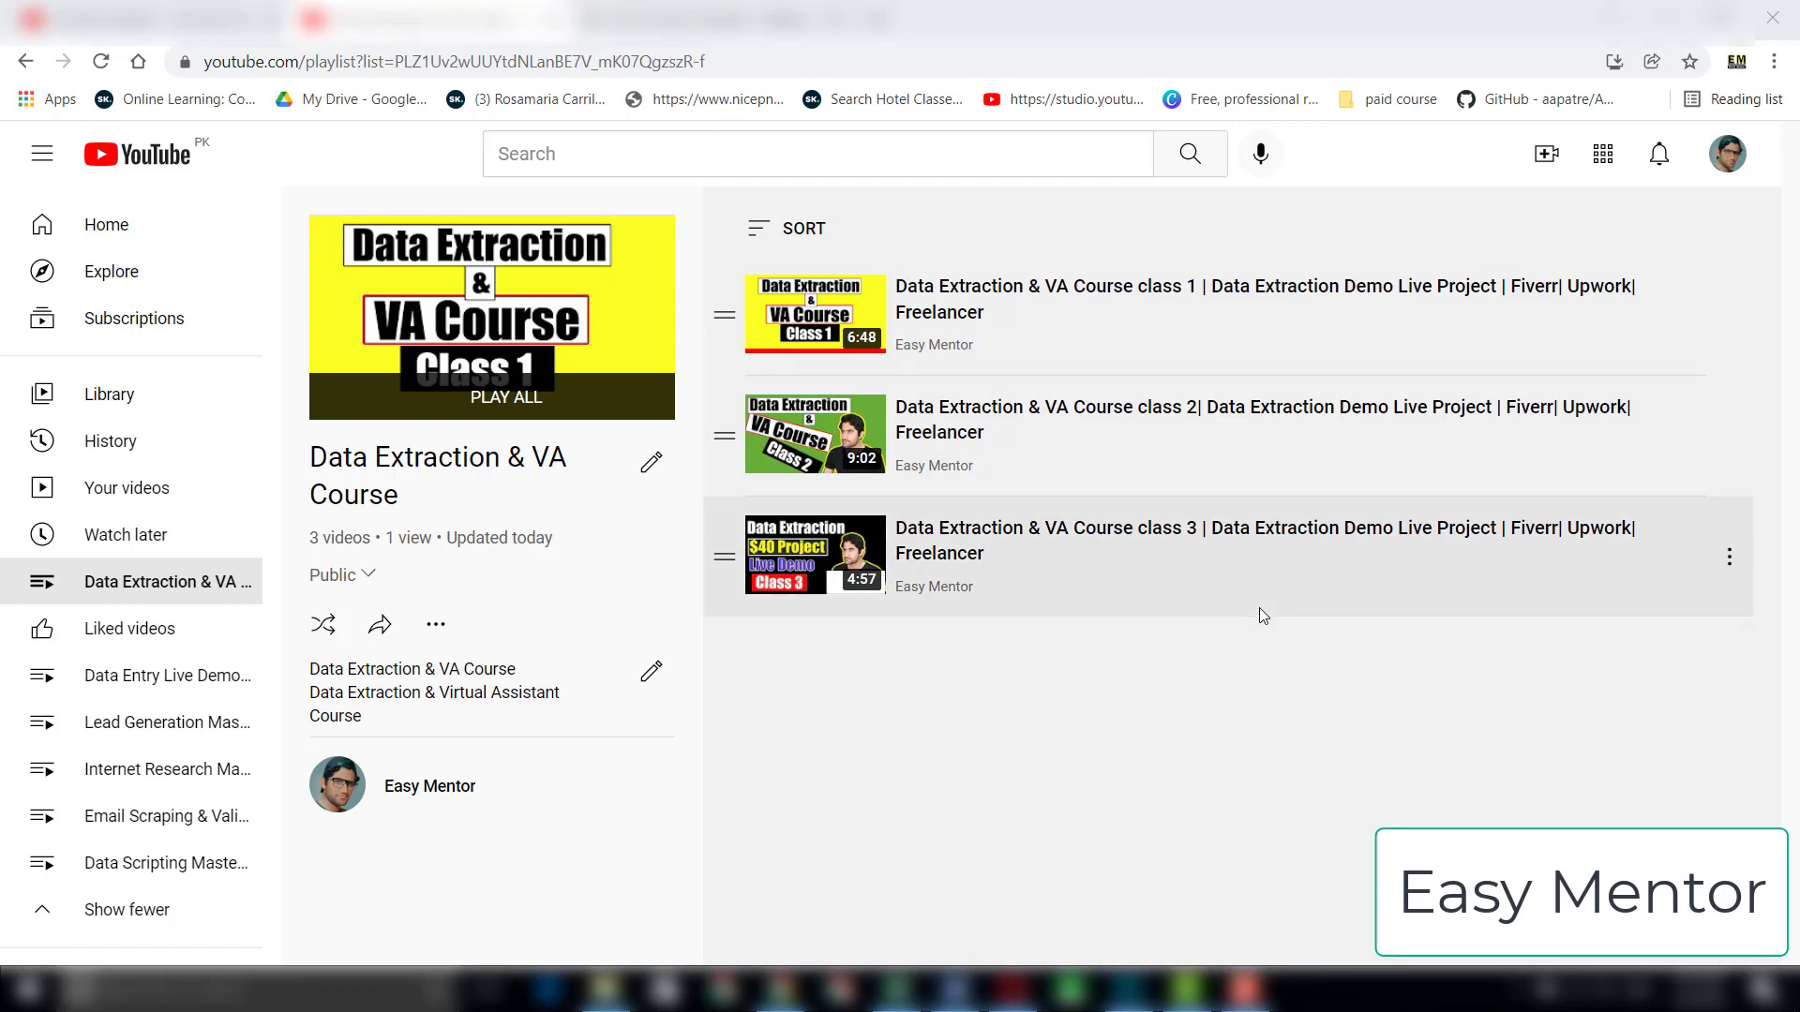
# Step: Review the contact sheet's column headers in Excel, the Class 4 project brief in Word and Wikipedia's List of Acacia chapters in Chrome
pyautogui.click(897, 990)
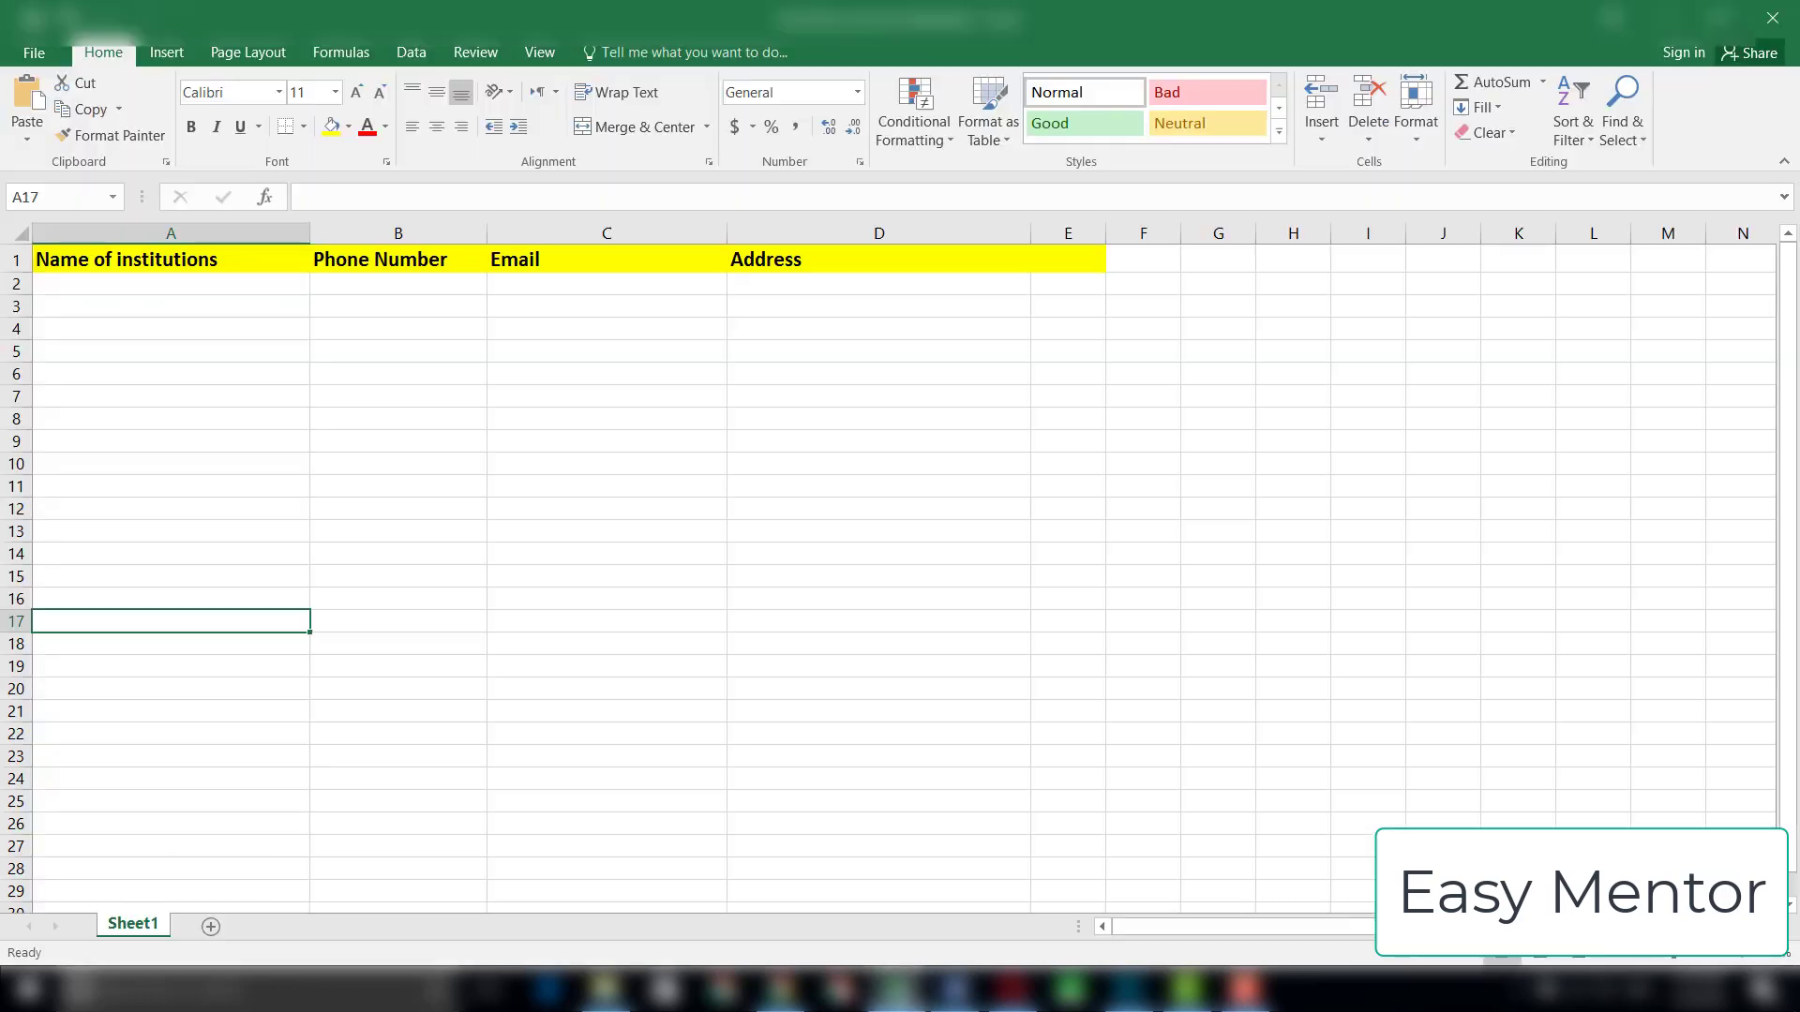
pyautogui.click(954, 990)
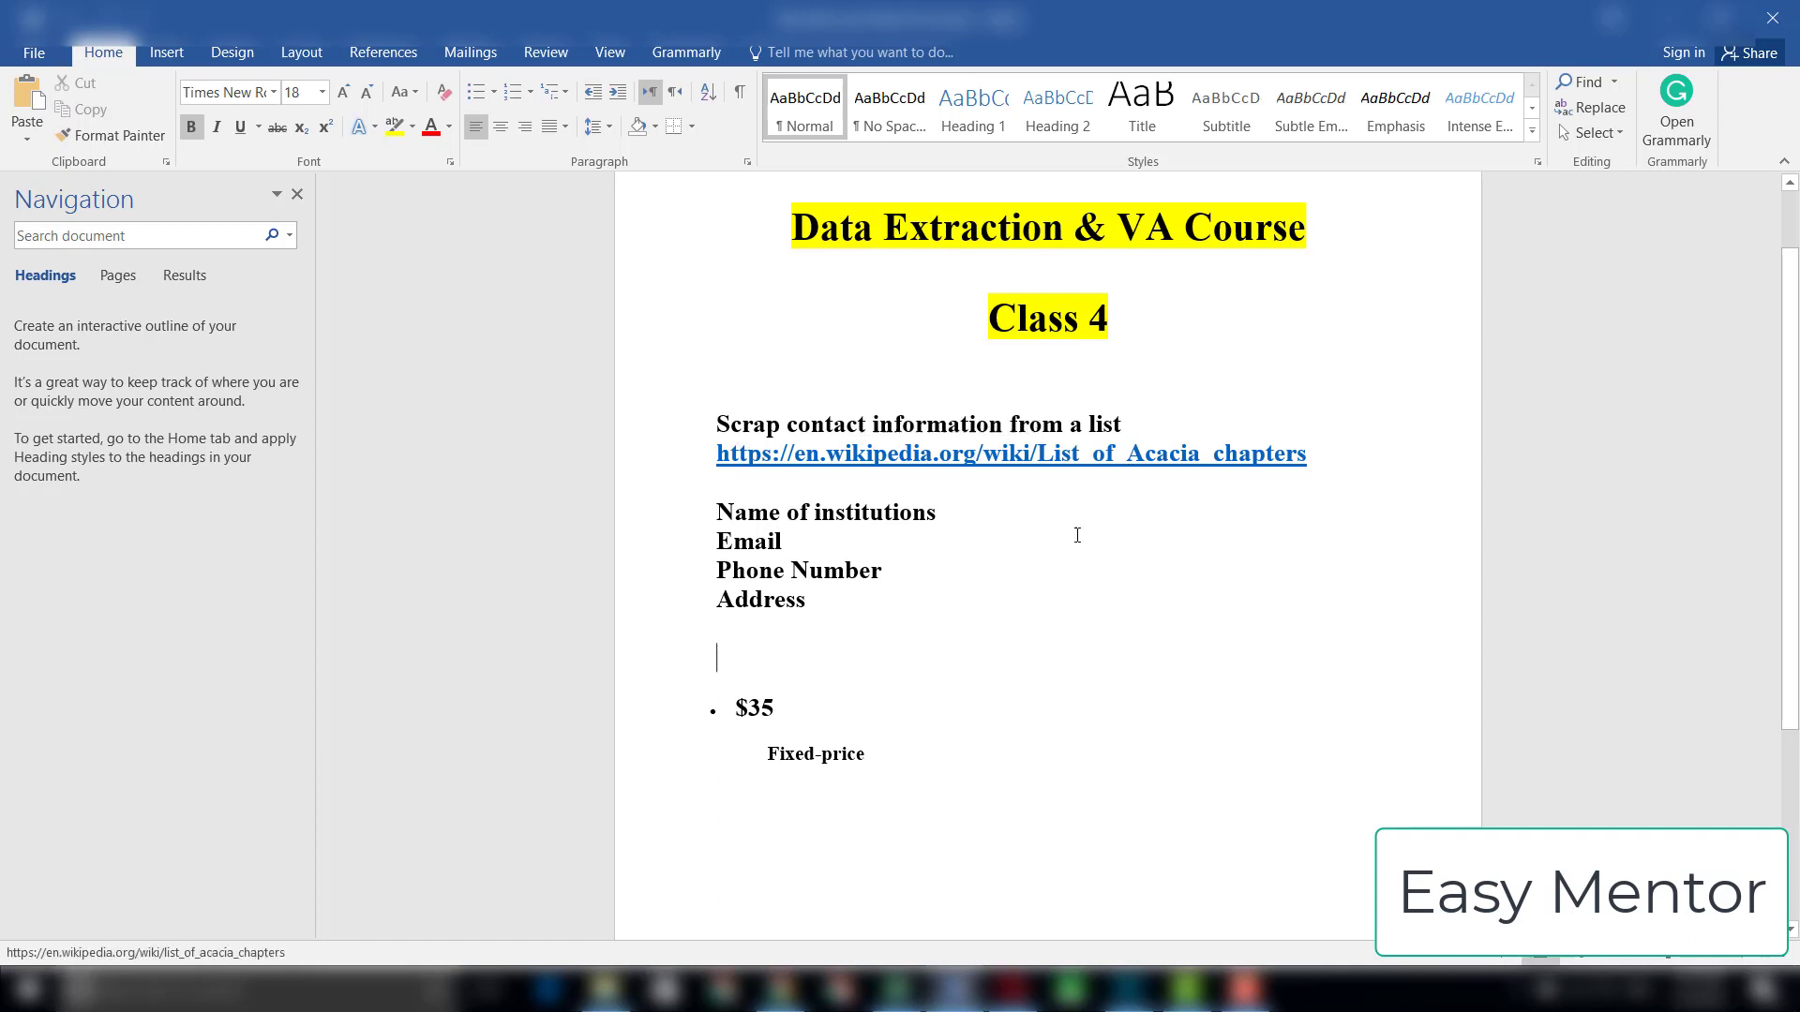
pyautogui.click(1015, 623)
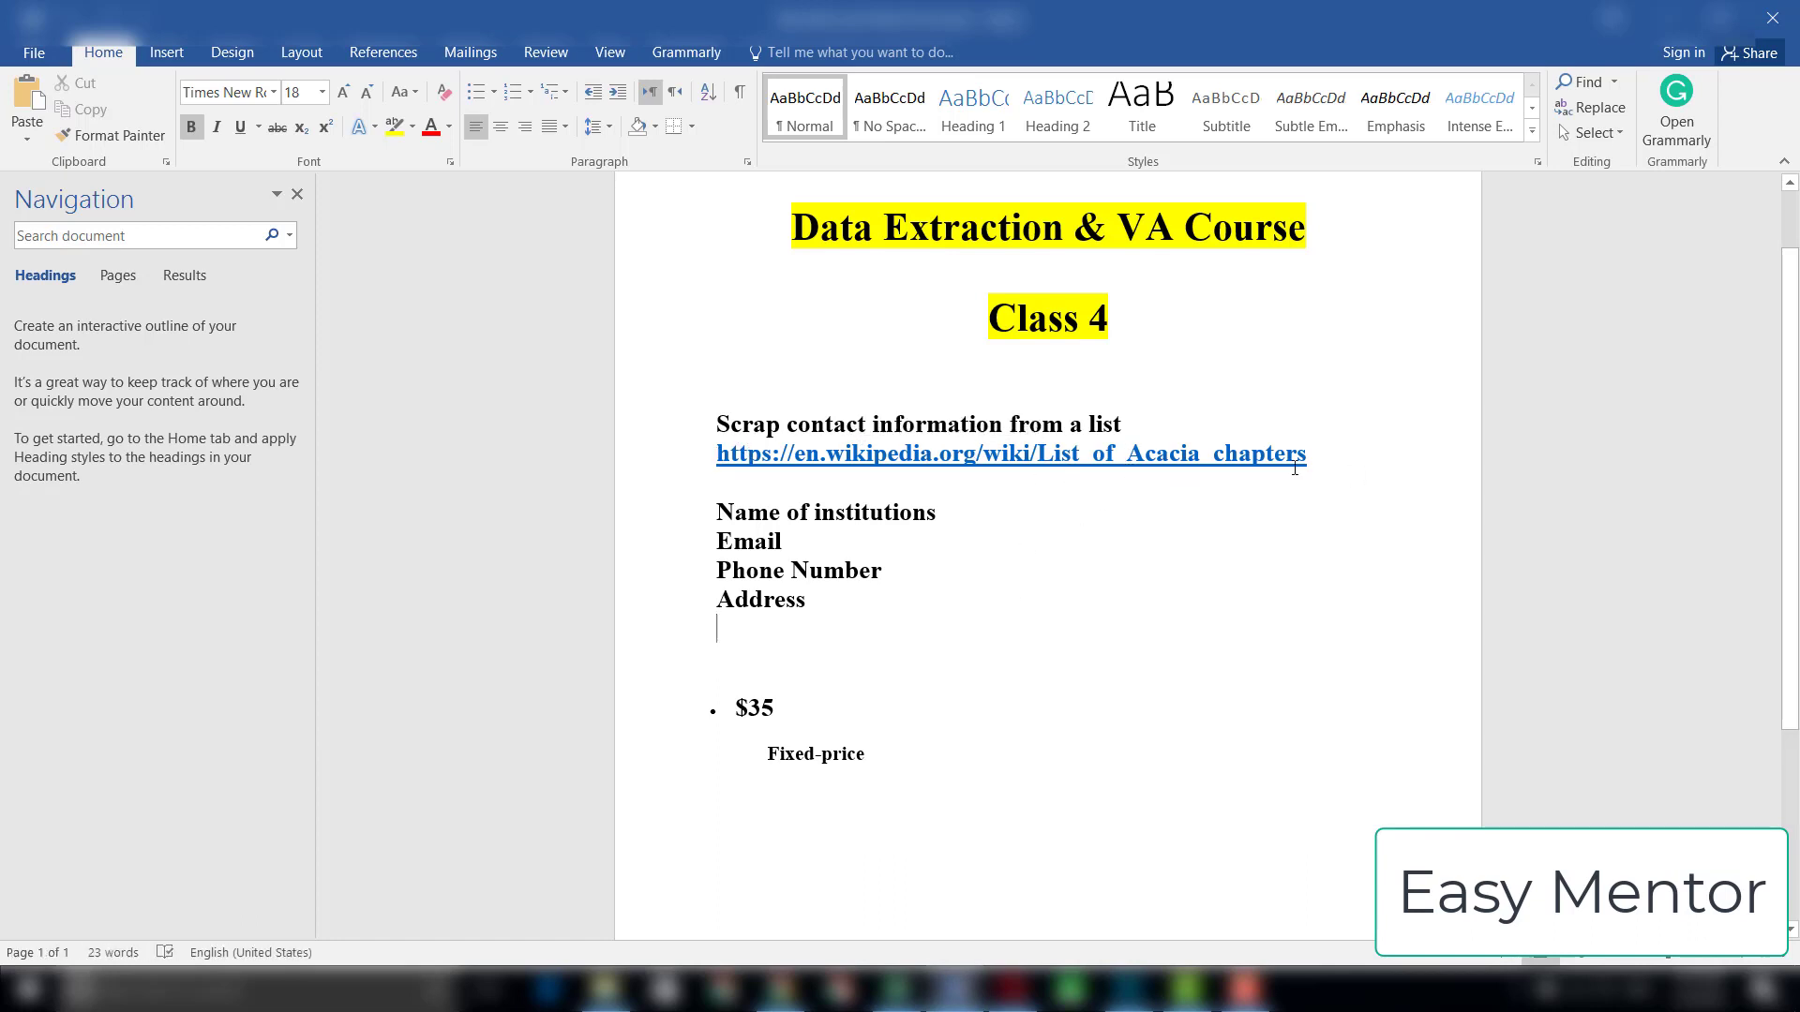
pyautogui.click(783, 990)
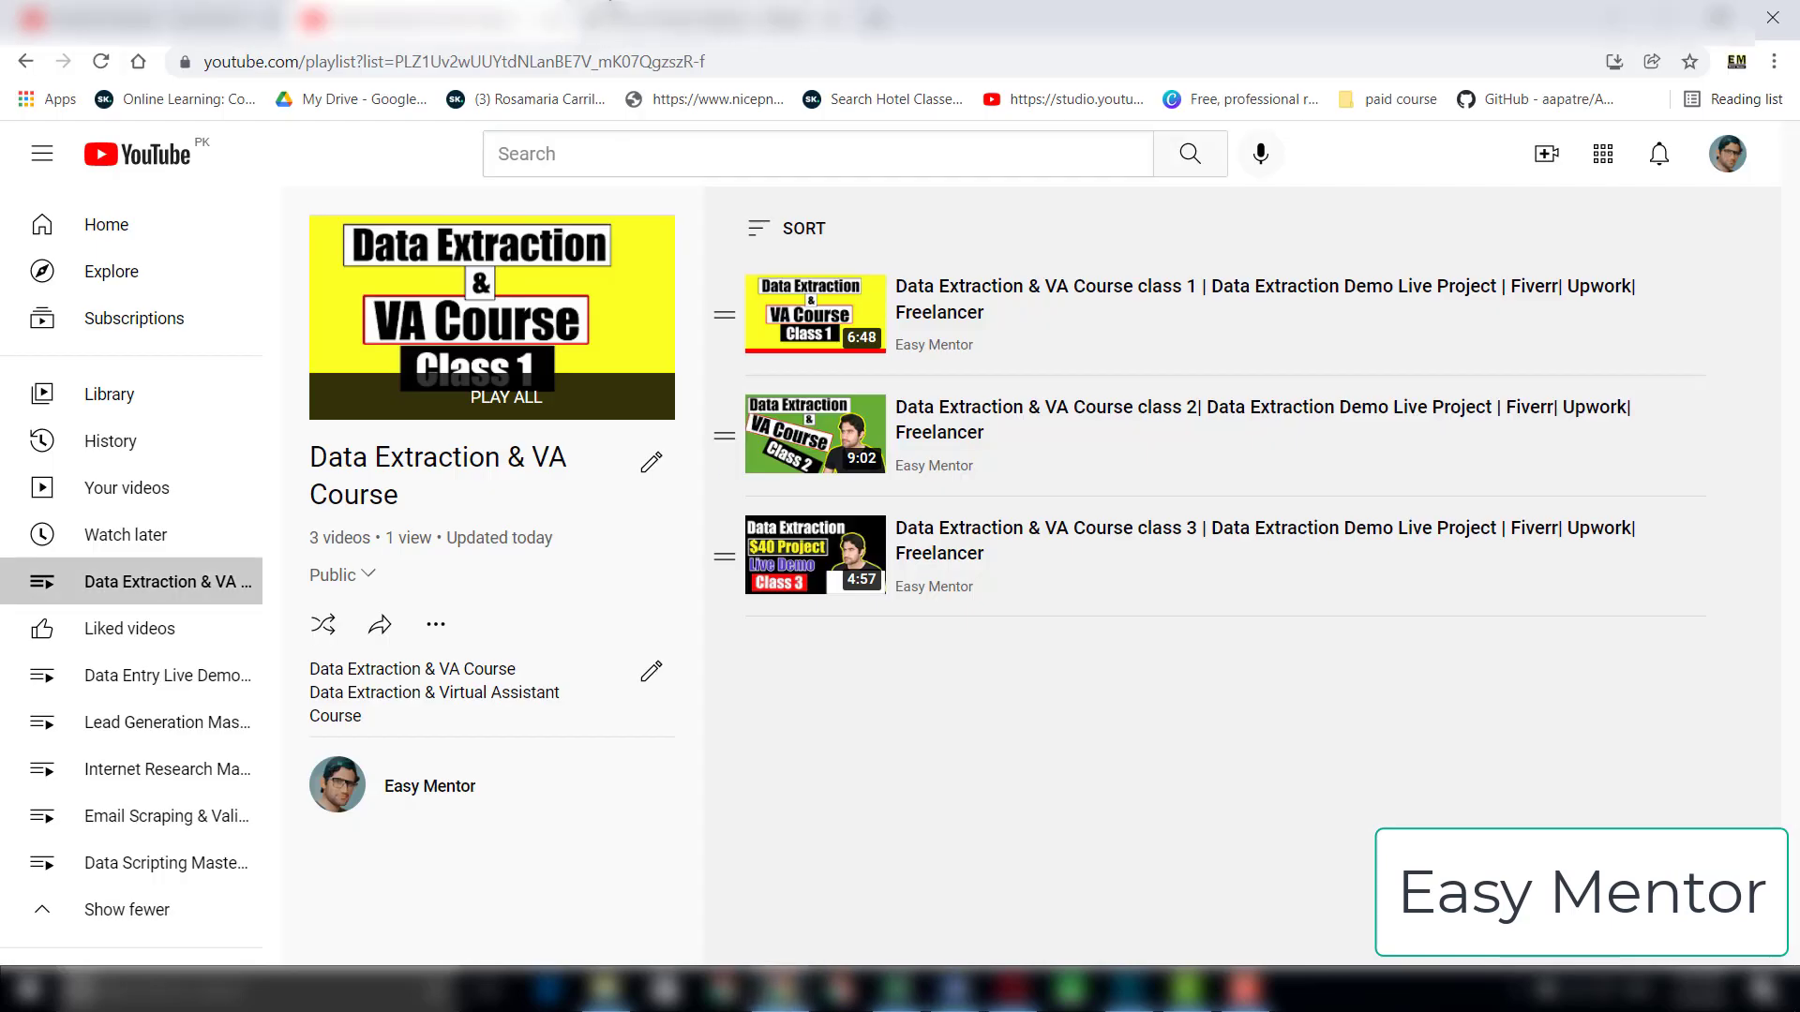
pyautogui.click(656, 20)
pyautogui.click(1014, 291)
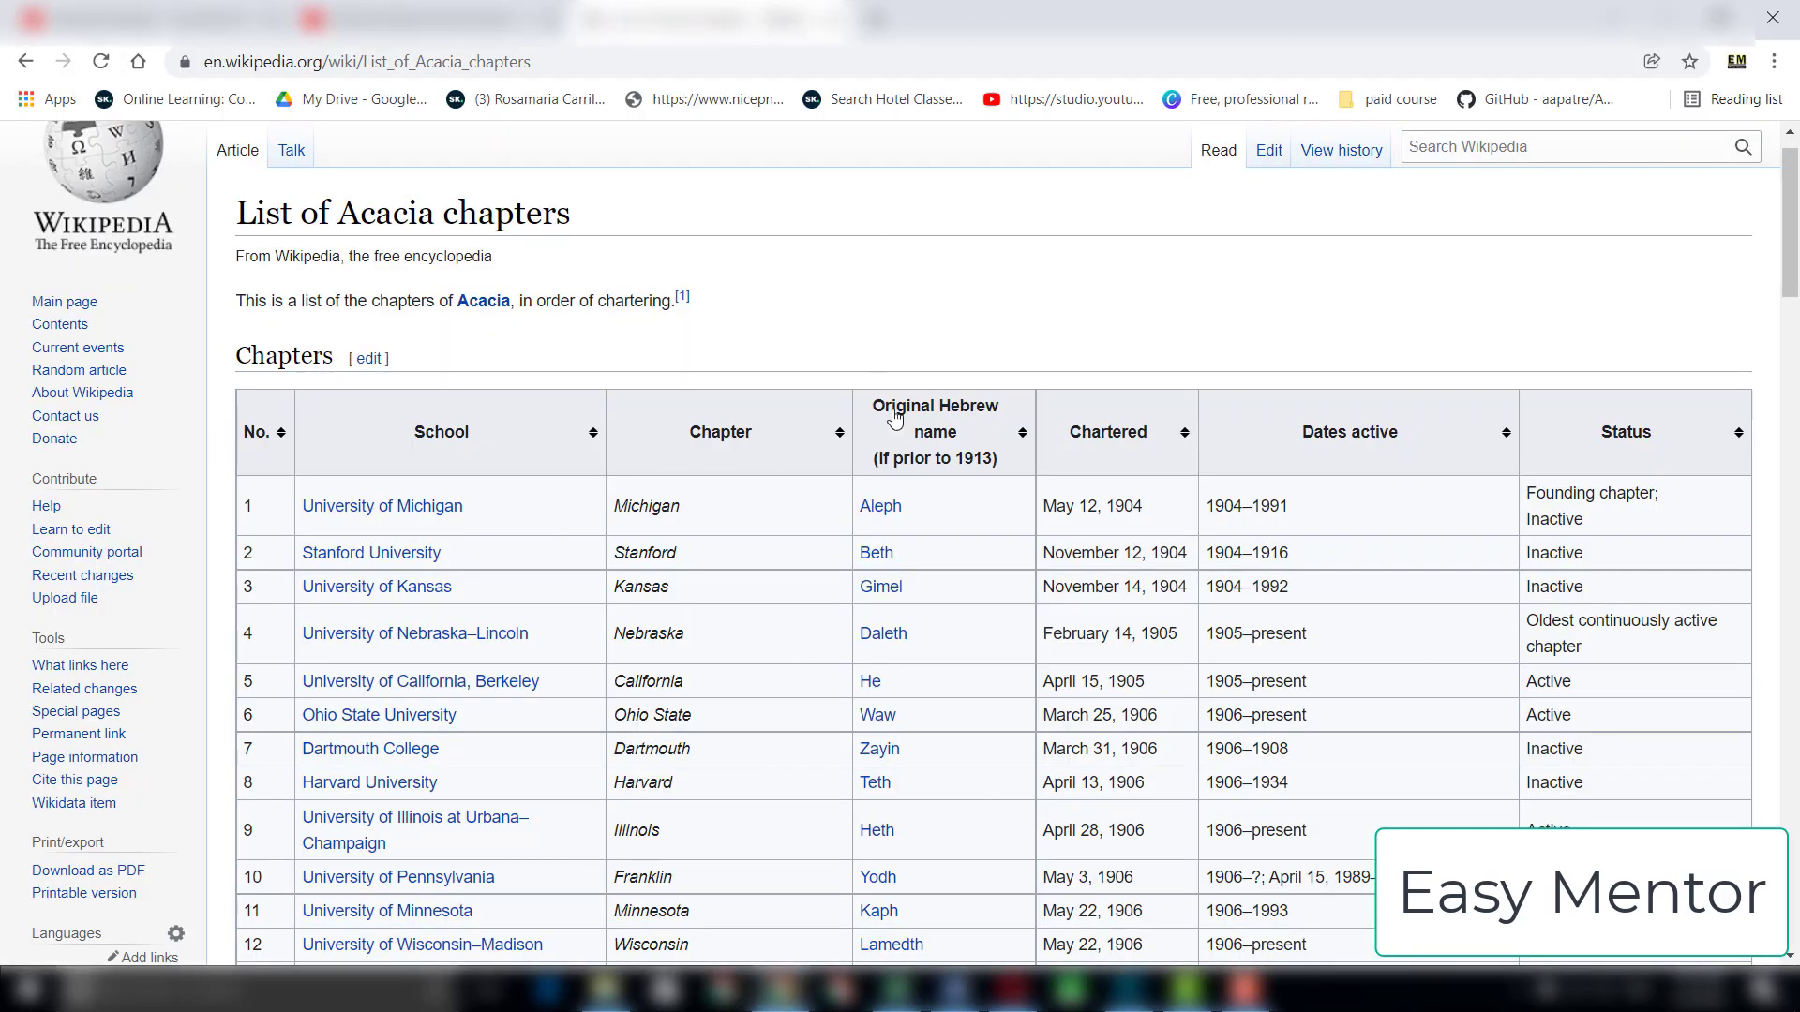
pyautogui.click(954, 990)
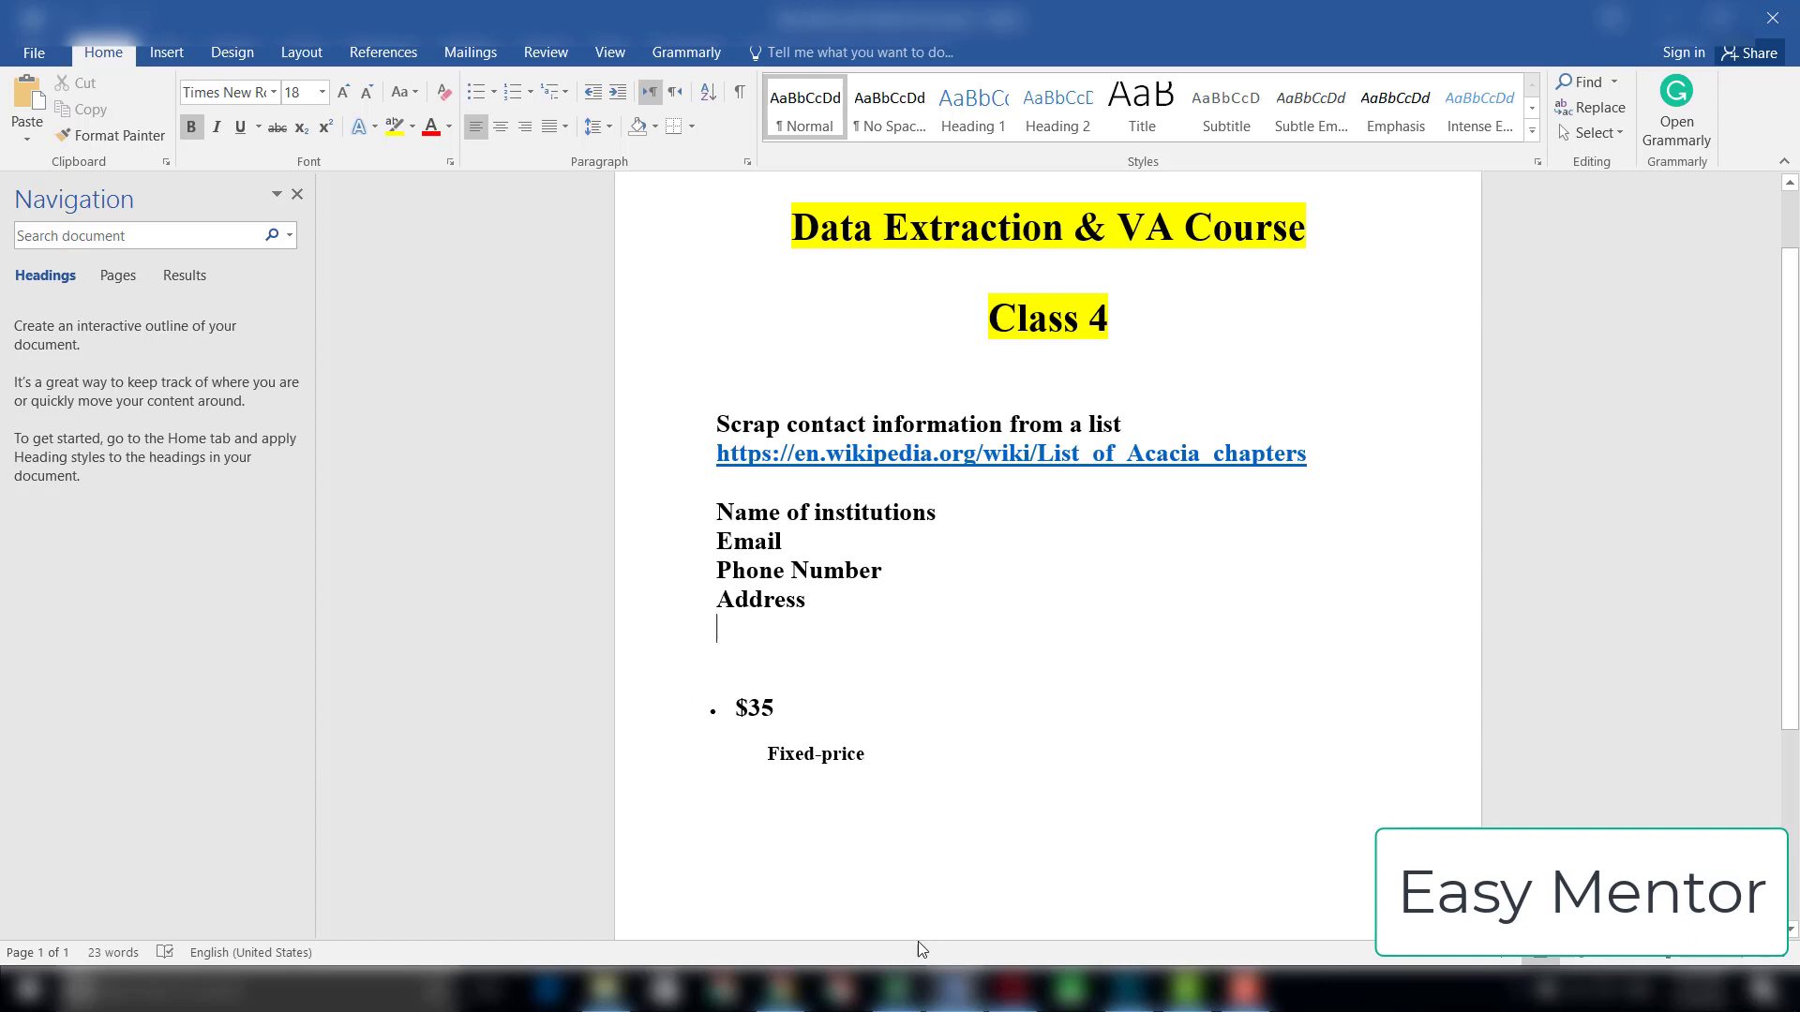
pyautogui.click(898, 990)
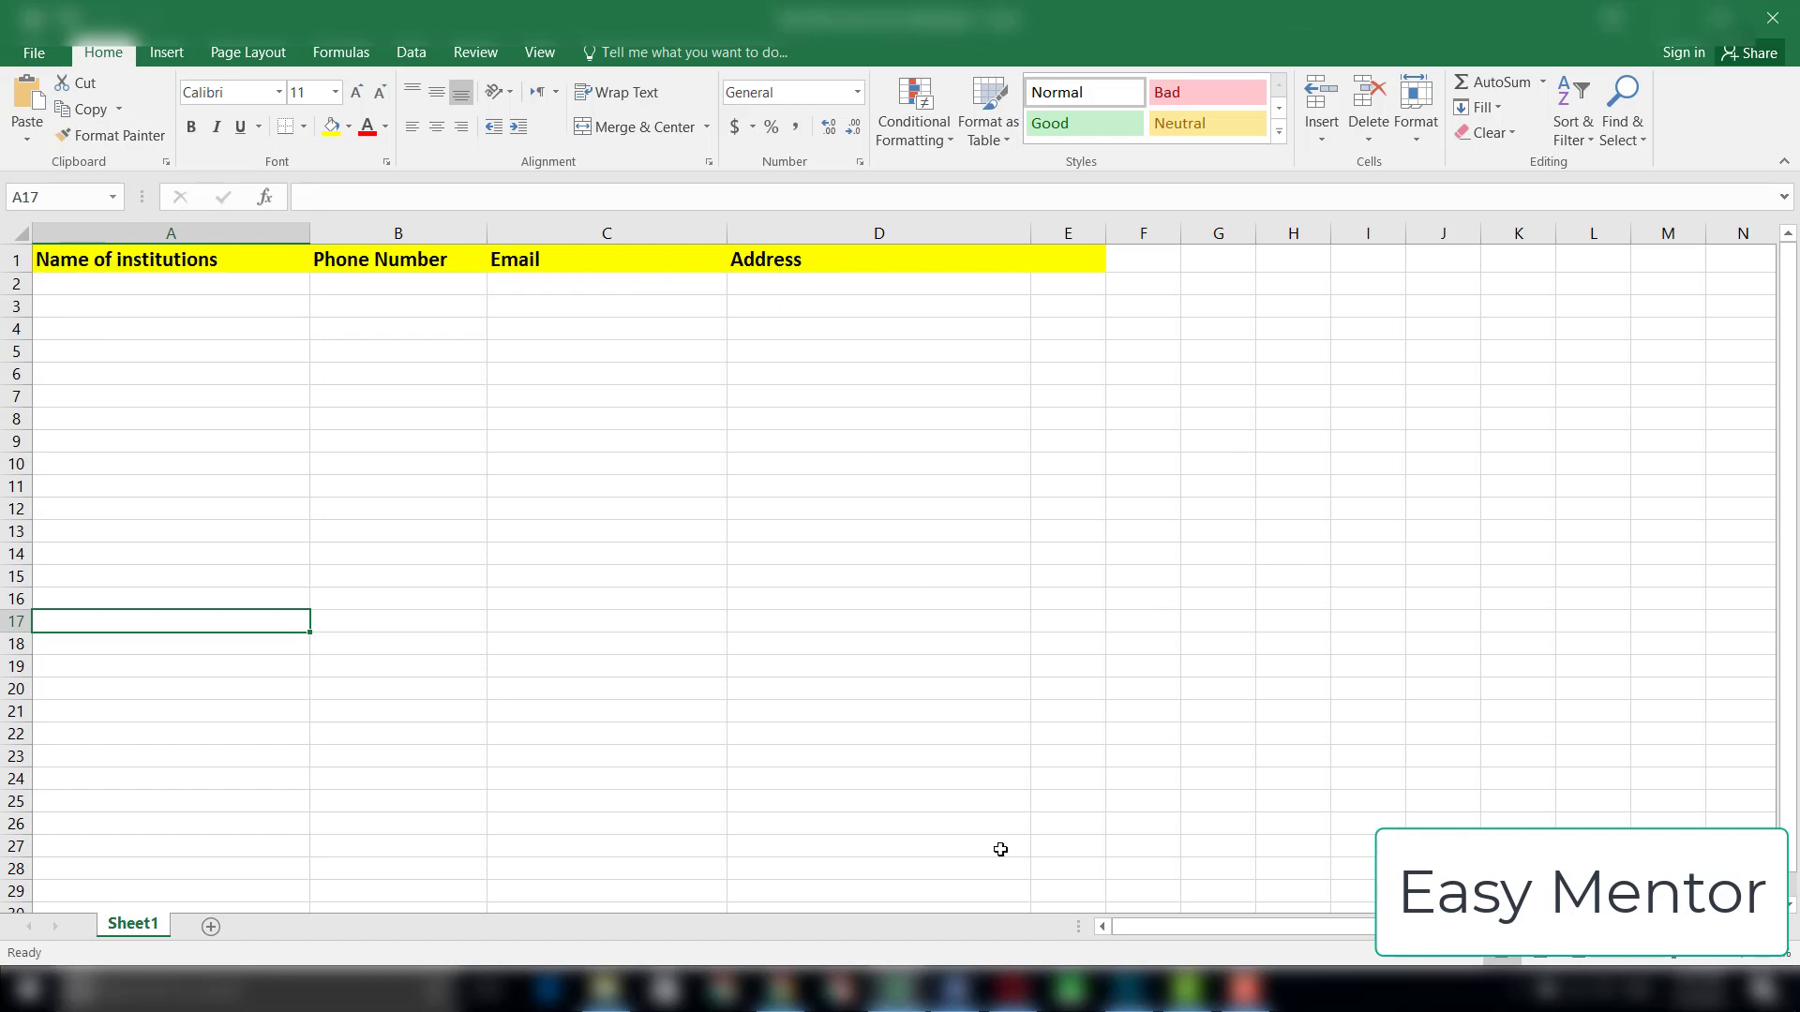
pyautogui.click(954, 989)
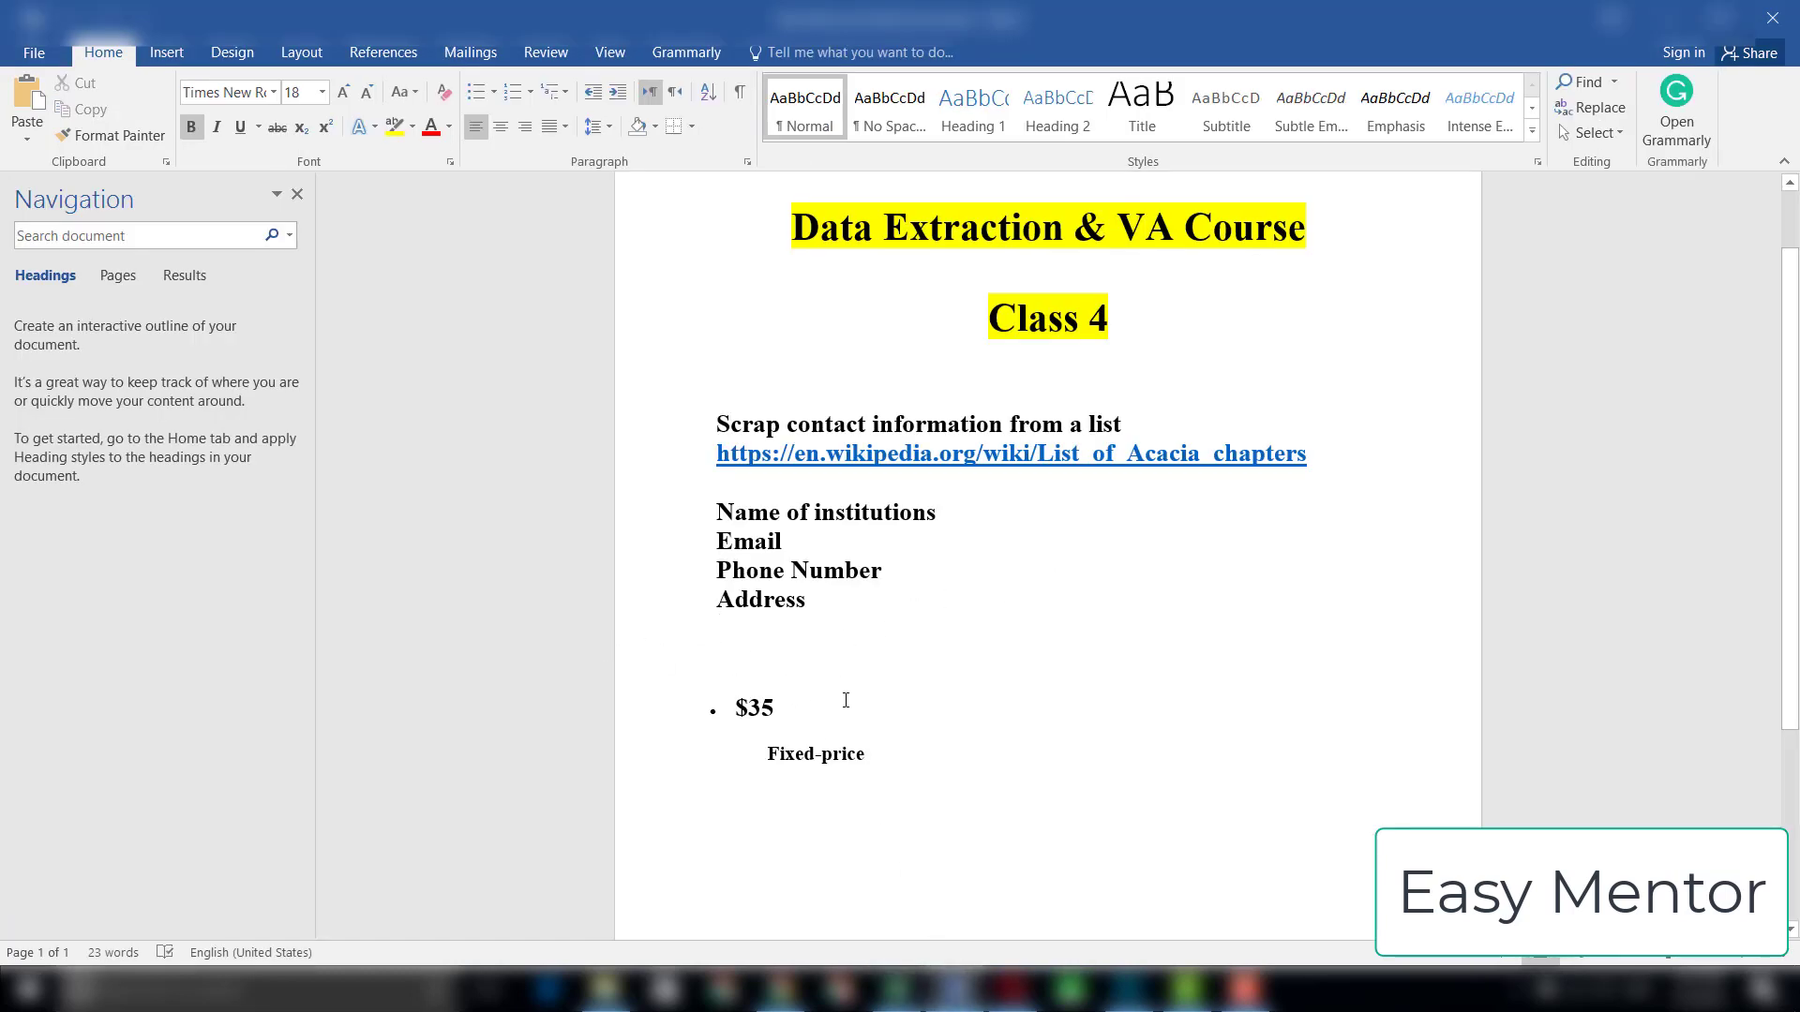
pyautogui.moveTo(1790, 583); pyautogui.dragTo(1790, 523)
# Step: Switch to Chrome, copy "University of Michigan" from the Wikipedia chapters table and search Google for it in a new tab
pyautogui.click(782, 989)
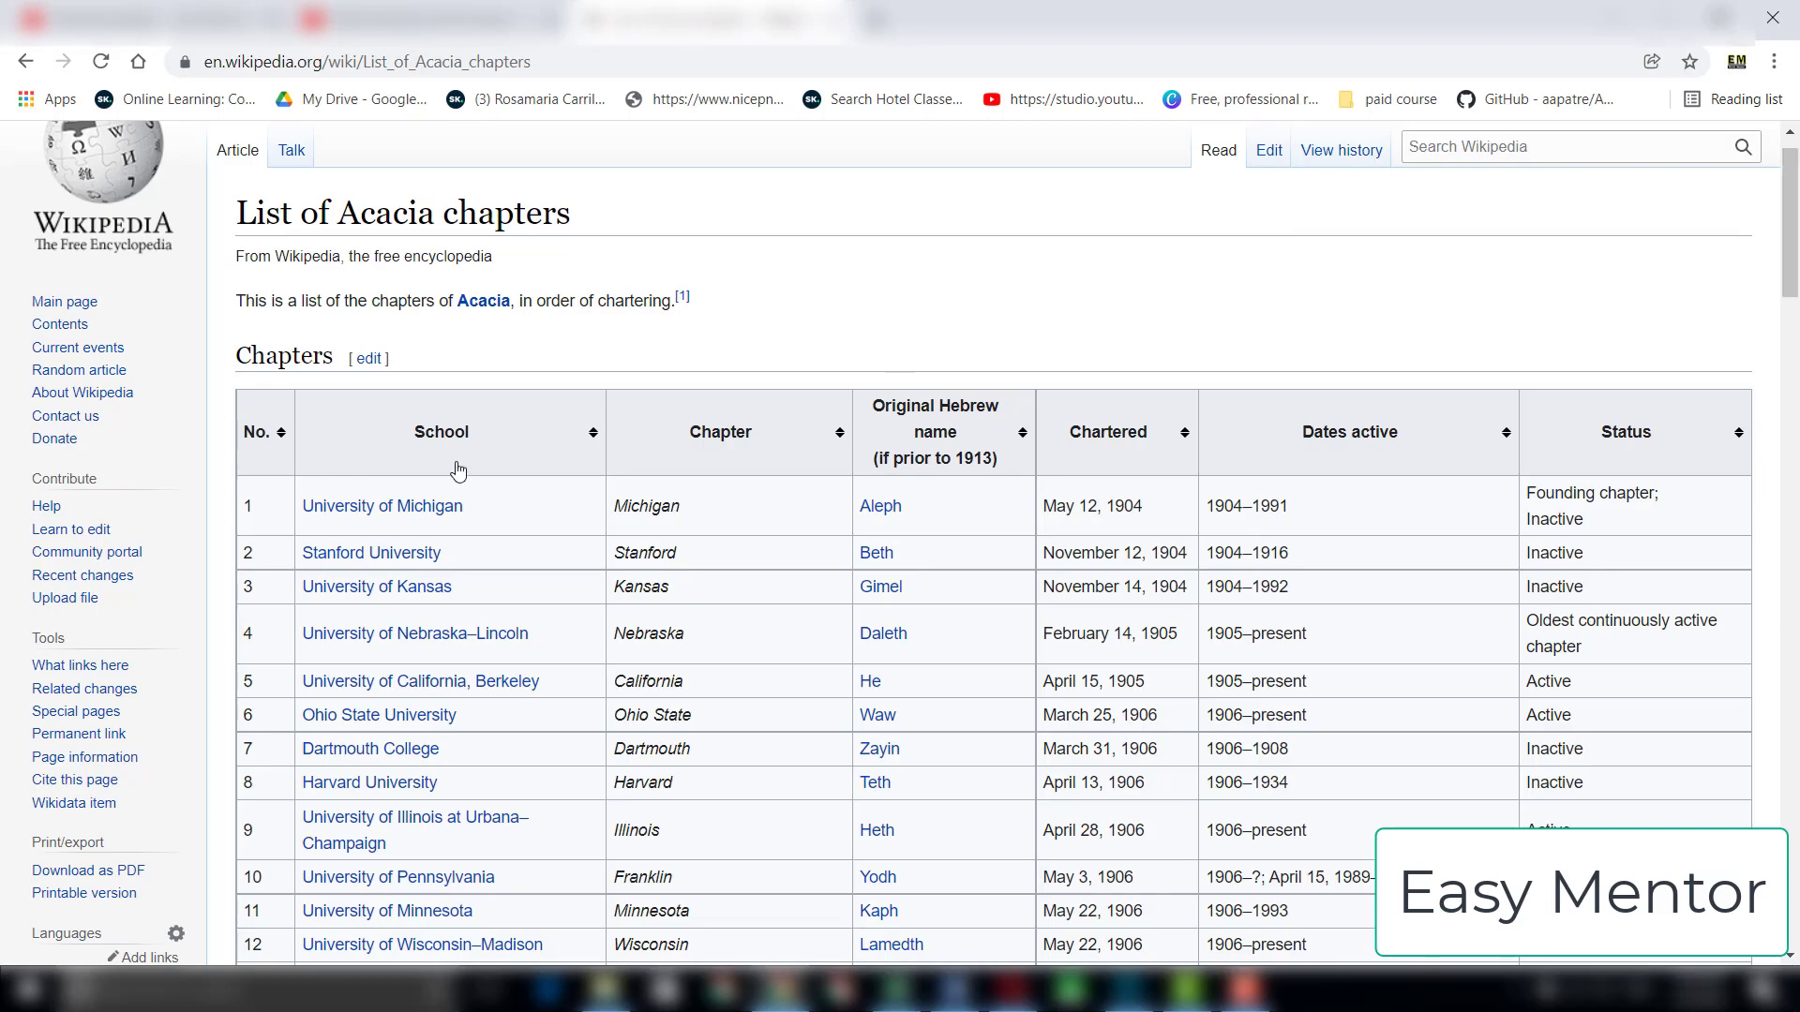
pyautogui.scroll(-1, 994, 544)
pyautogui.moveTo(1795, 282)
pyautogui.mouseDown()
pyautogui.moveTo(1796, 914)
pyautogui.moveTo(1796, 272)
pyautogui.mouseUp()
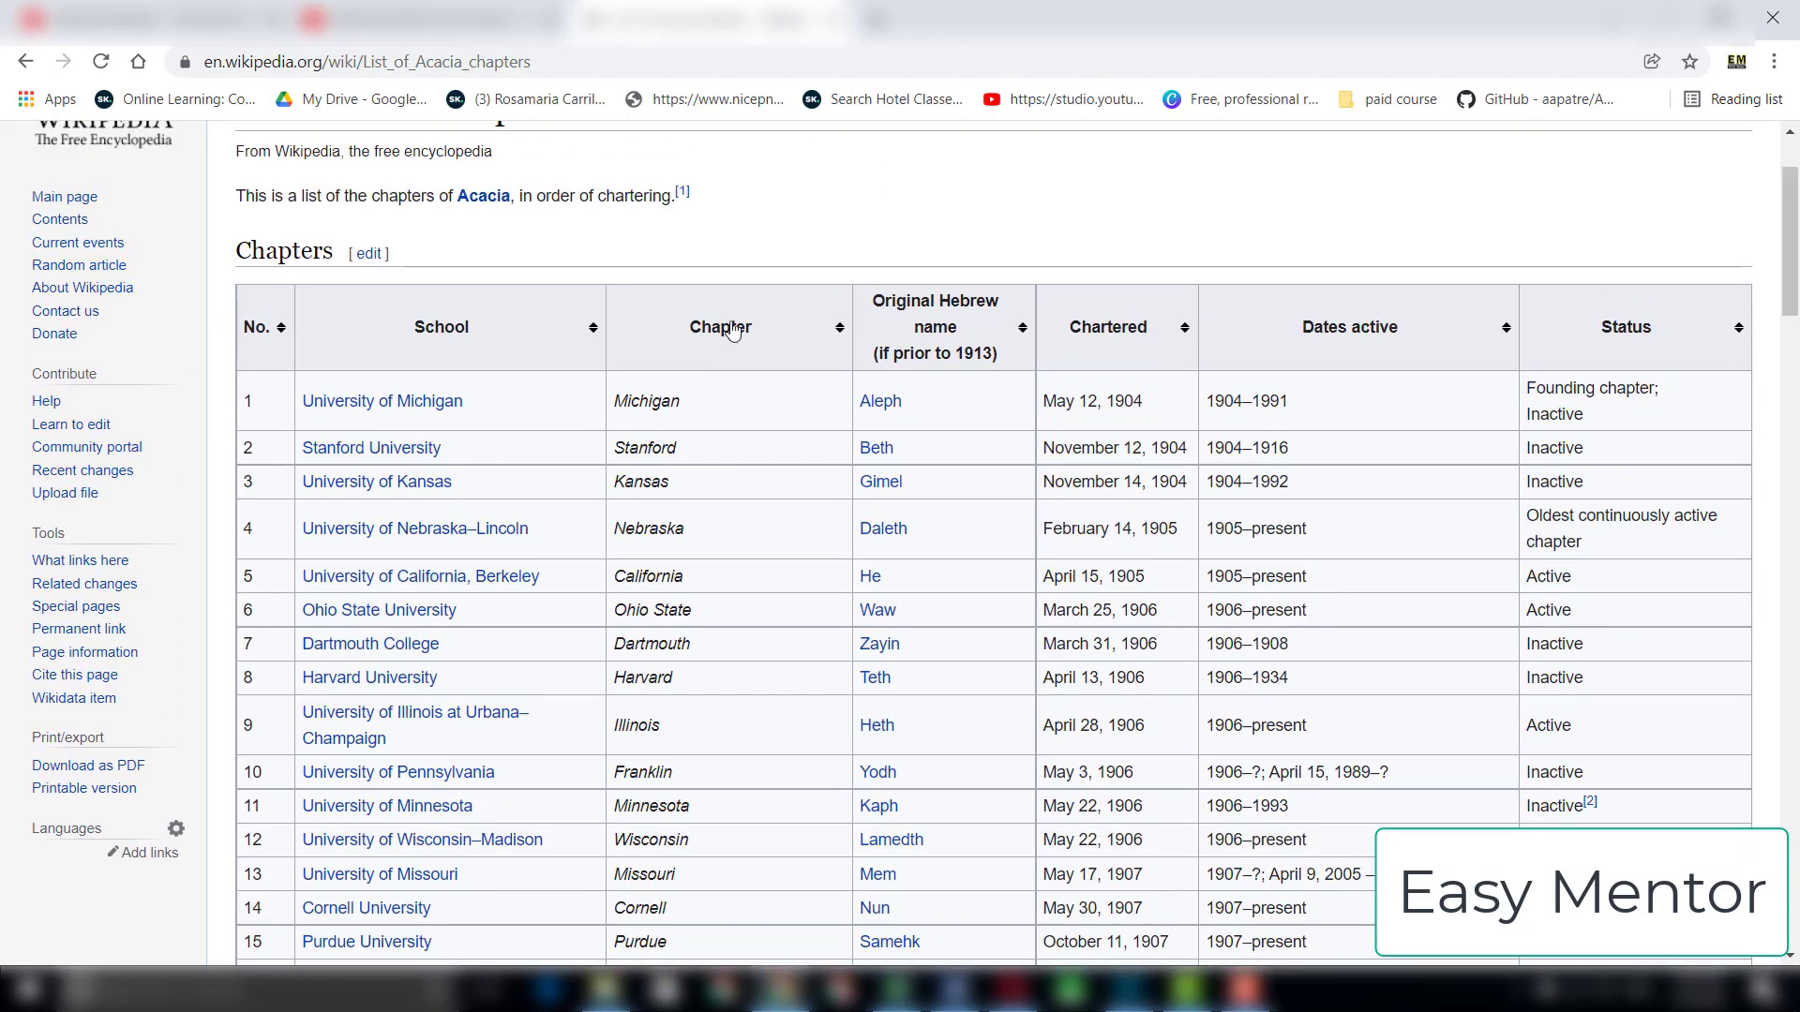
pyautogui.moveTo(392, 413)
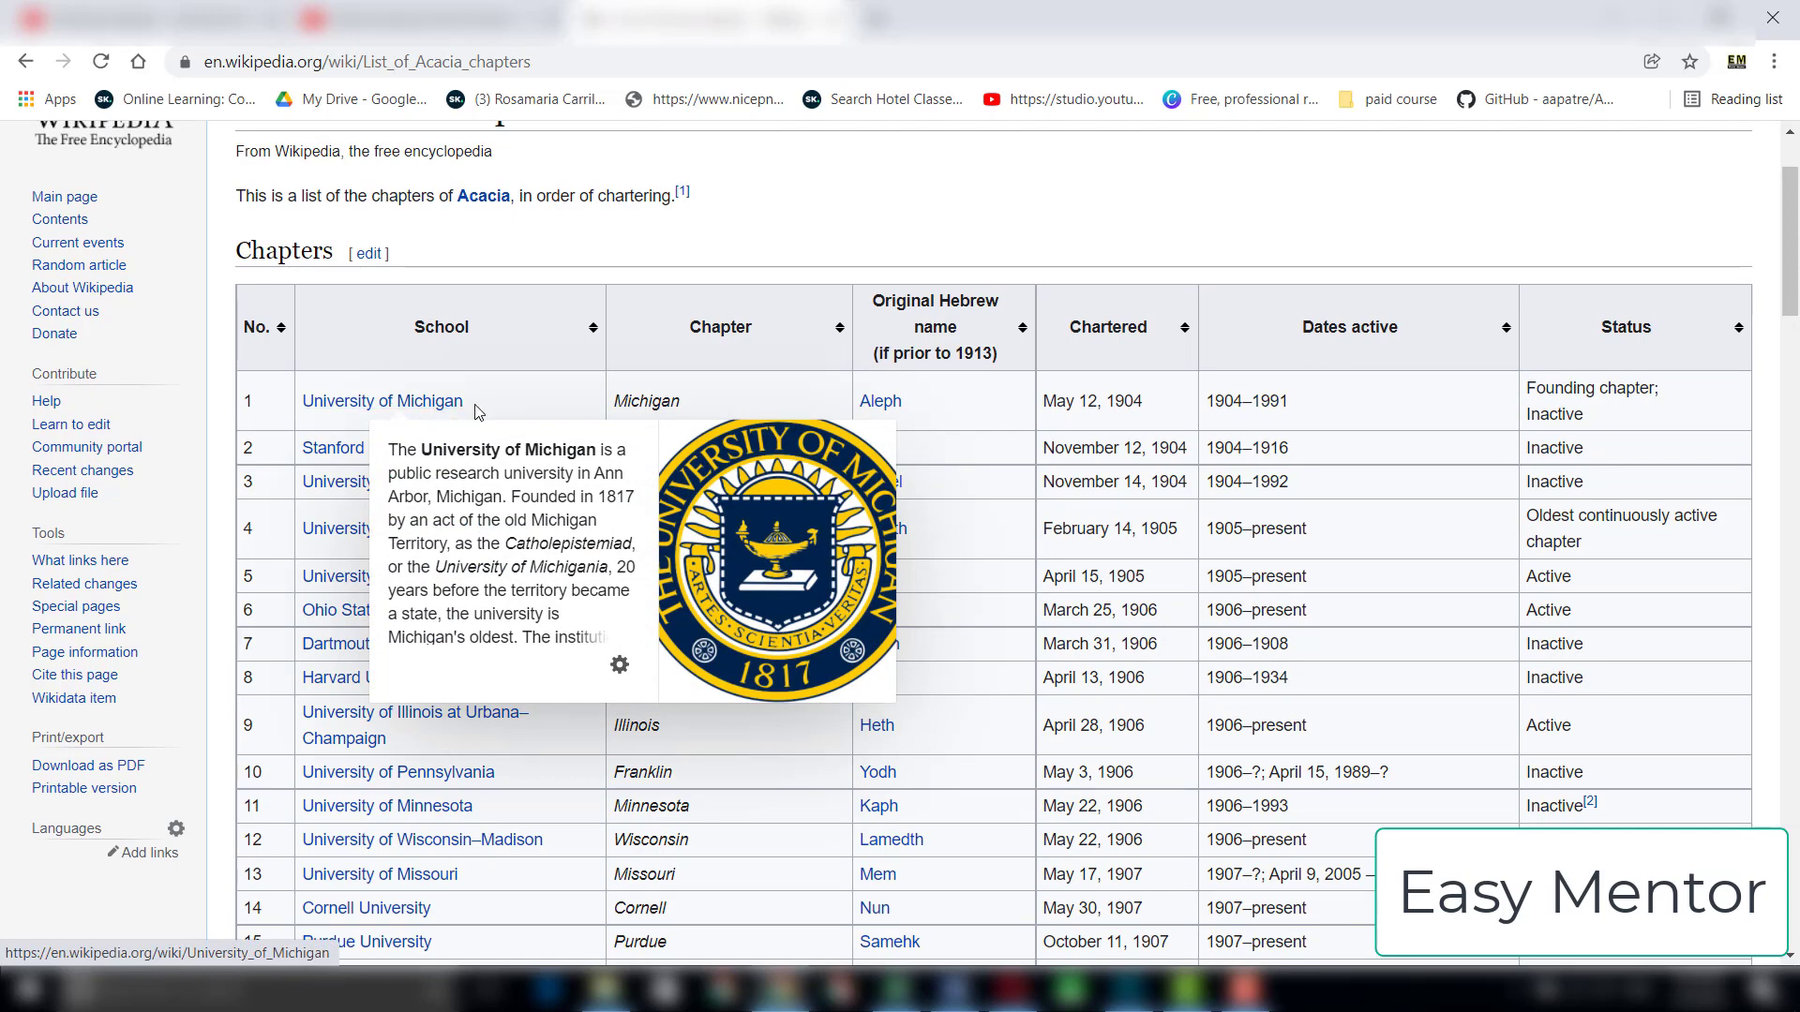
pyautogui.moveTo(469, 405); pyautogui.dragTo(300, 412)
pyautogui.rightClick(356, 401)
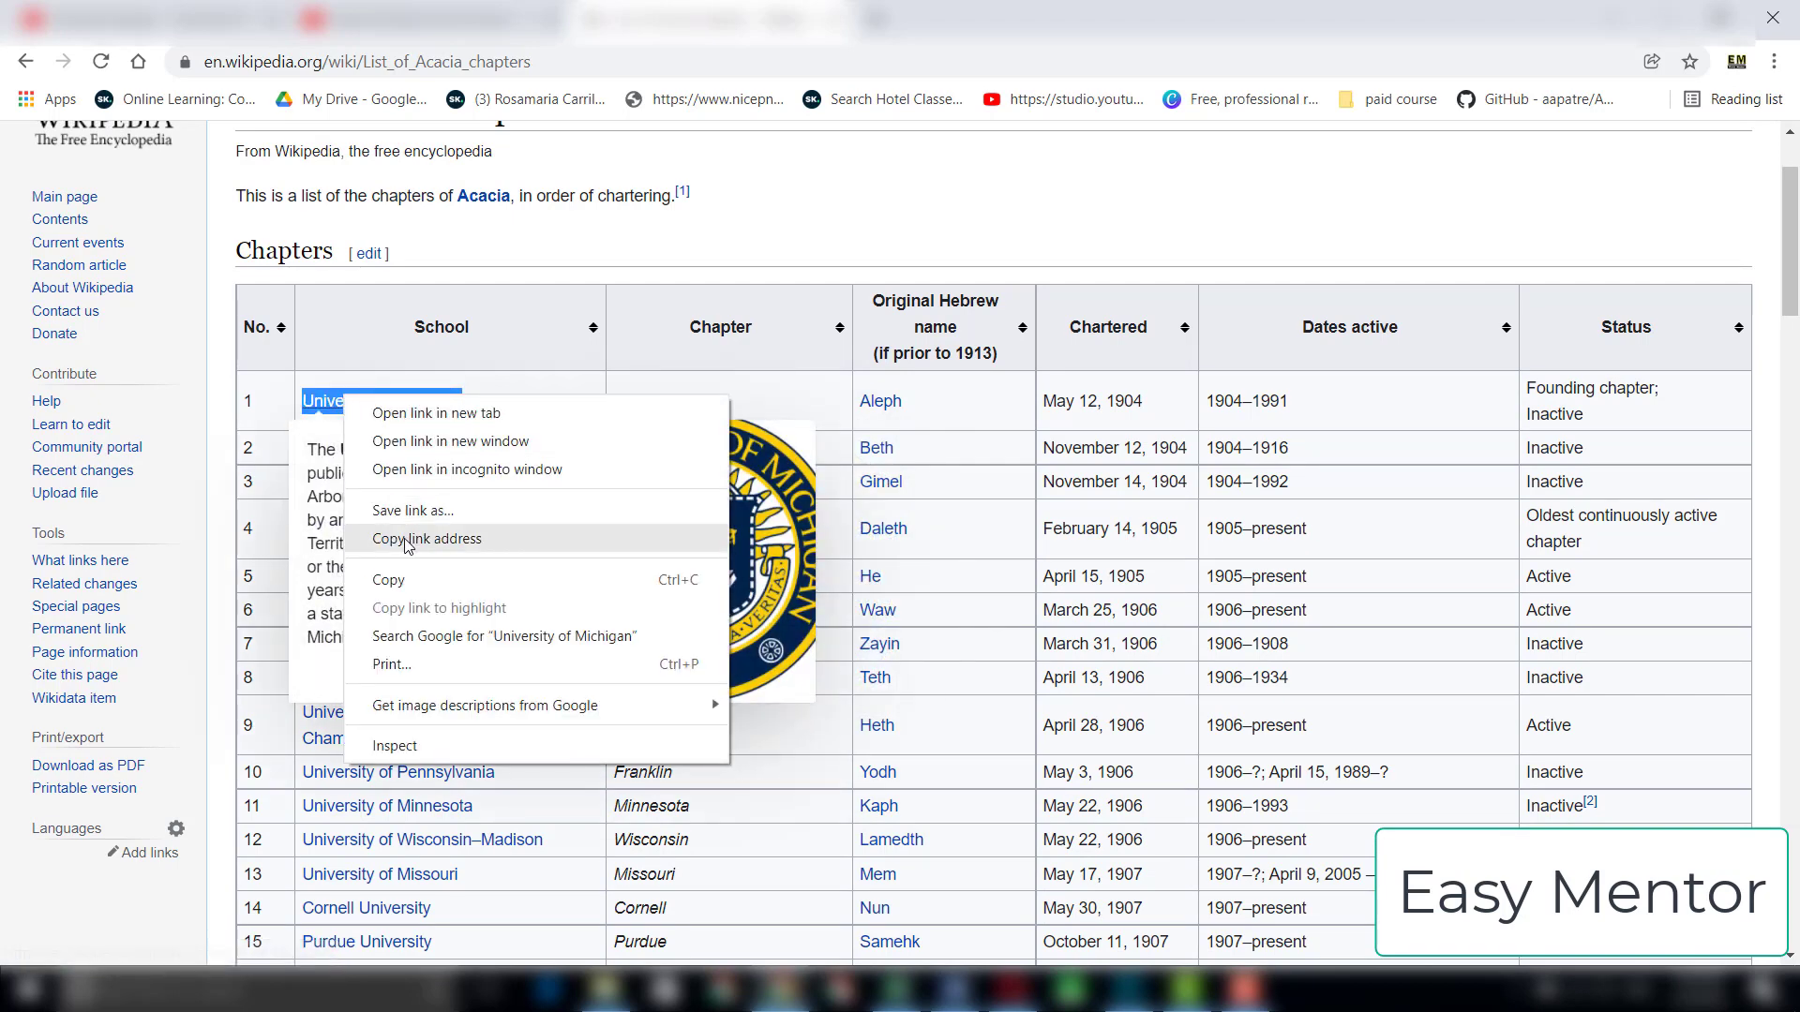
pyautogui.click(403, 582)
pyautogui.click(877, 19)
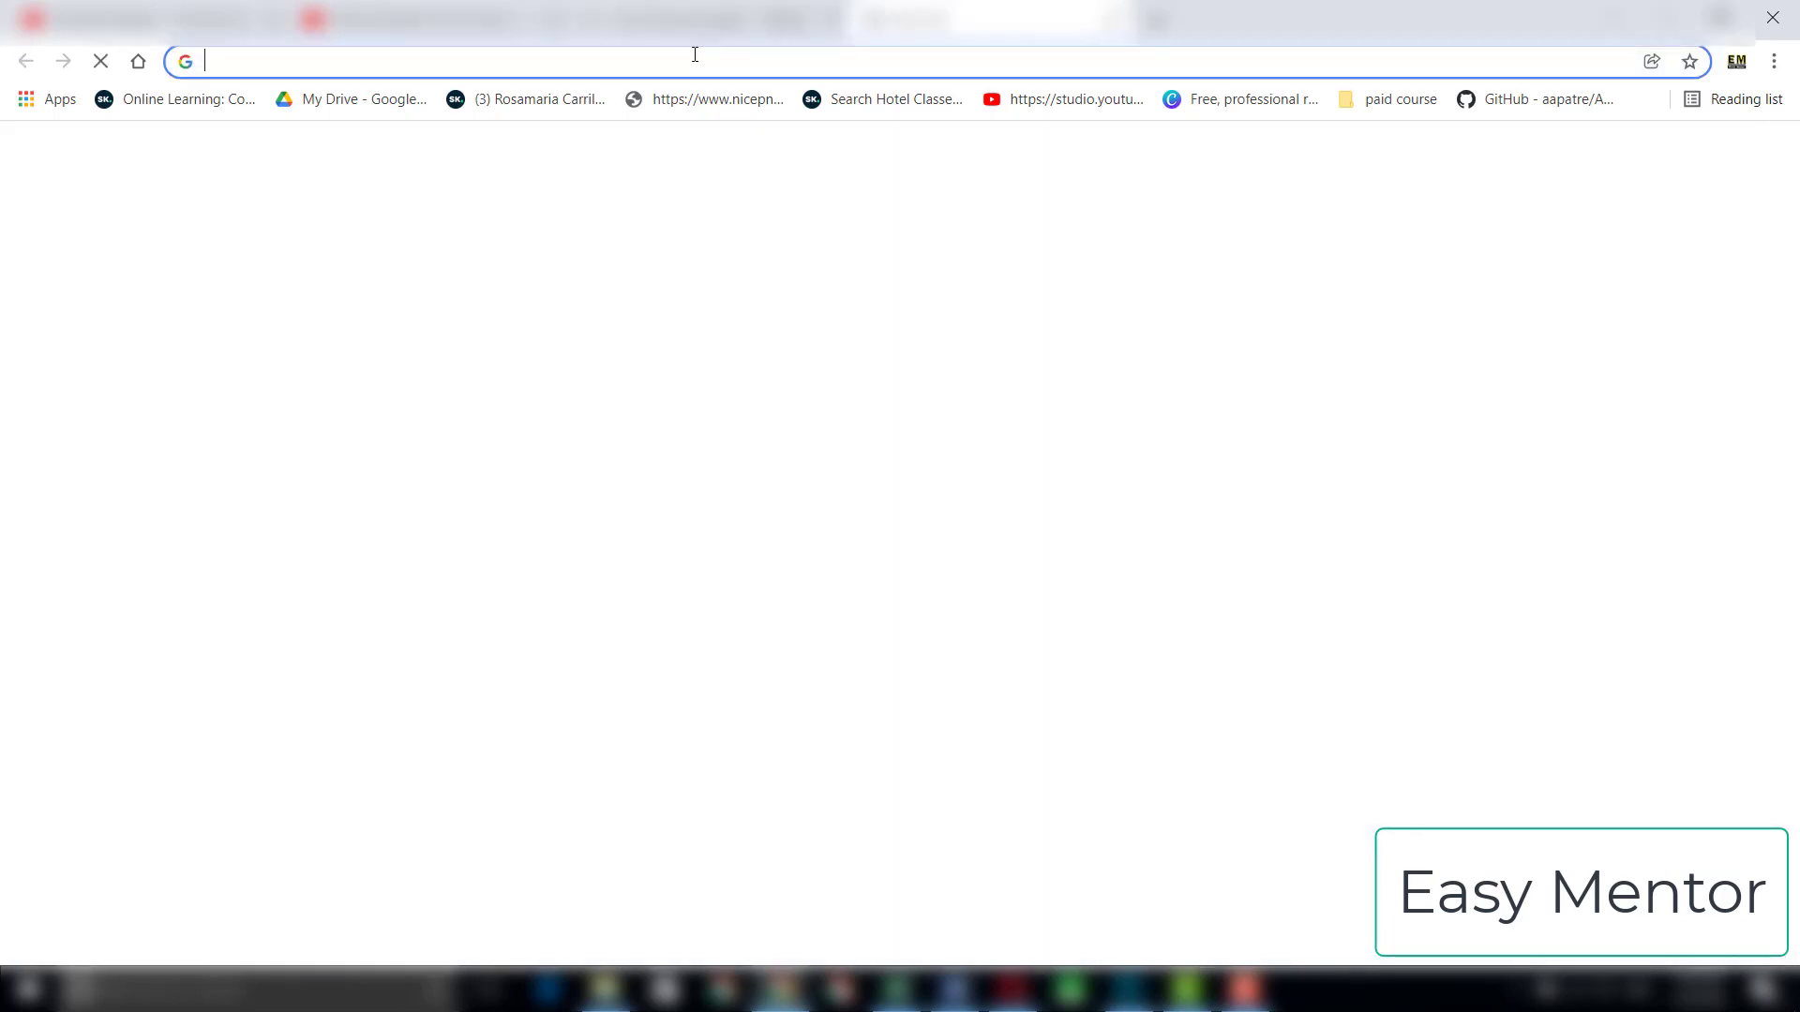
pyautogui.rightClick(691, 56)
pyautogui.click(761, 201)
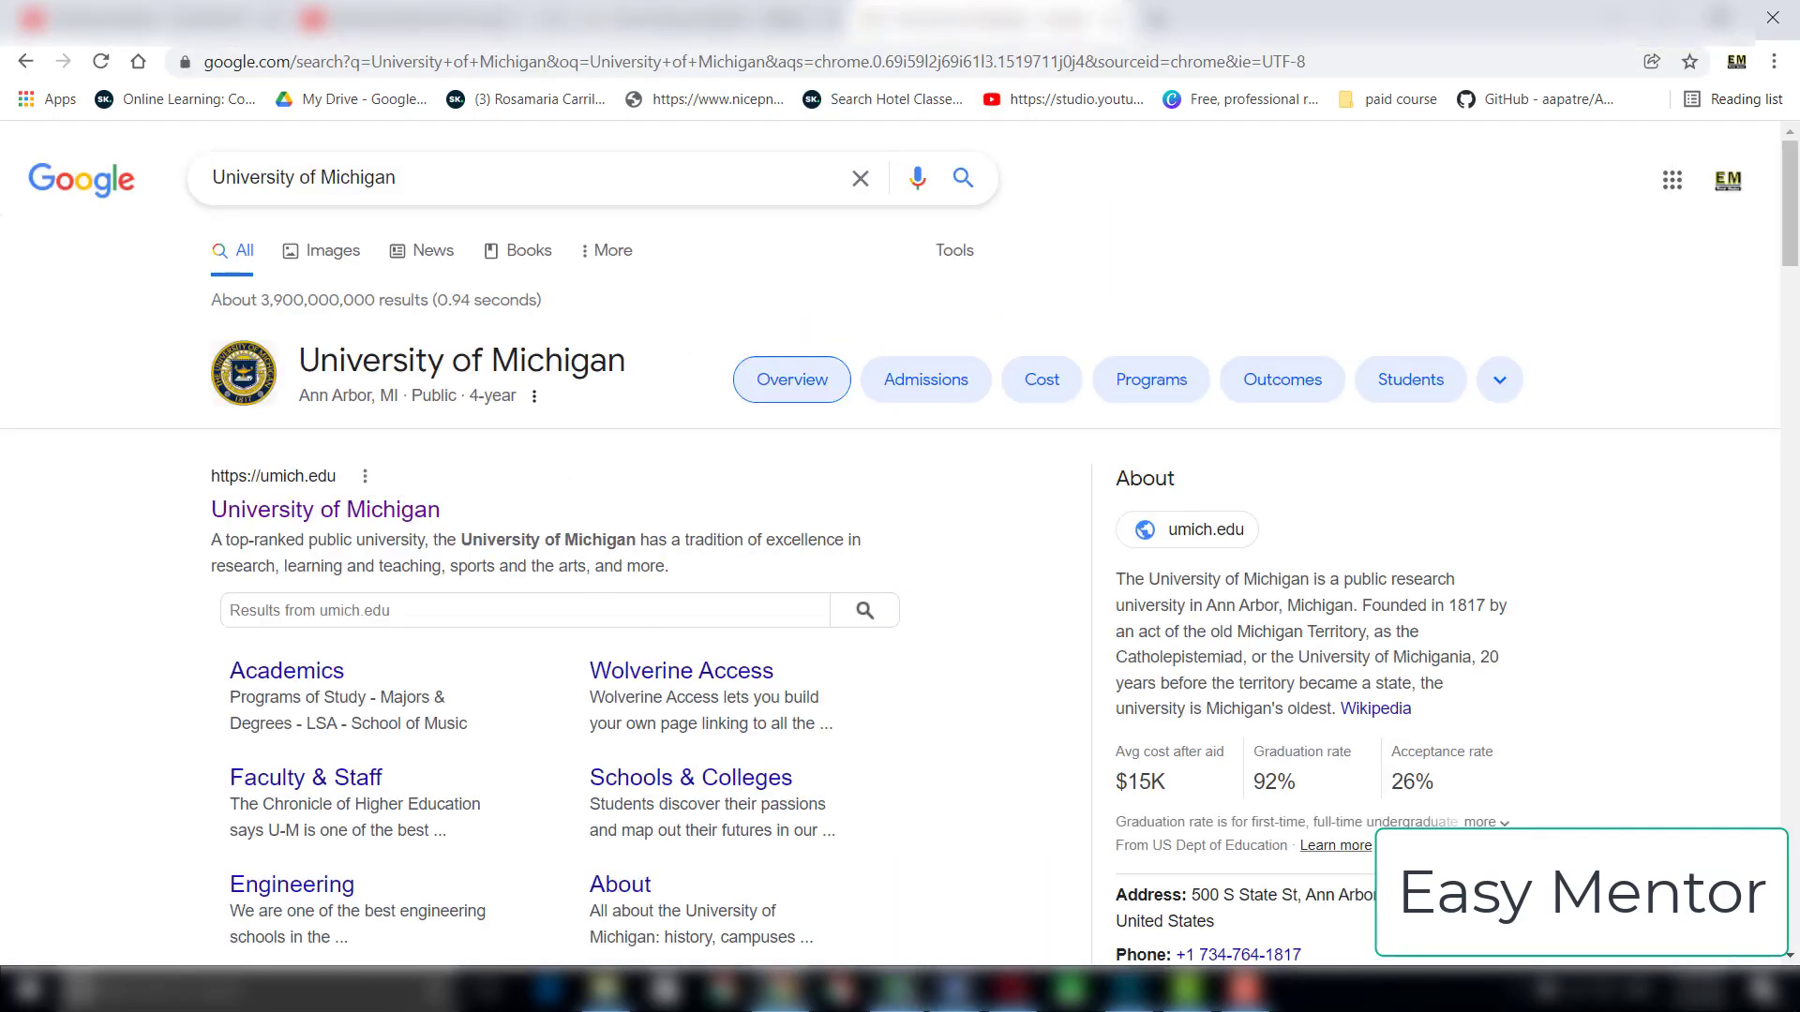
# Step: Switch to Excel and paste "University of Michigan" into cell A2 under Name of institutions
pyautogui.click(897, 990)
pyautogui.doubleClick(96, 285)
pyautogui.rightClick(96, 285)
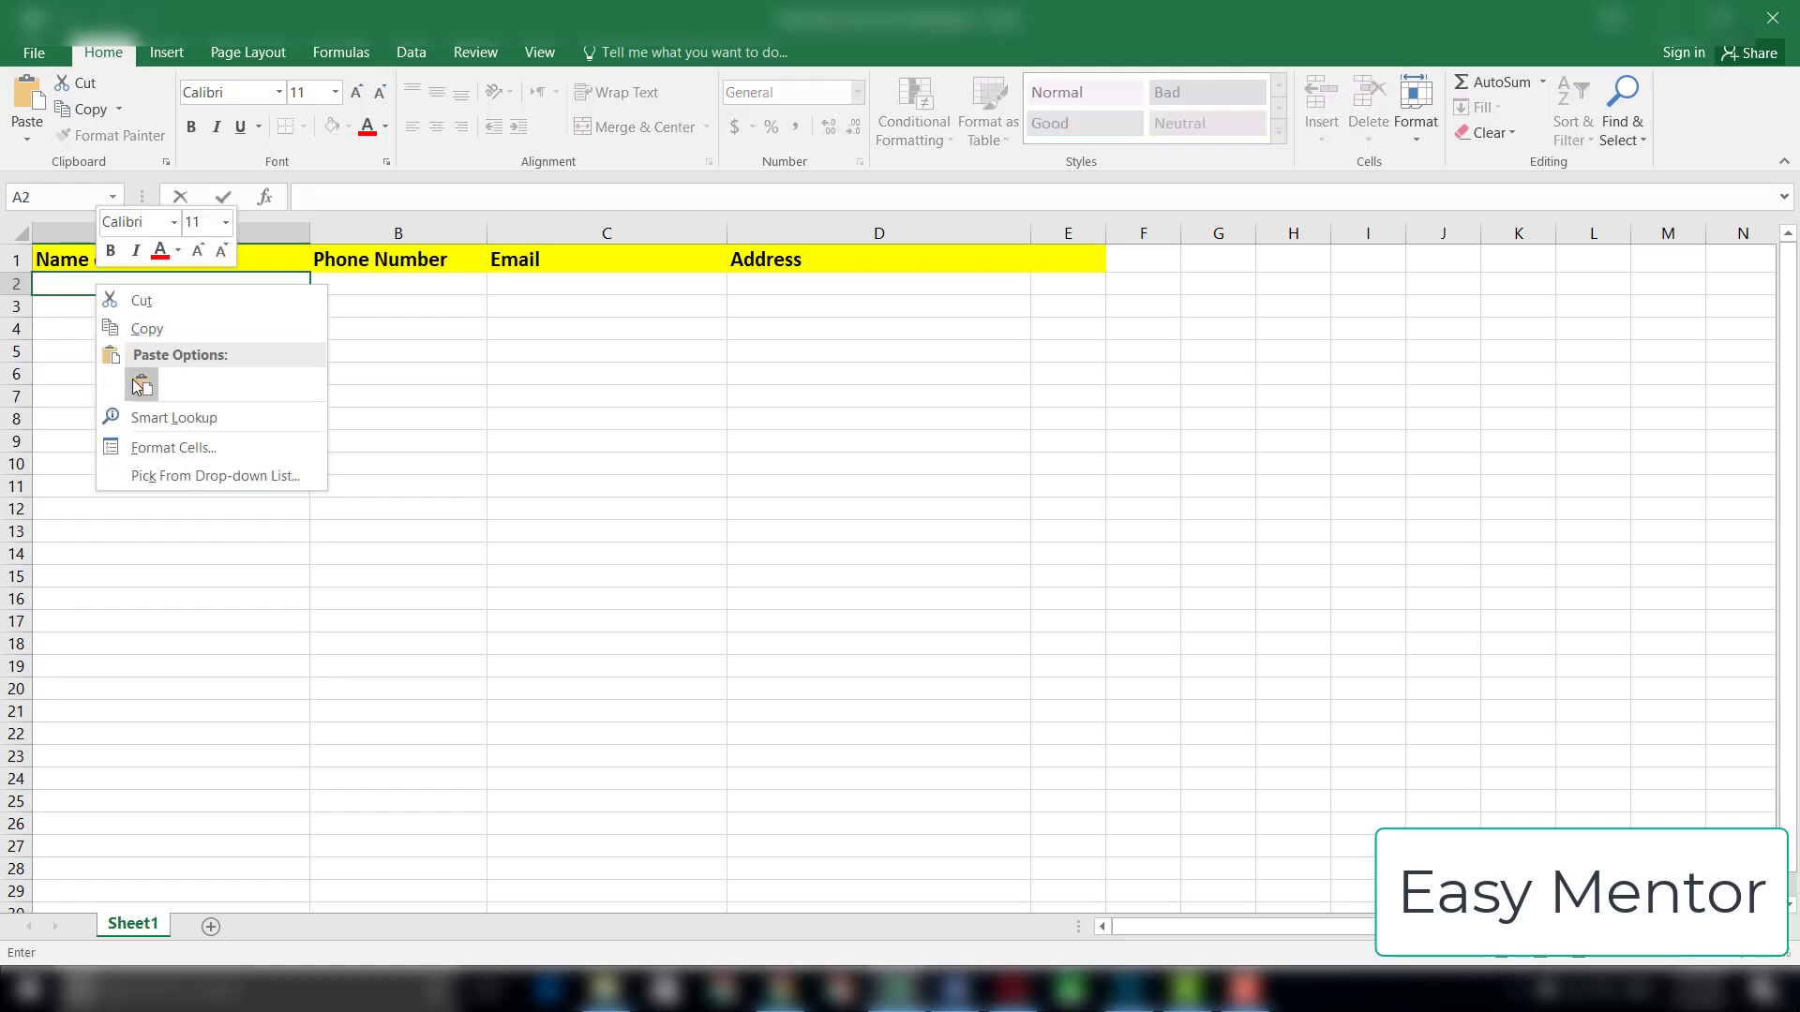
pyautogui.click(111, 375)
# Step: Copy the University of Michigan's postal address from the Google results in Chrome into cell D2 of the Excel sheet
pyautogui.click(780, 990)
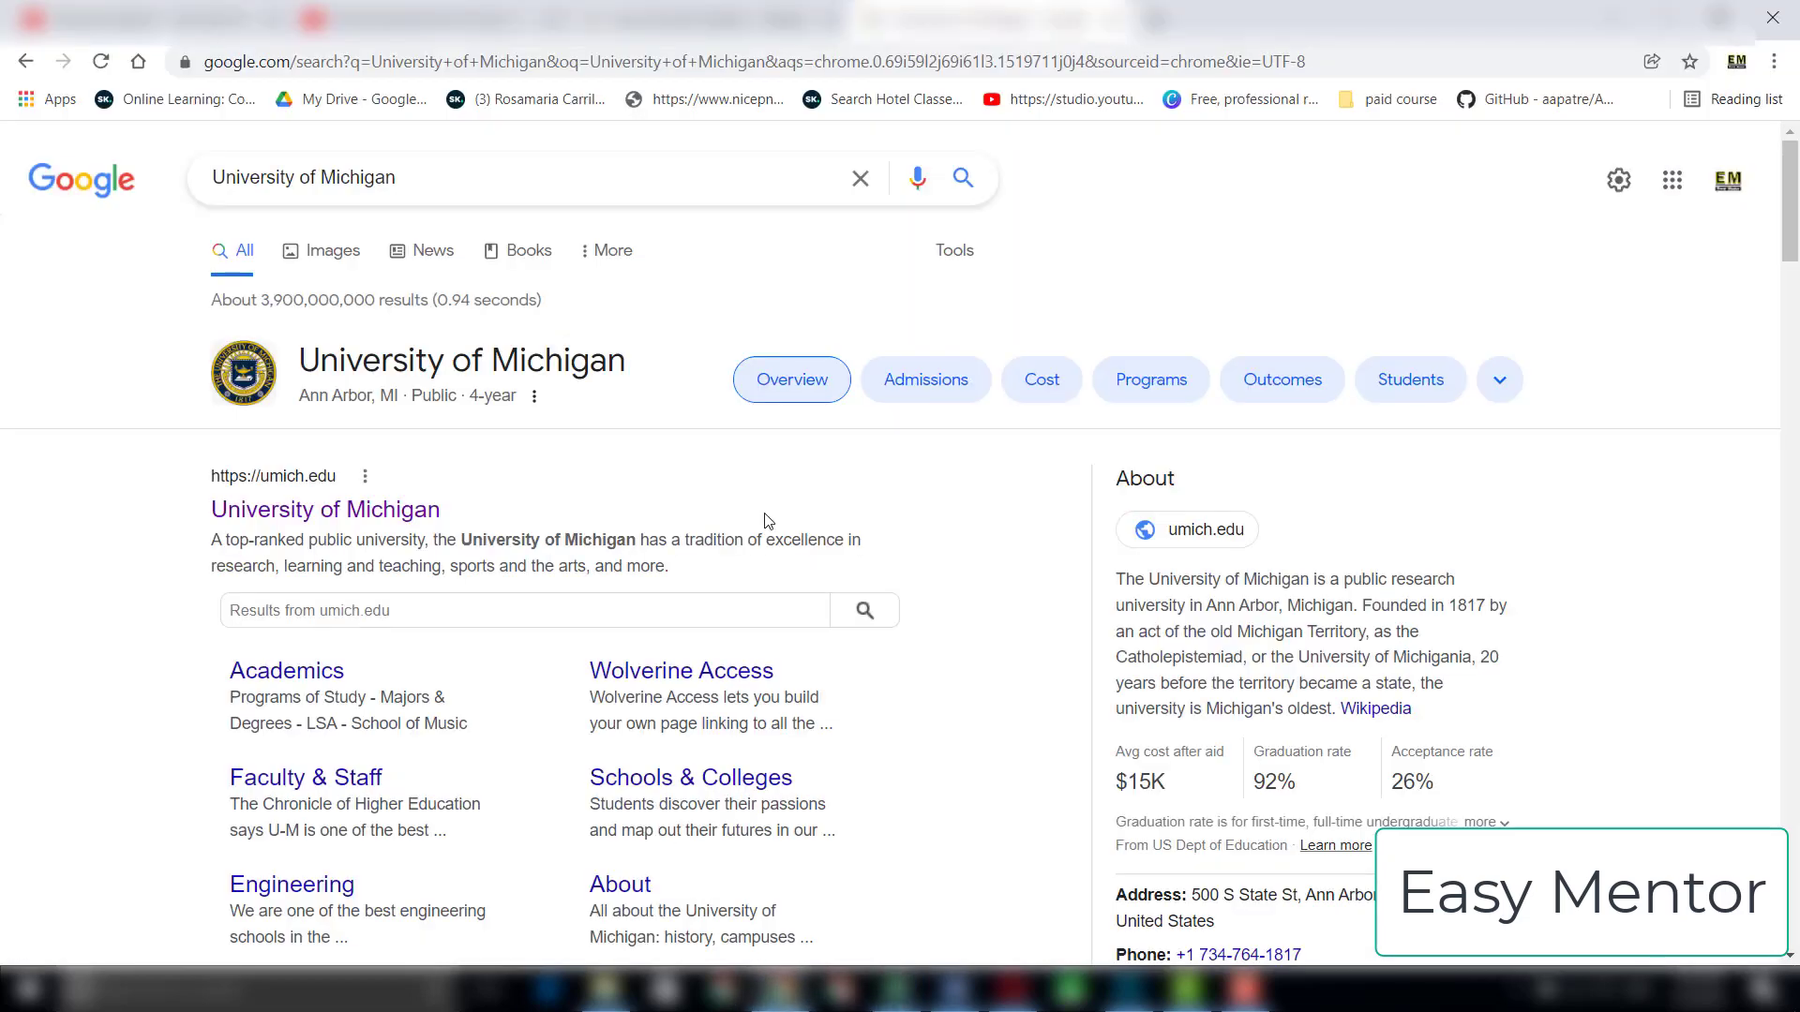
pyautogui.scroll(-3, 1797, 192)
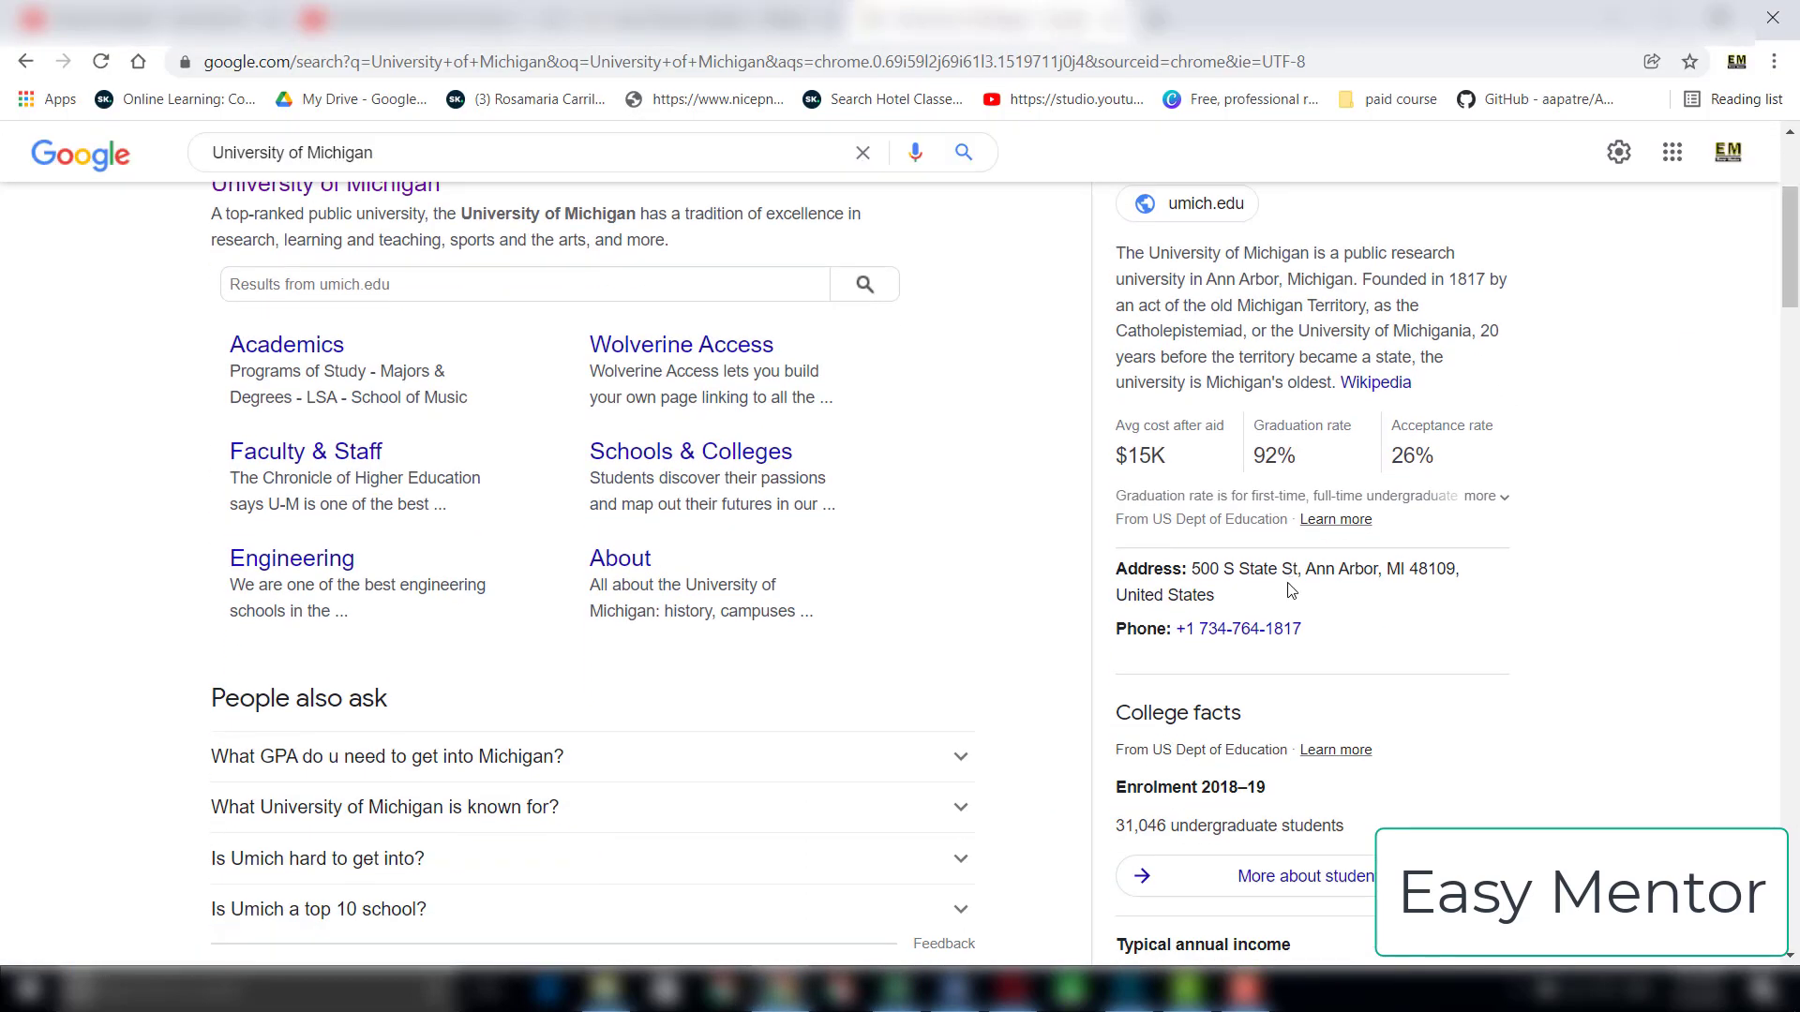
pyautogui.moveTo(1216, 596); pyautogui.dragTo(1191, 568)
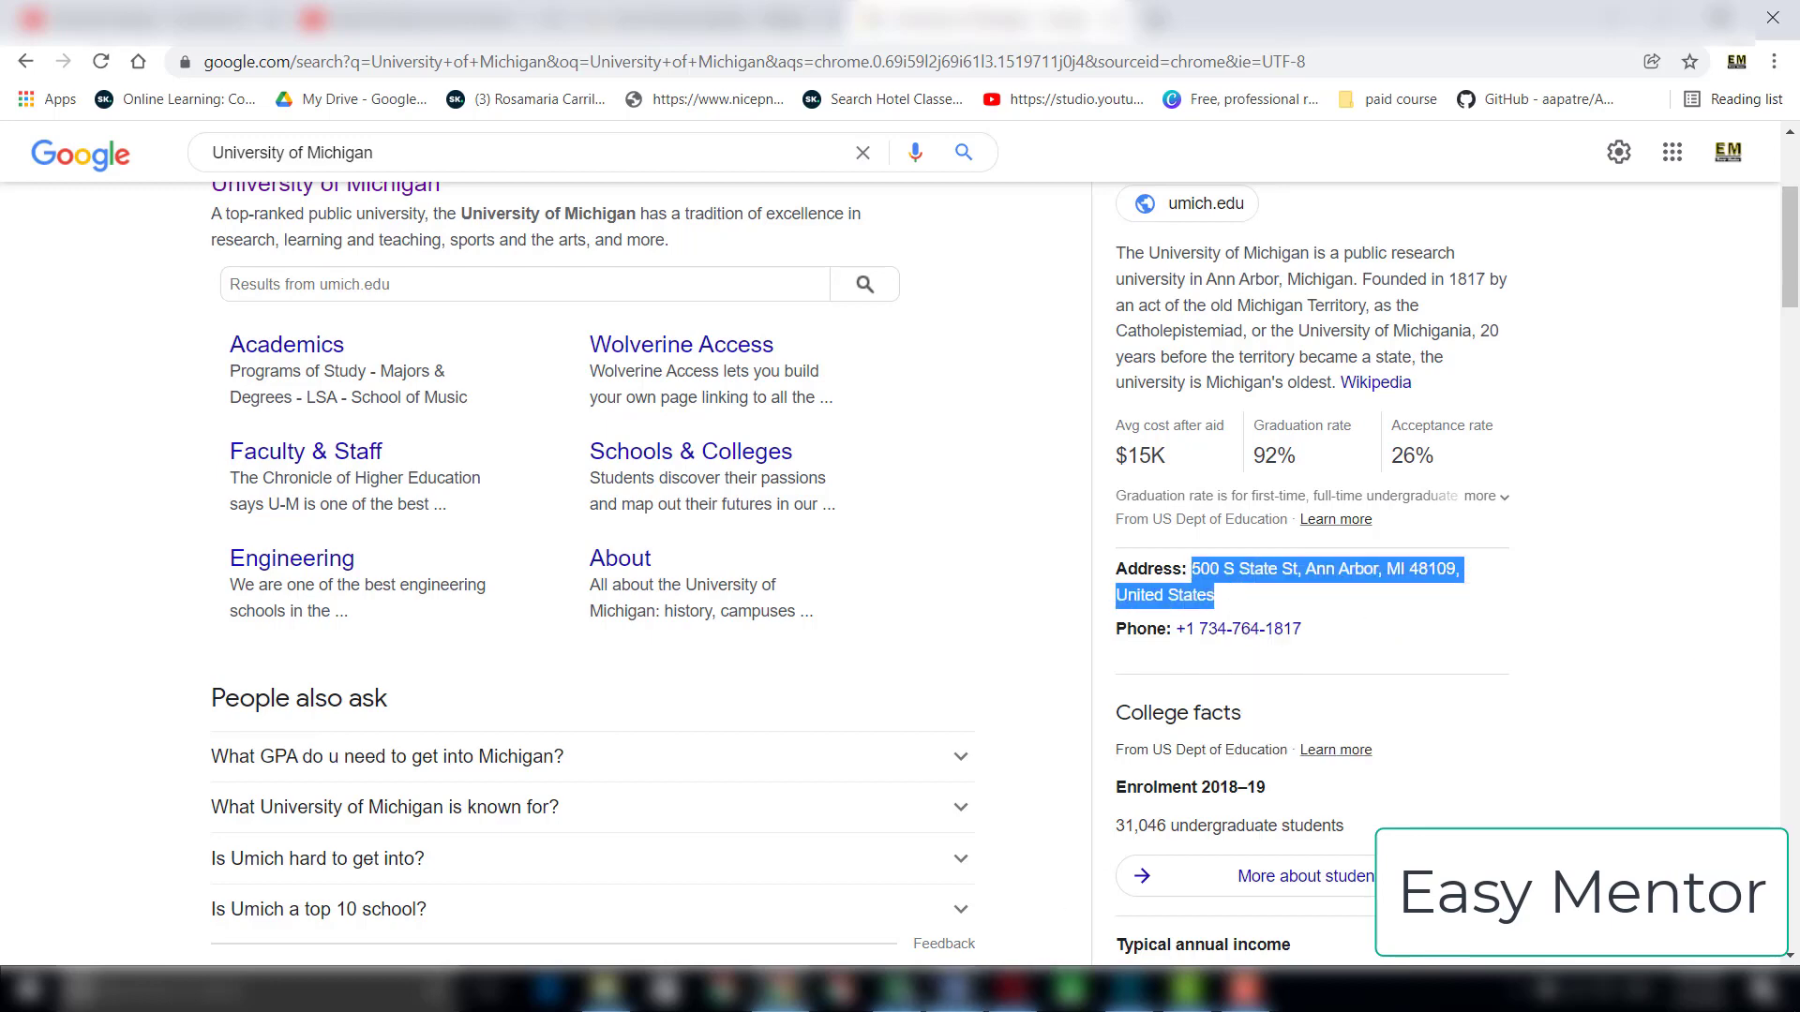
pyautogui.click(900, 991)
pyautogui.click(774, 291)
pyautogui.rightClick(774, 292)
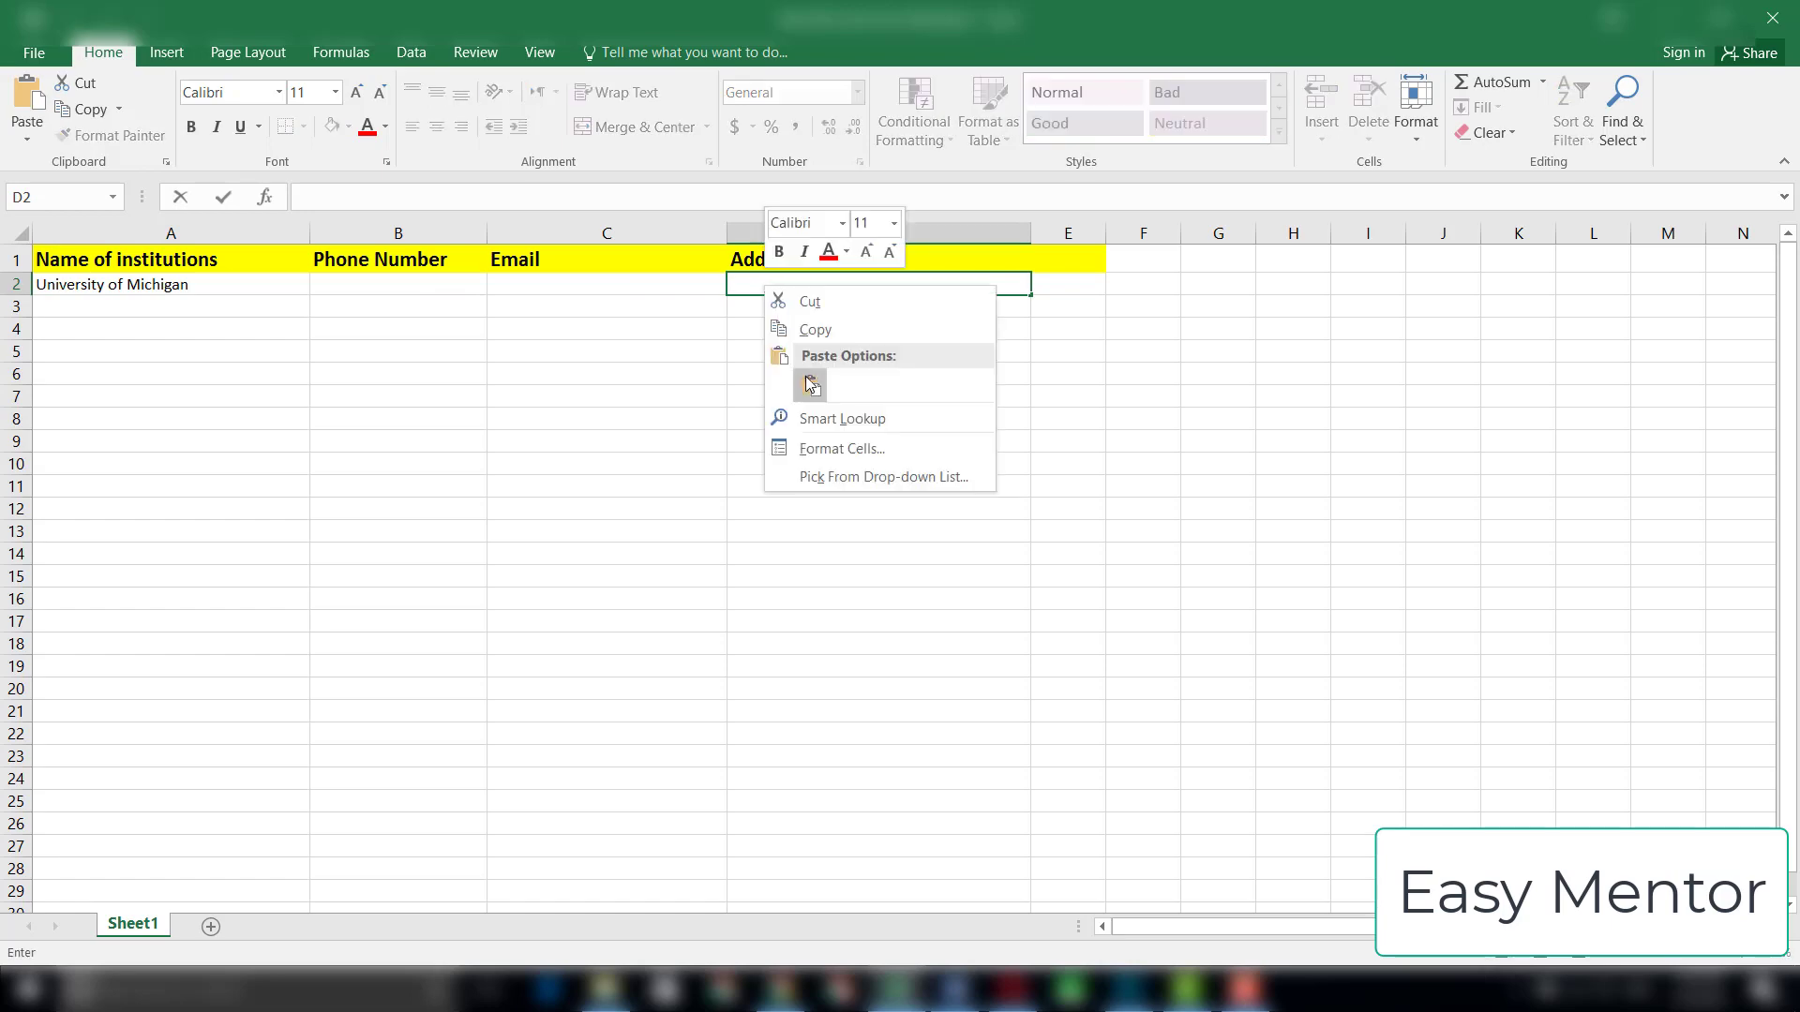
pyautogui.click(811, 383)
pyautogui.click(759, 593)
pyautogui.click(783, 991)
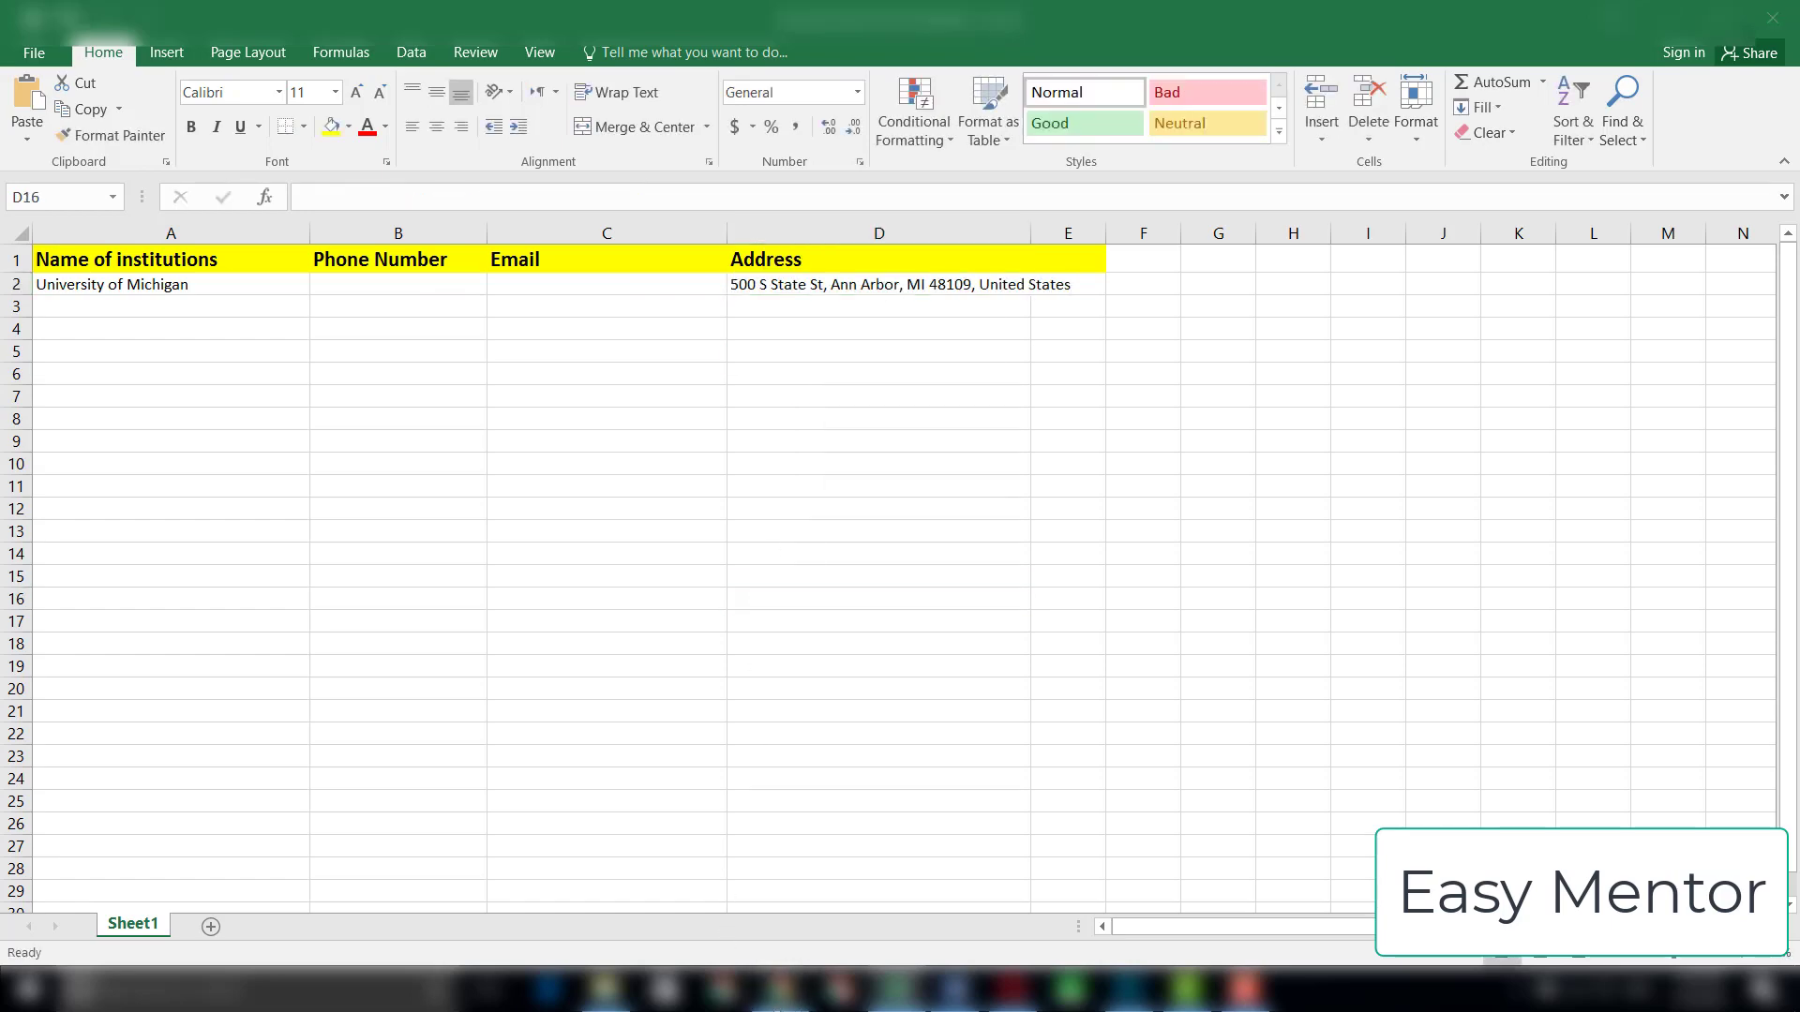
pyautogui.moveTo(1303, 630); pyautogui.dragTo(1187, 634)
pyautogui.rightClick(1224, 635)
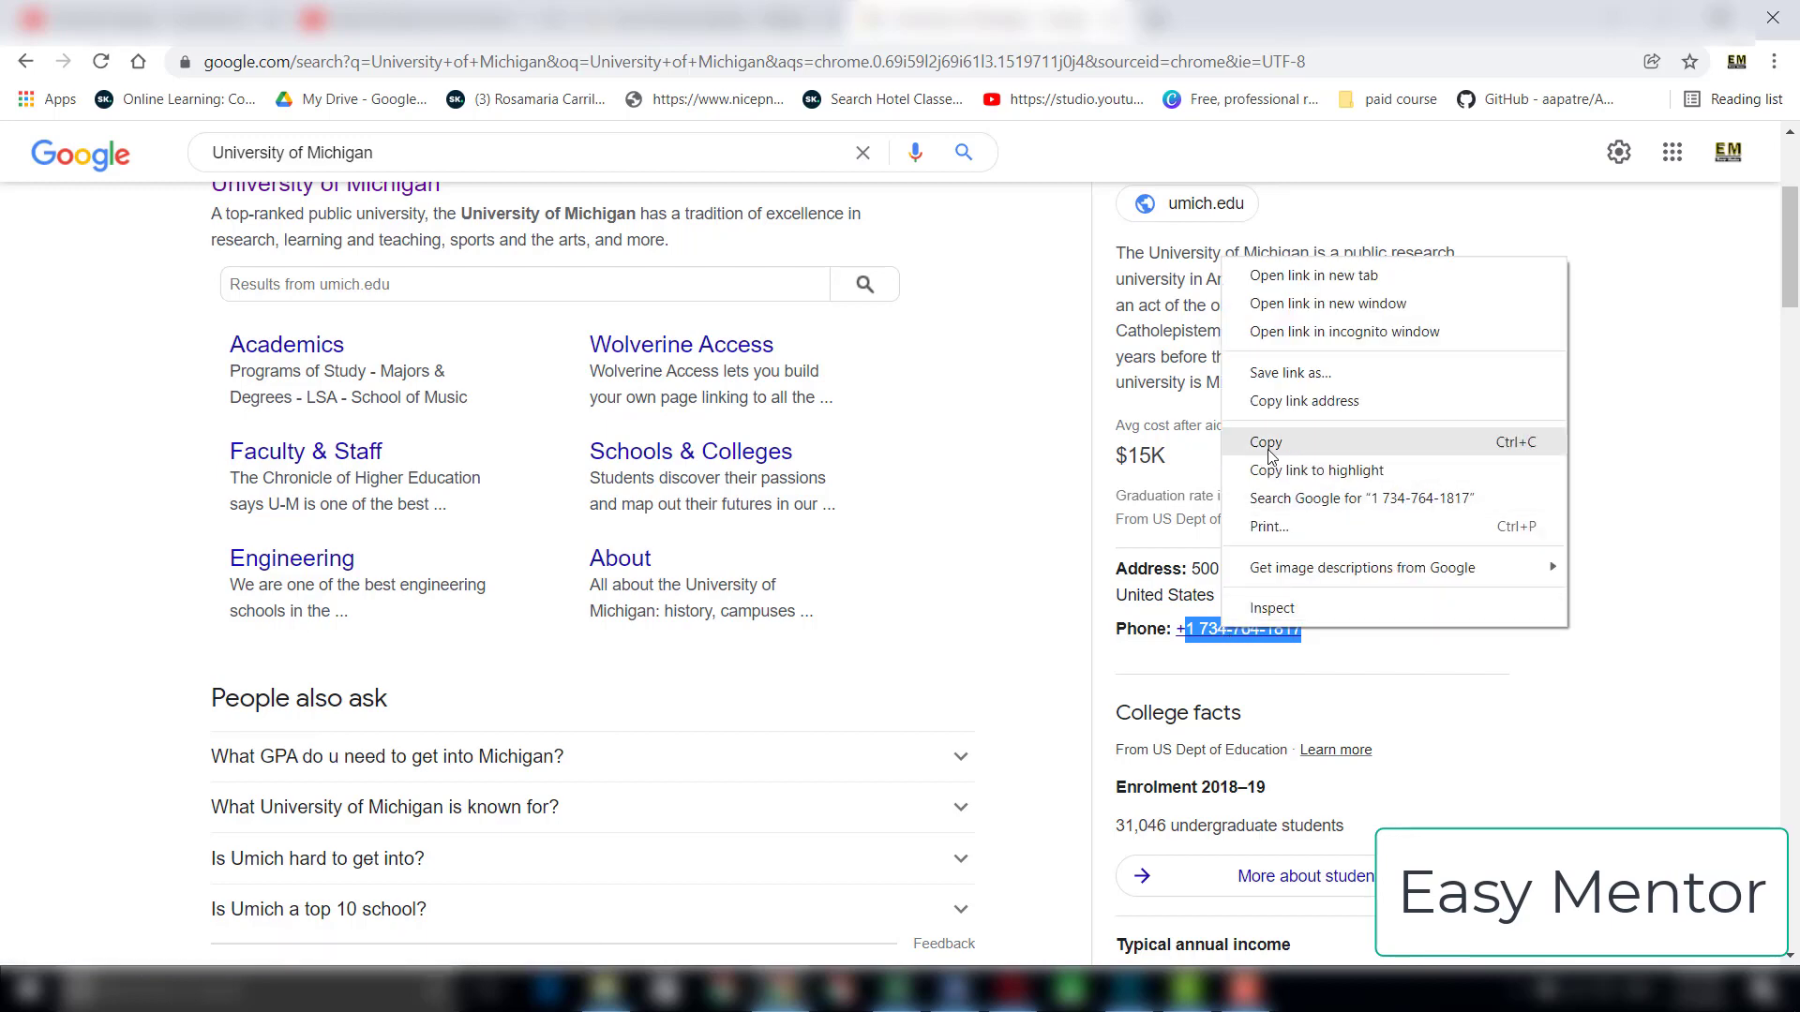
pyautogui.click(1273, 457)
pyautogui.click(898, 994)
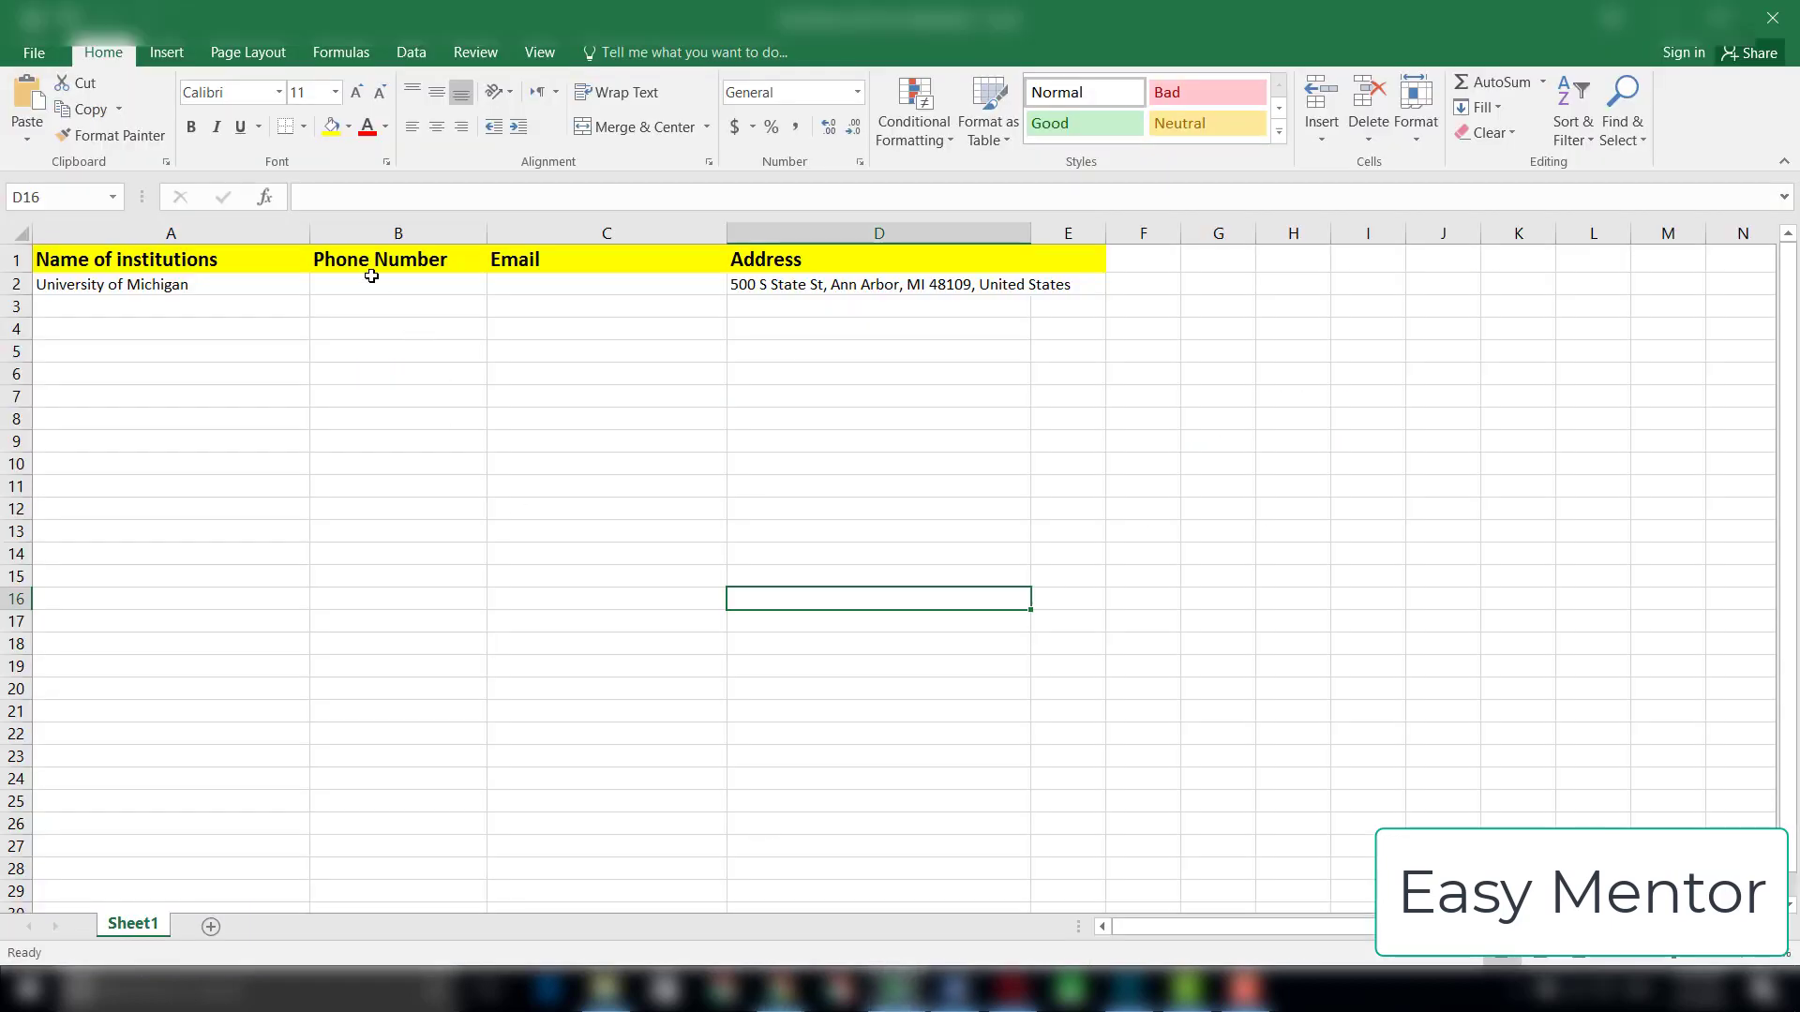
pyautogui.click(522, 288)
pyautogui.doubleClick(417, 290)
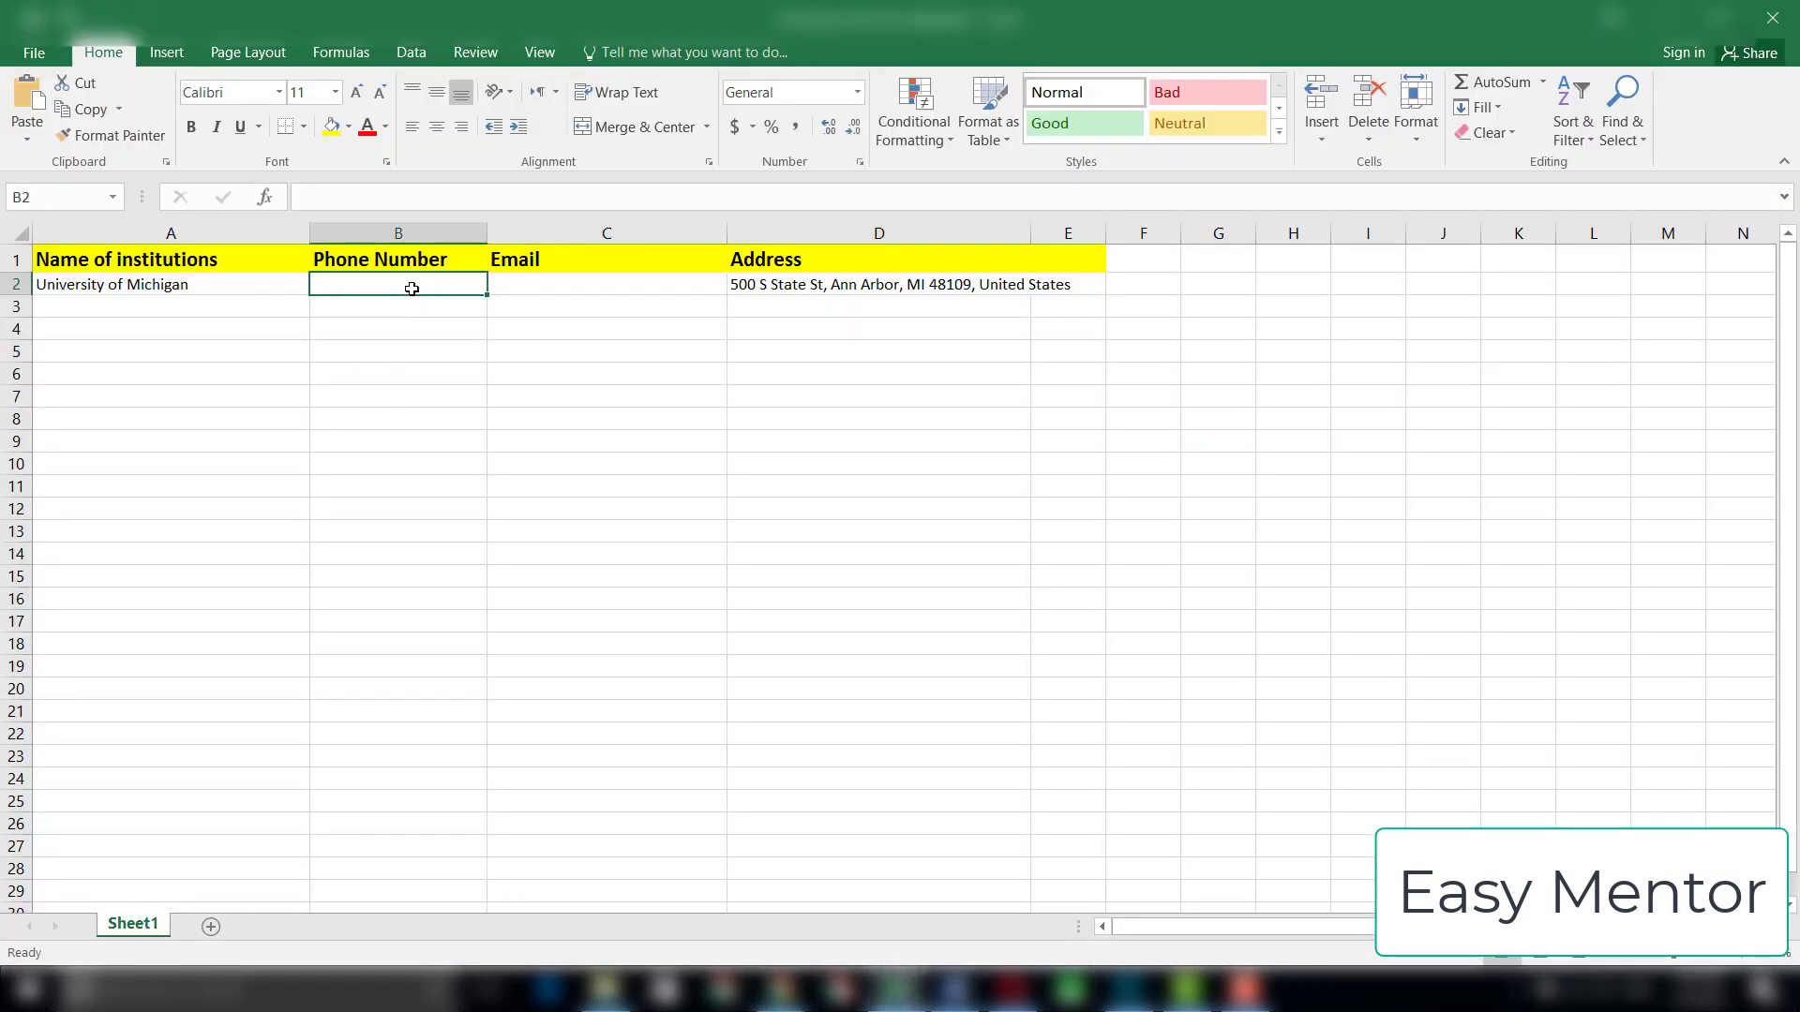
pyautogui.rightClick(417, 291)
pyautogui.click(460, 386)
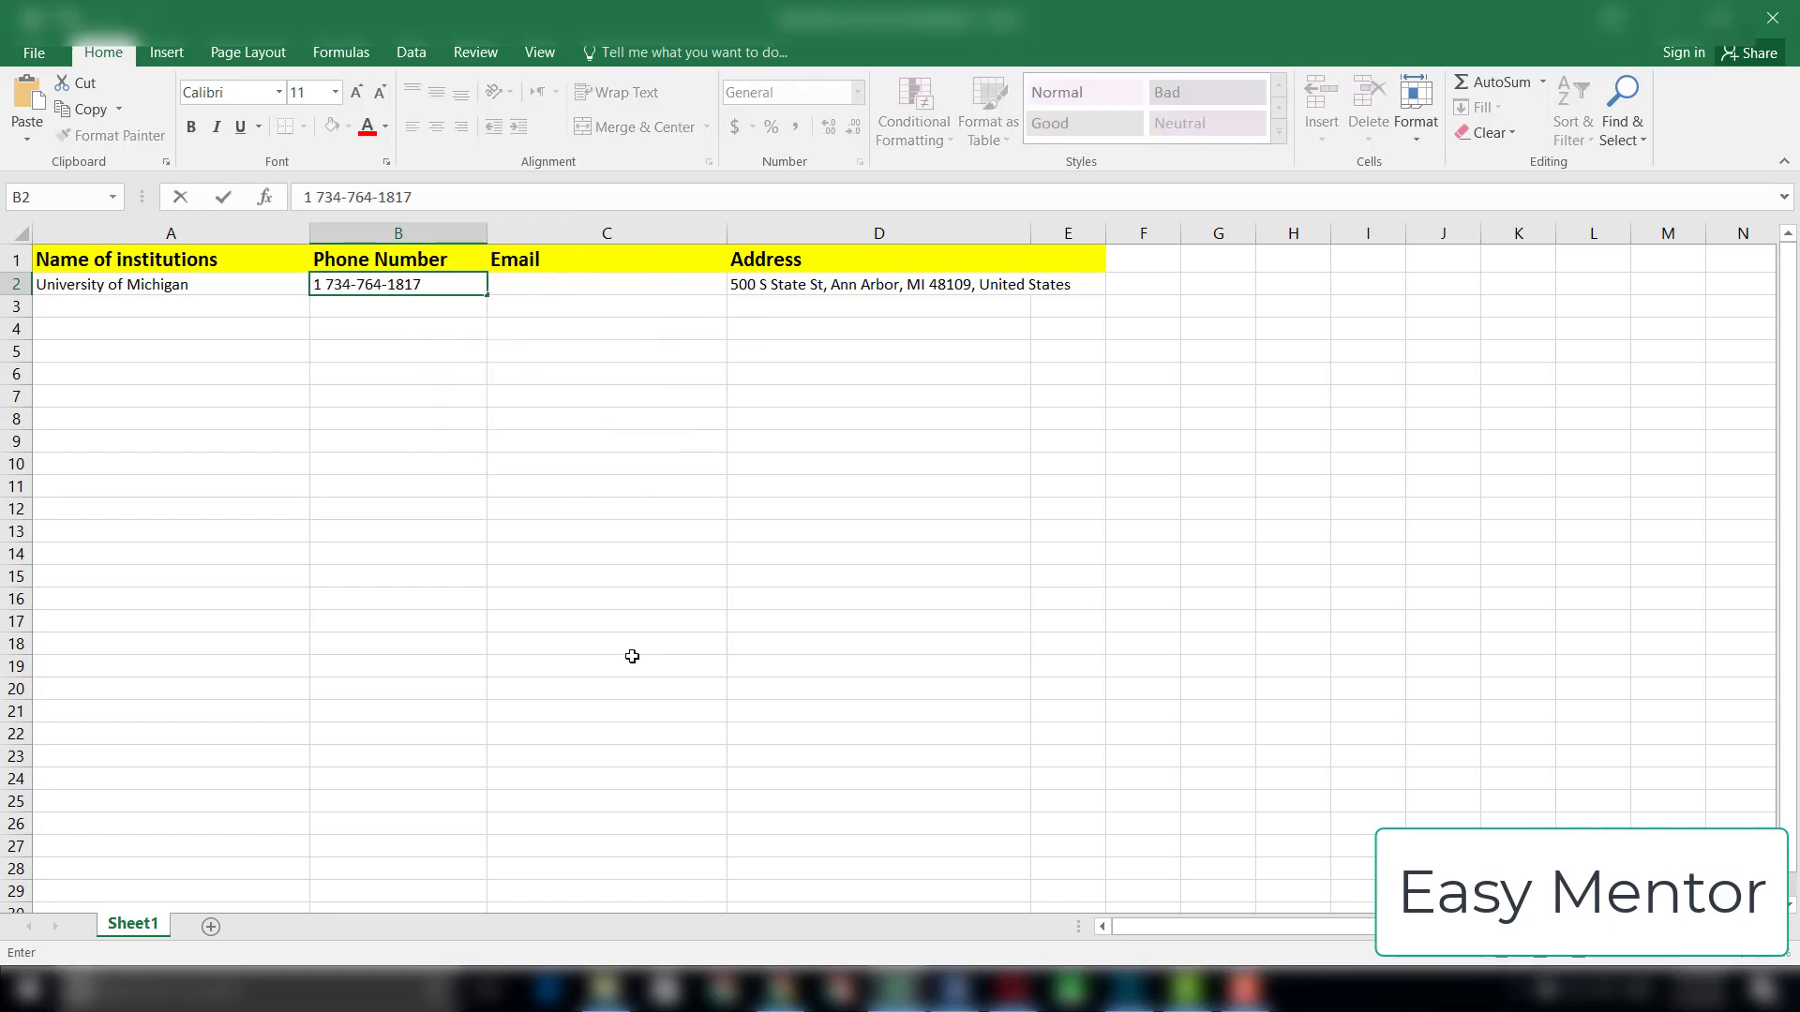
# Step: Switch to Chrome and search Google for "university of michigan email address"
pyautogui.click(780, 992)
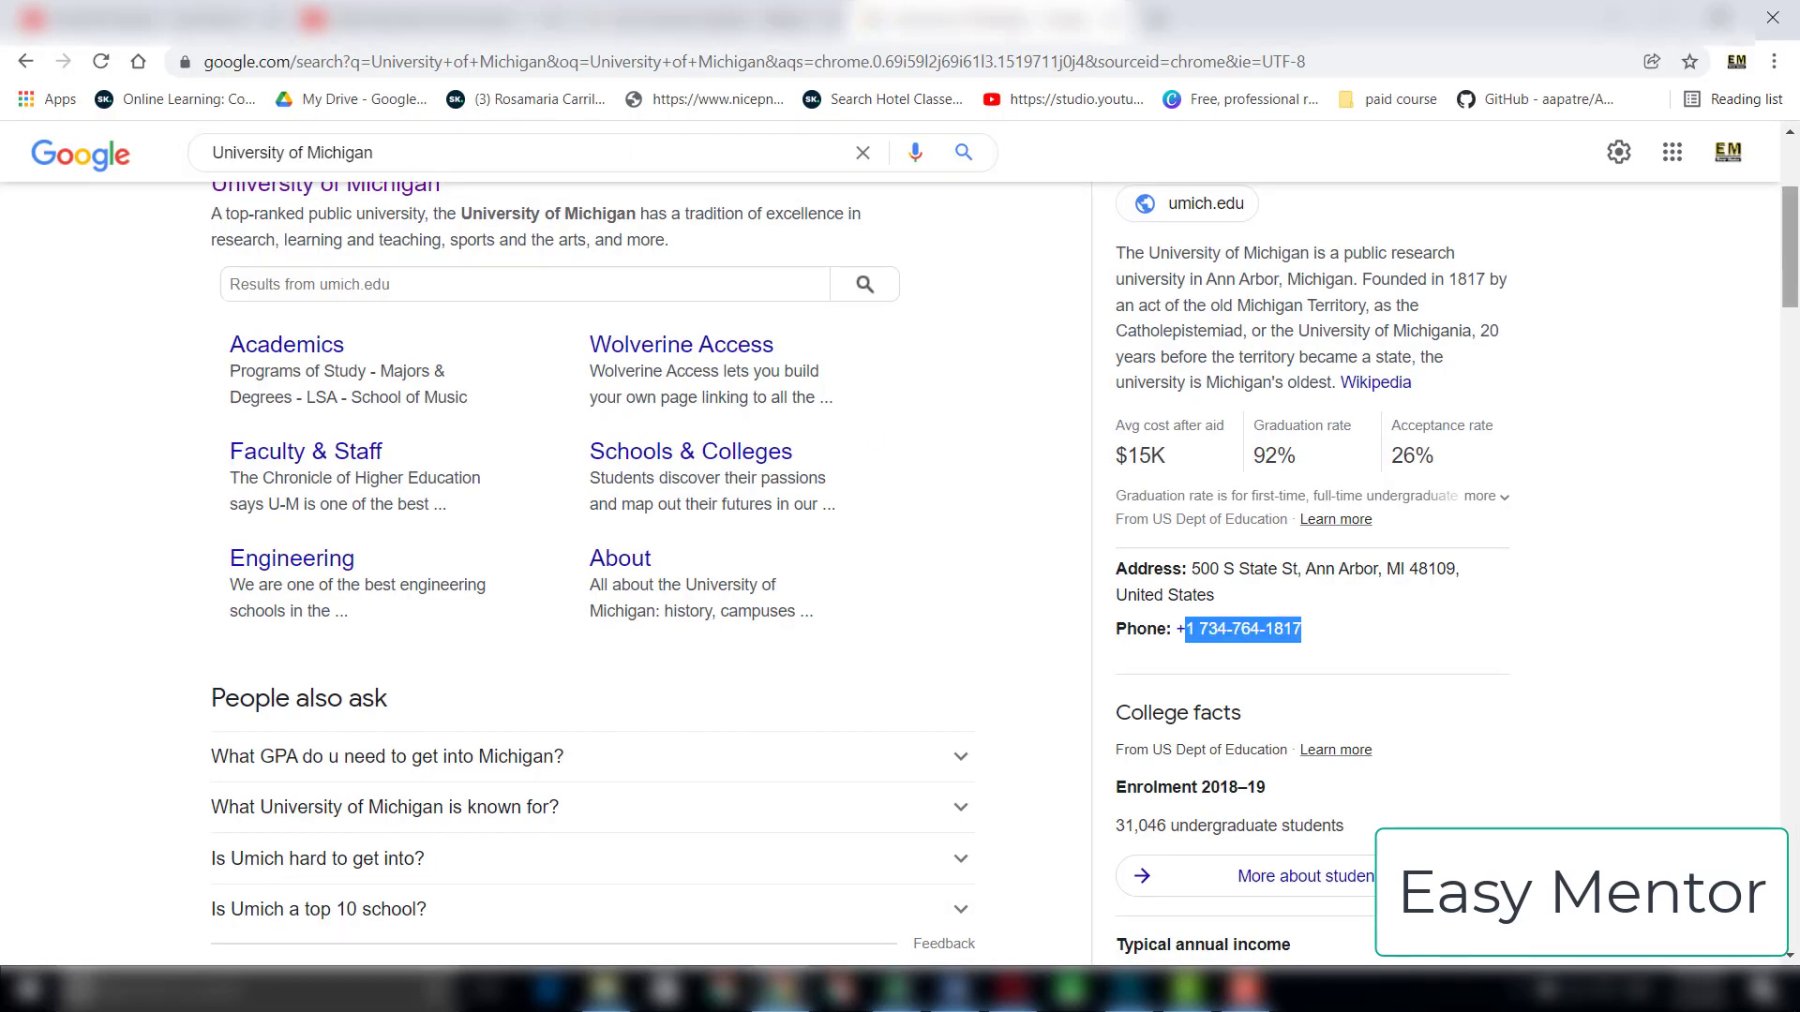
pyautogui.moveTo(1791, 258); pyautogui.dragTo(1789, 178)
pyautogui.click(480, 175)
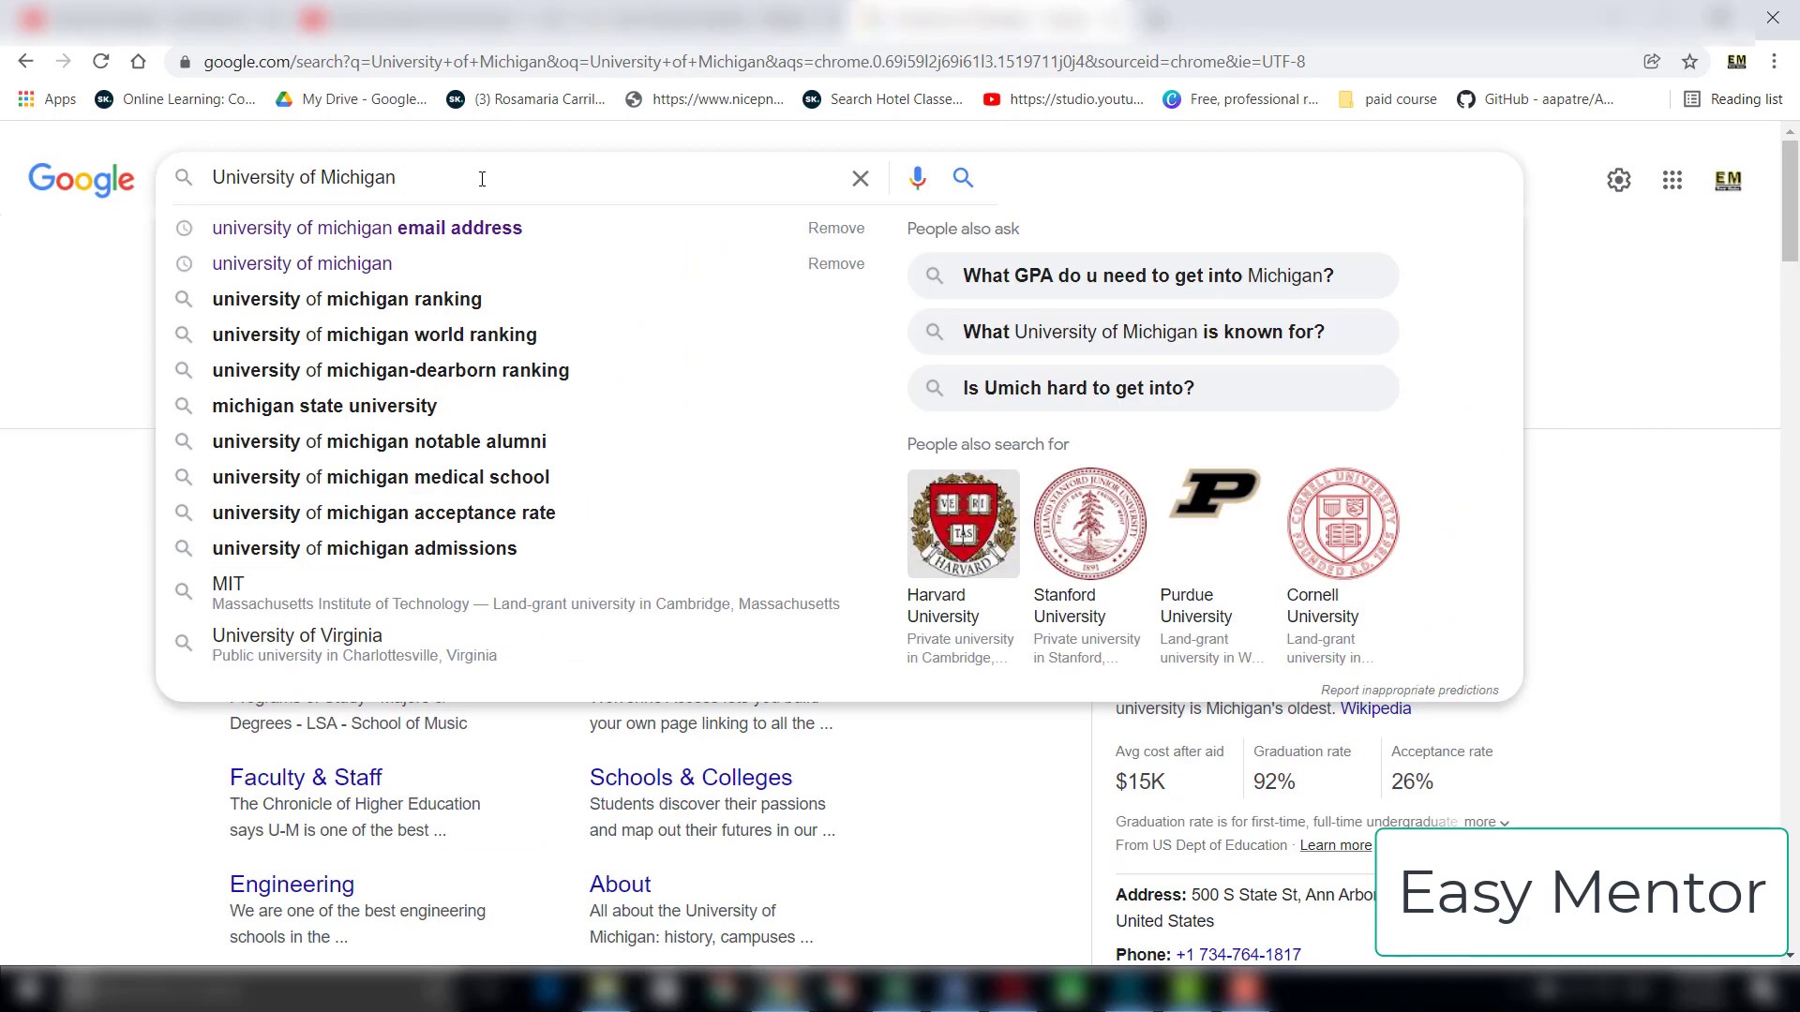
pyautogui.click(437, 241)
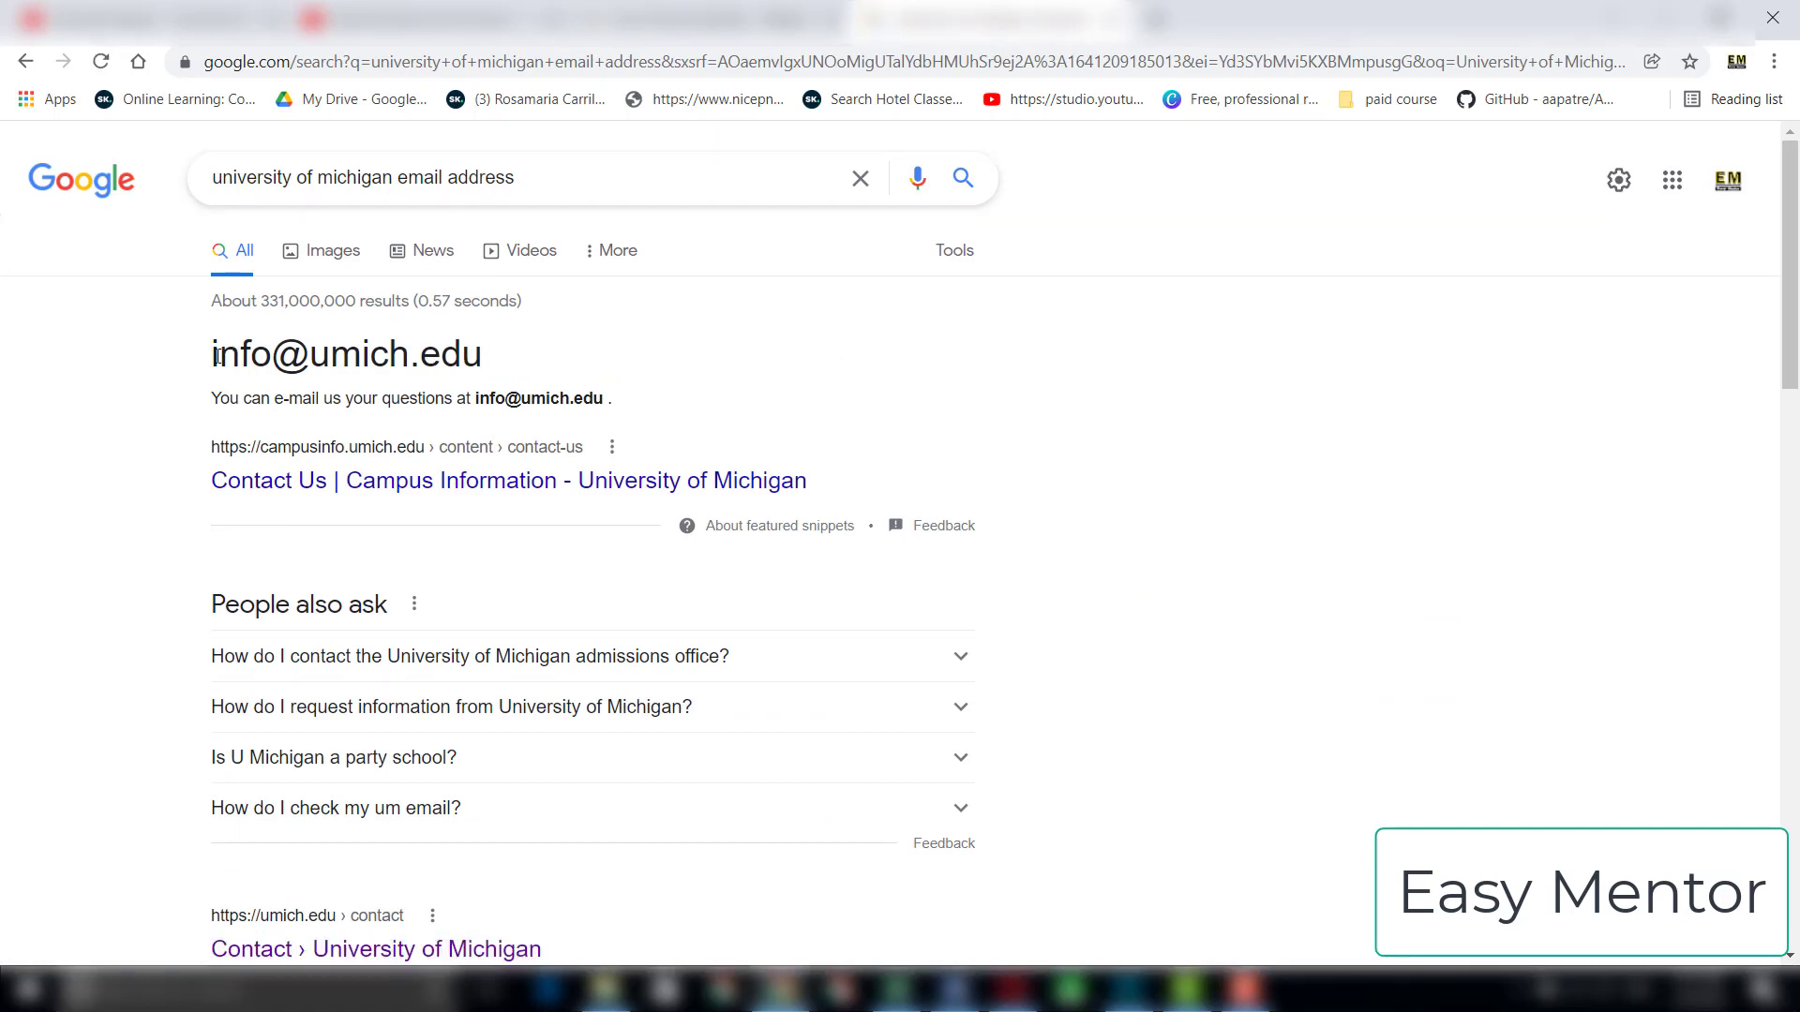
# Step: Copy the university's contact e-mail from the featured search result into cell C2 of the Excel sheet
pyautogui.moveTo(216, 358); pyautogui.dragTo(482, 356)
pyautogui.rightClick(482, 359)
pyautogui.click(506, 370)
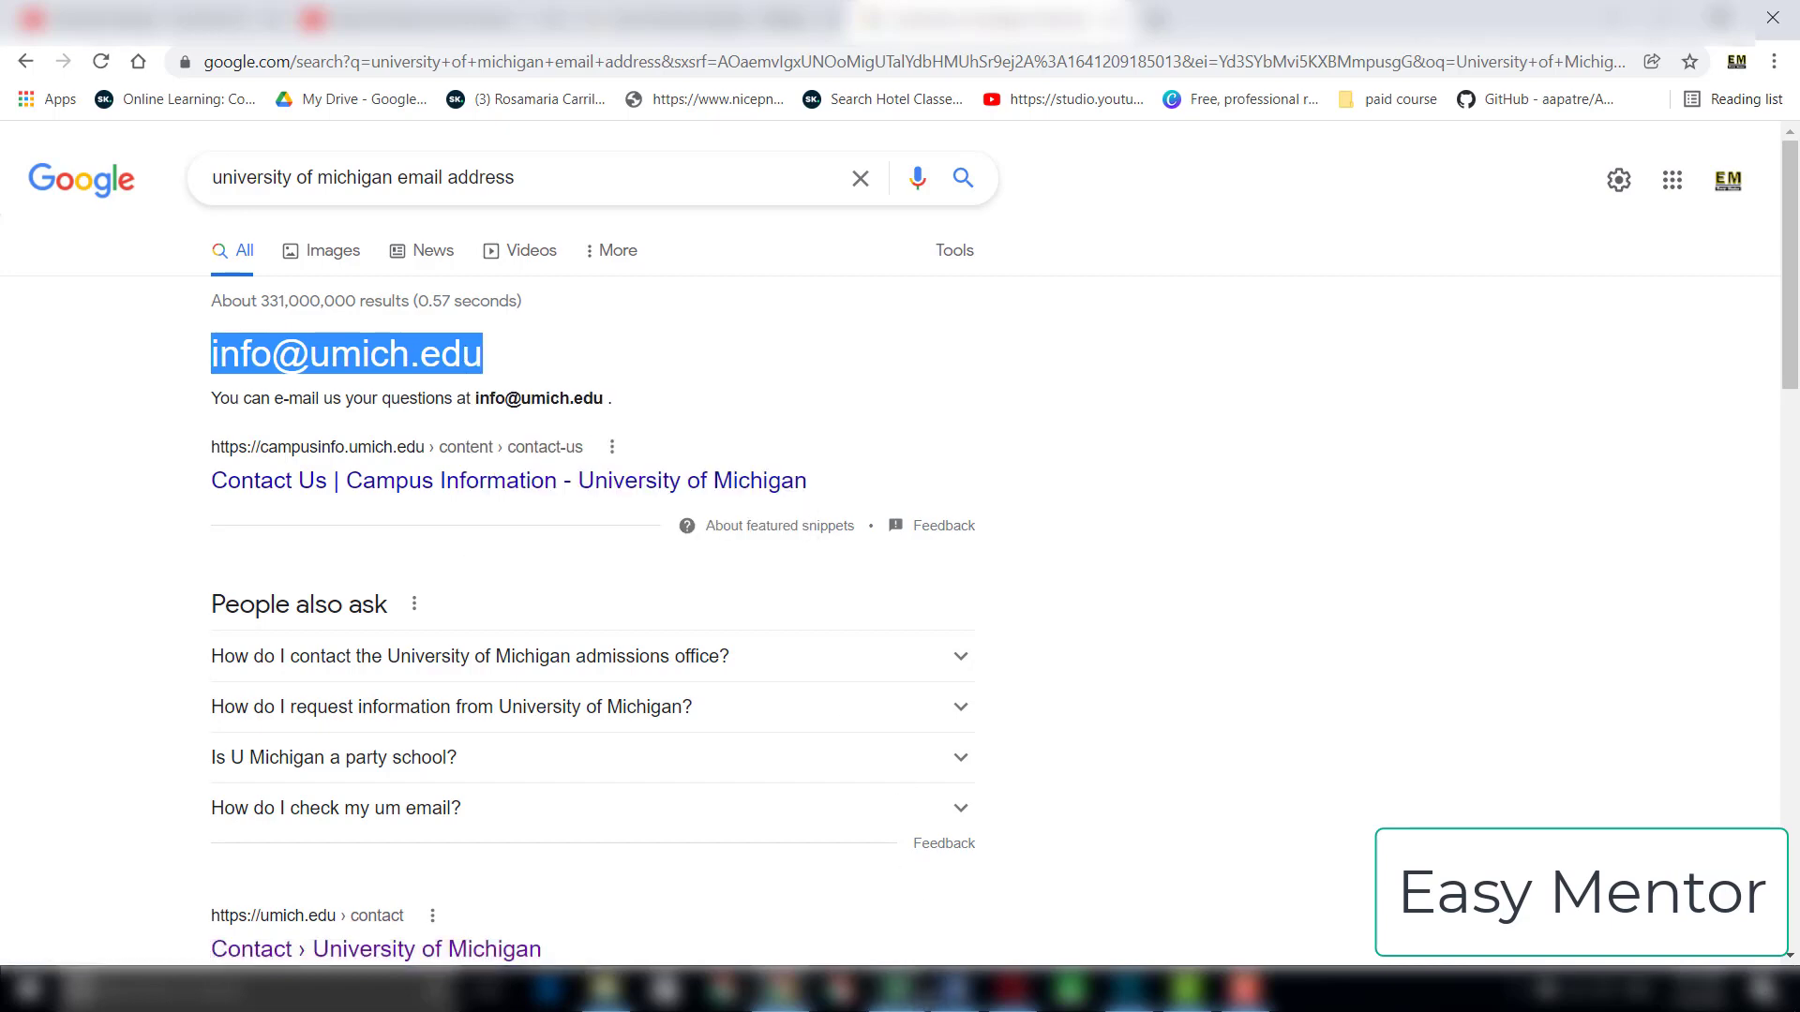
pyautogui.click(926, 996)
pyautogui.click(536, 283)
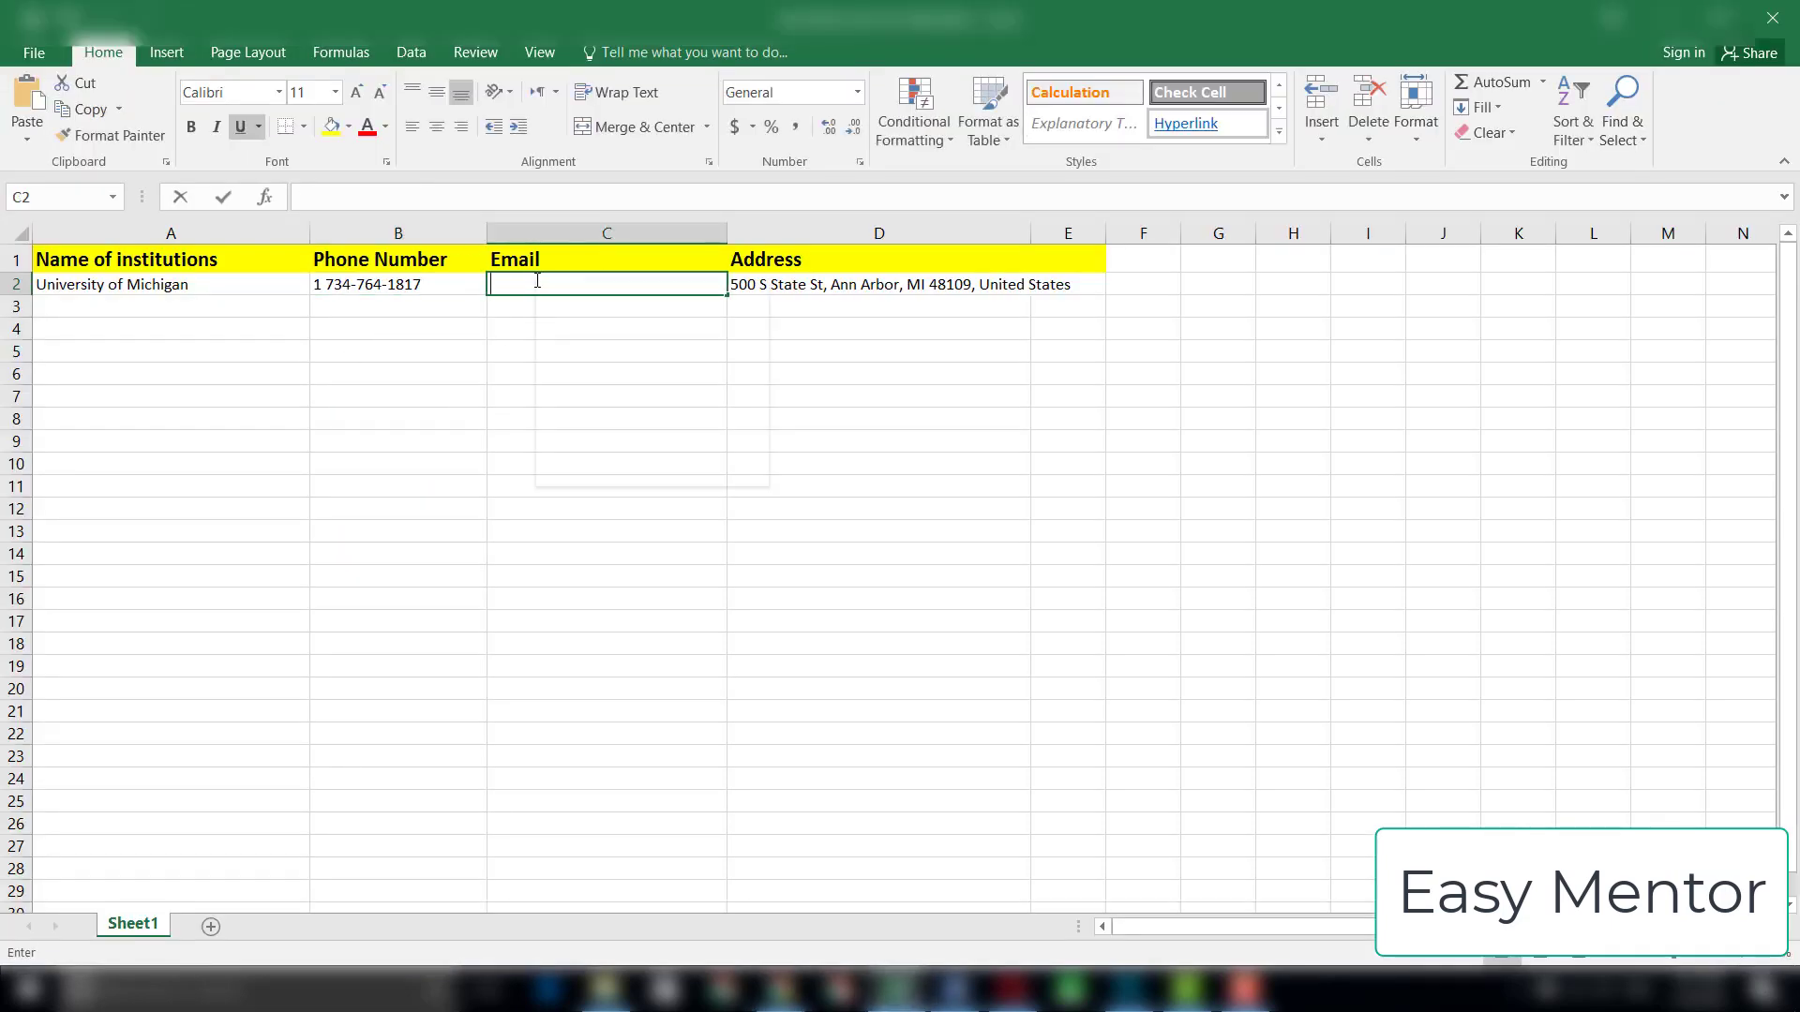
pyautogui.rightClick(535, 283)
pyautogui.click(580, 375)
pyautogui.click(598, 656)
# Step: Switch to Chrome, copy "Stanford University" from the Wikipedia chapters table and search Google for it in a new tab
pyautogui.click(767, 998)
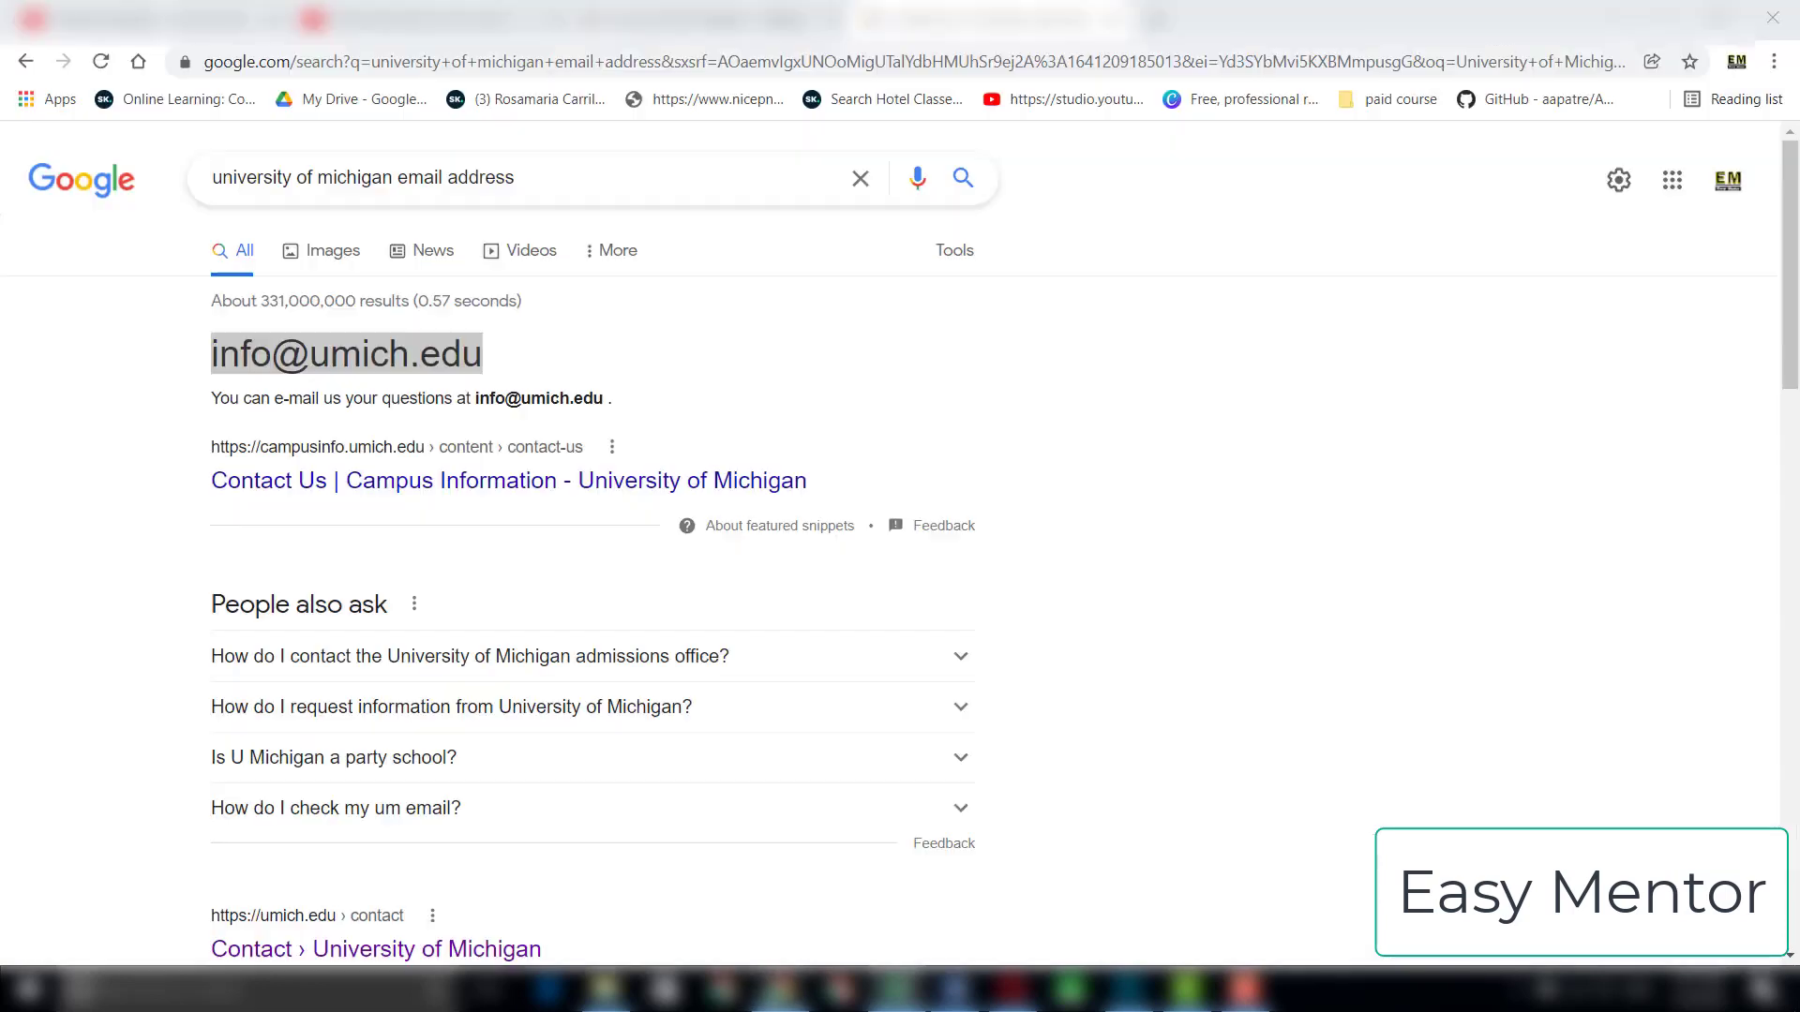
pyautogui.click(950, 385)
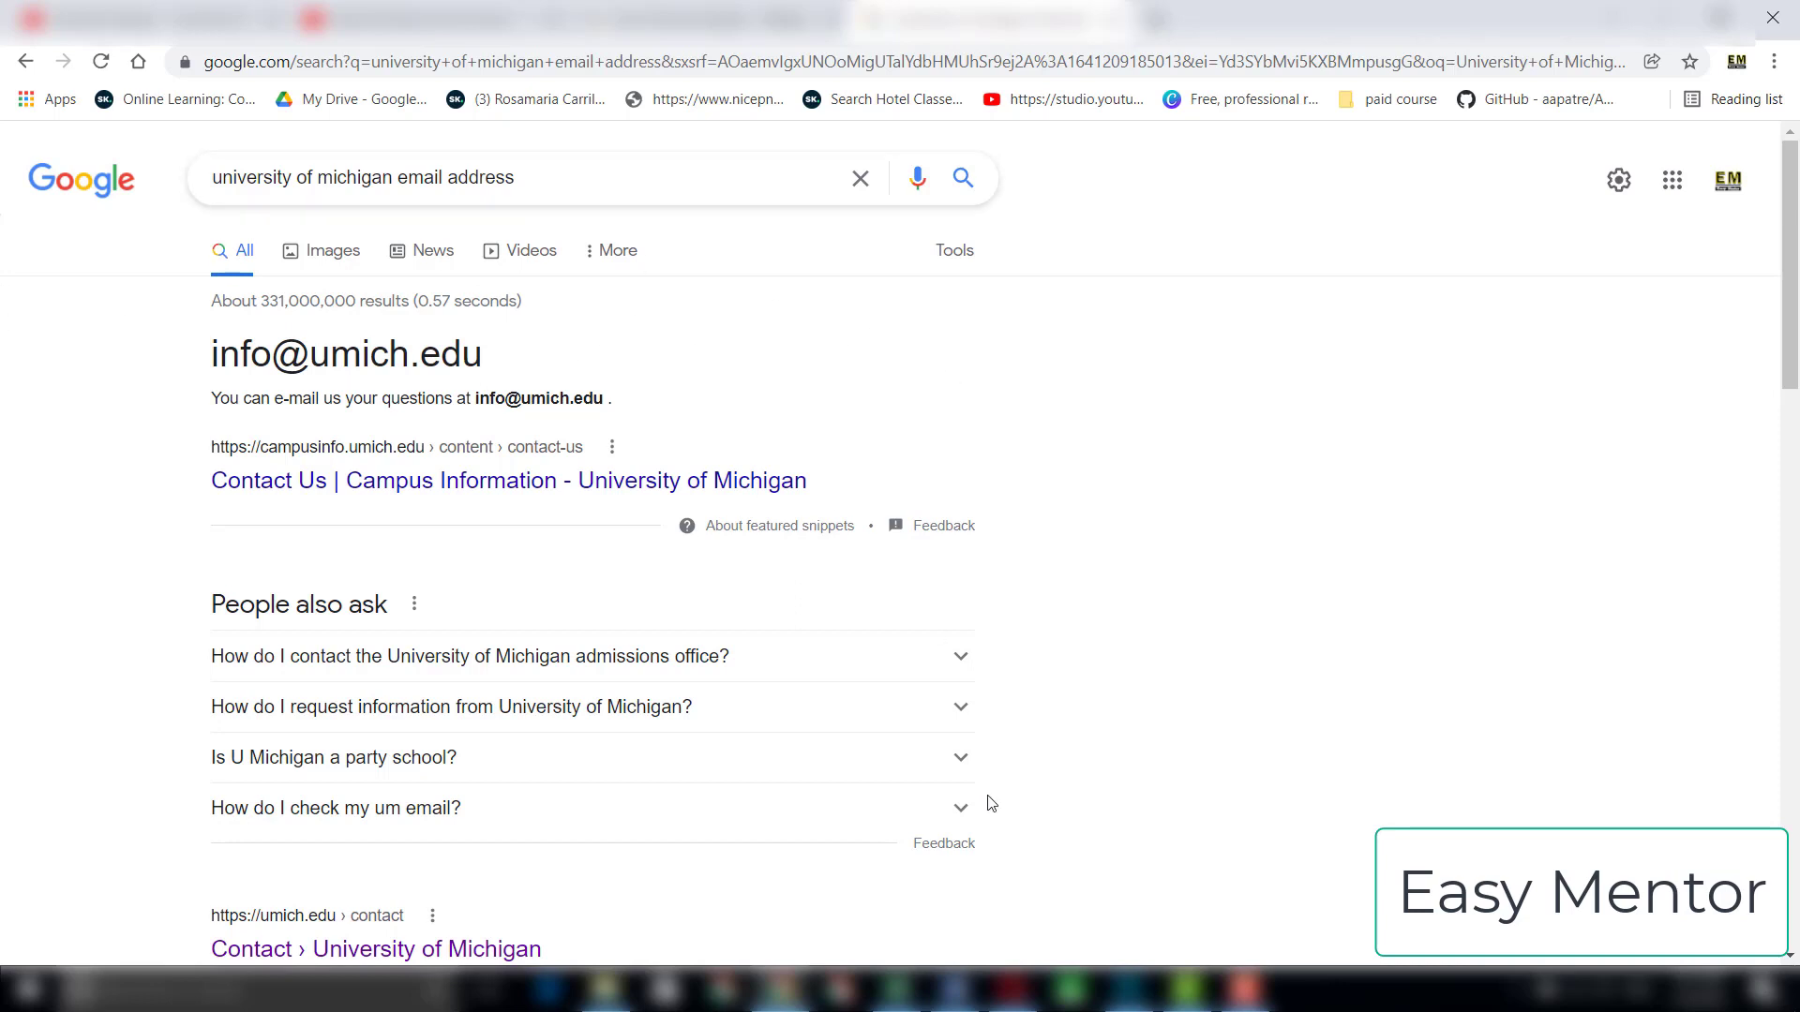
pyautogui.hotkey('ctrl', 'shift', 'Tab')
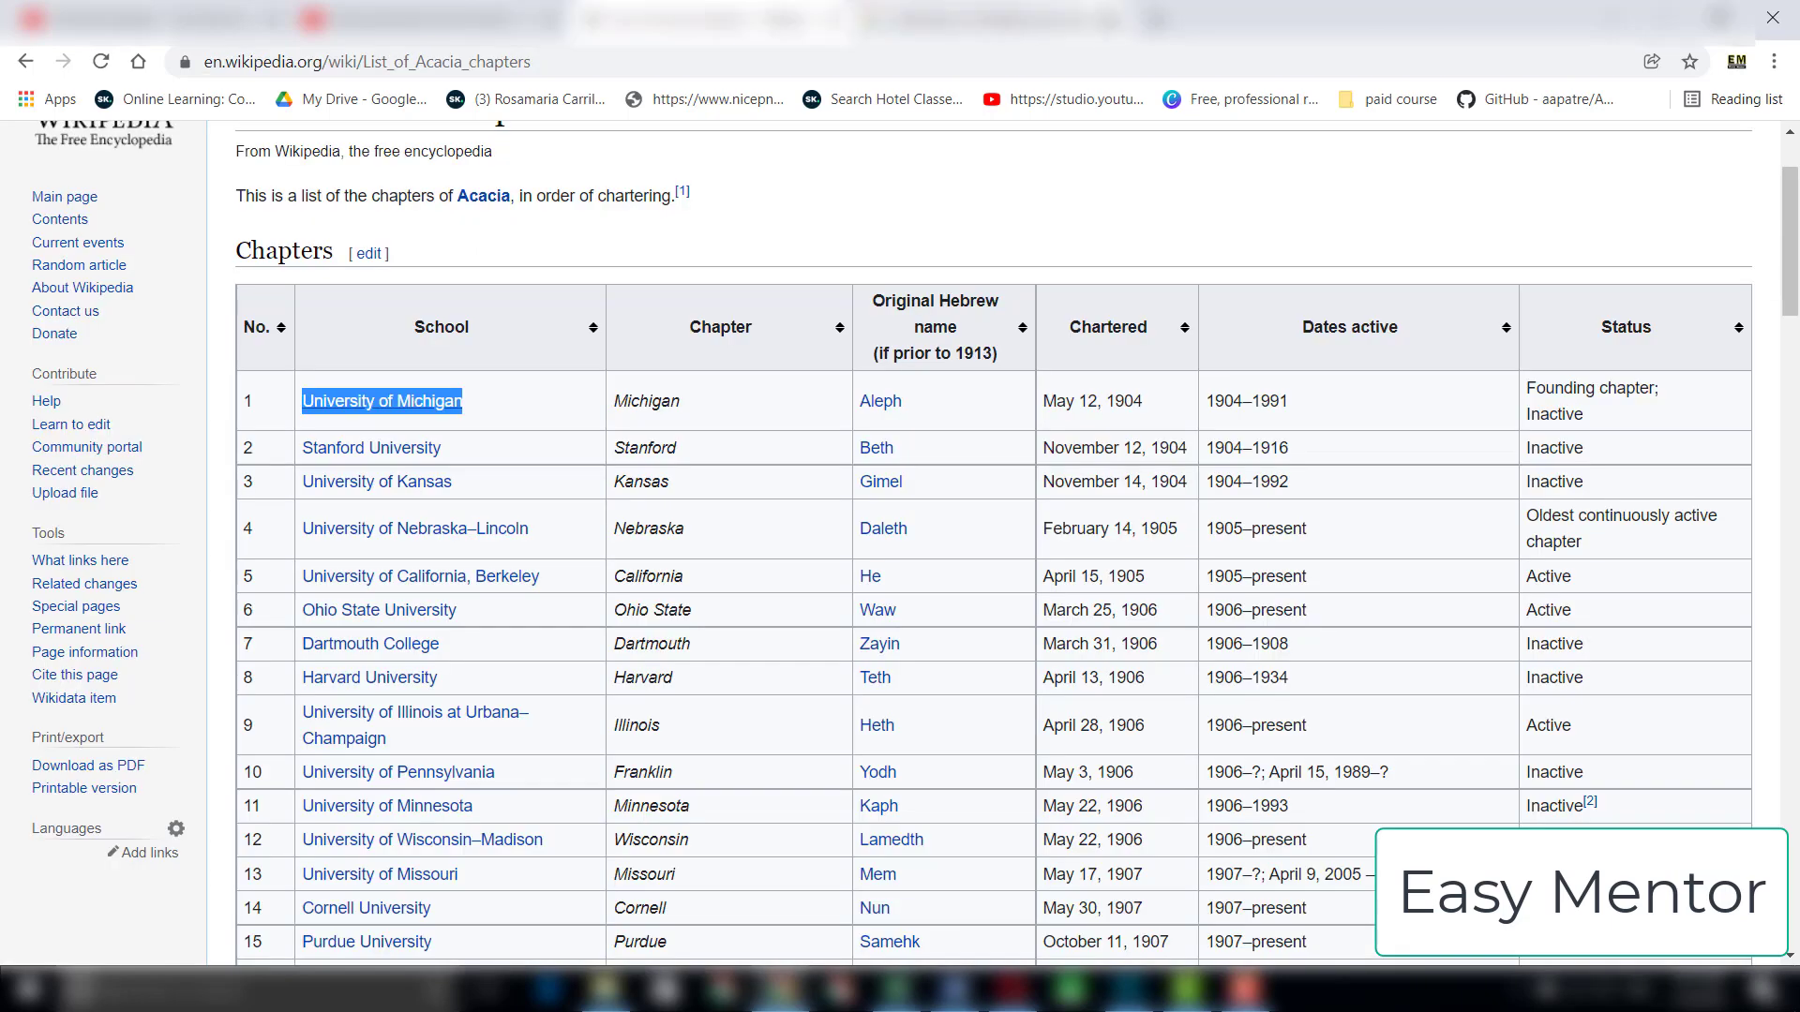
pyautogui.moveTo(473, 456); pyautogui.dragTo(305, 454)
pyautogui.rightClick(307, 453)
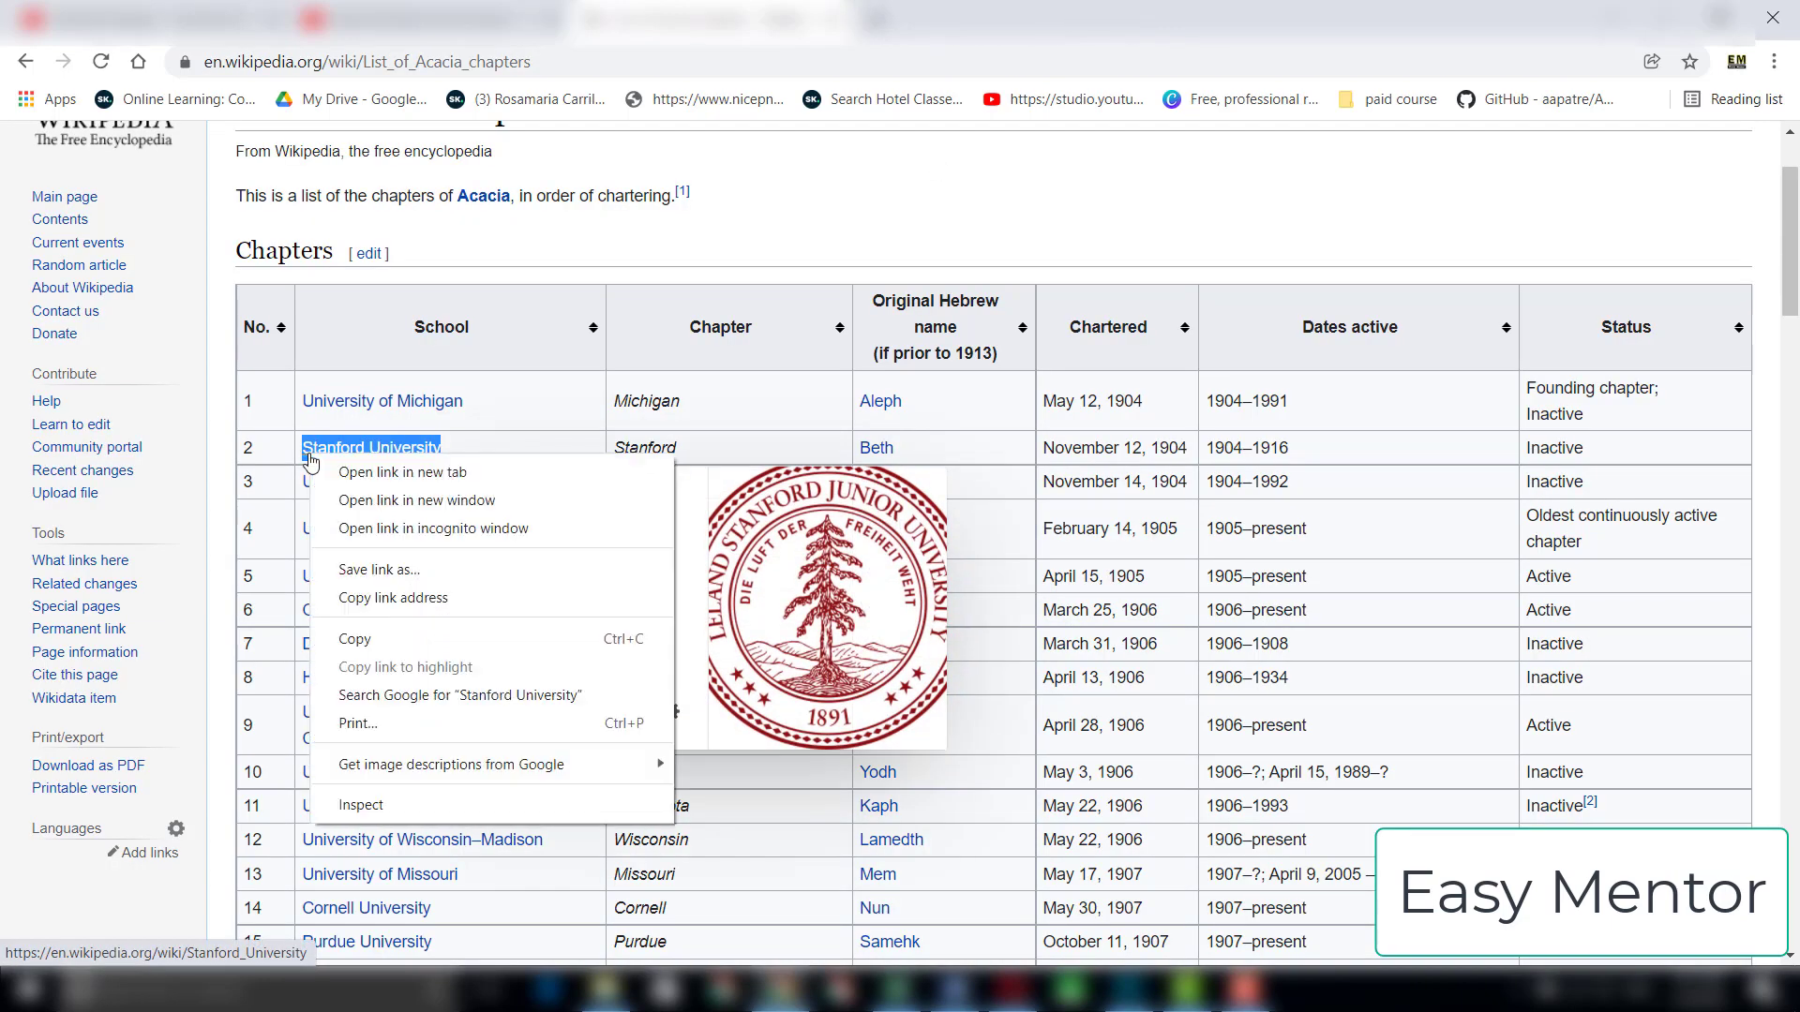
pyautogui.click(356, 638)
pyautogui.hotkey('ctrl', 't')
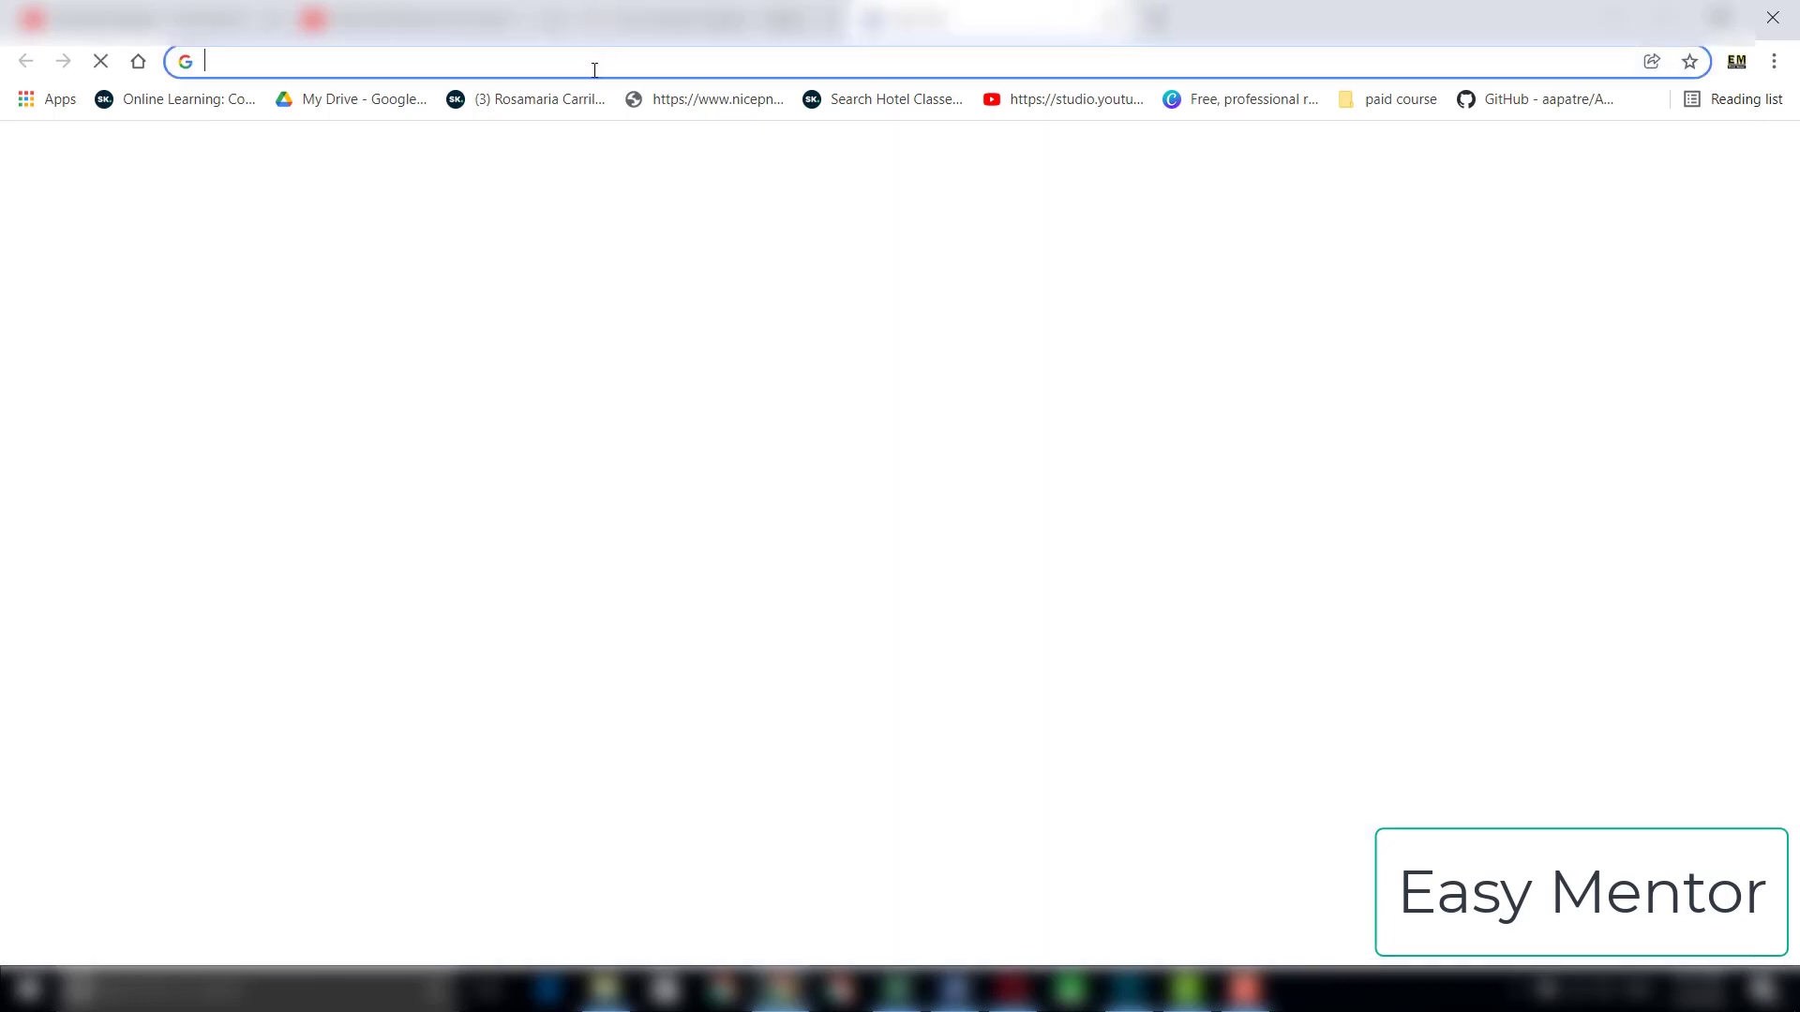
pyautogui.rightClick(595, 71)
pyautogui.click(656, 213)
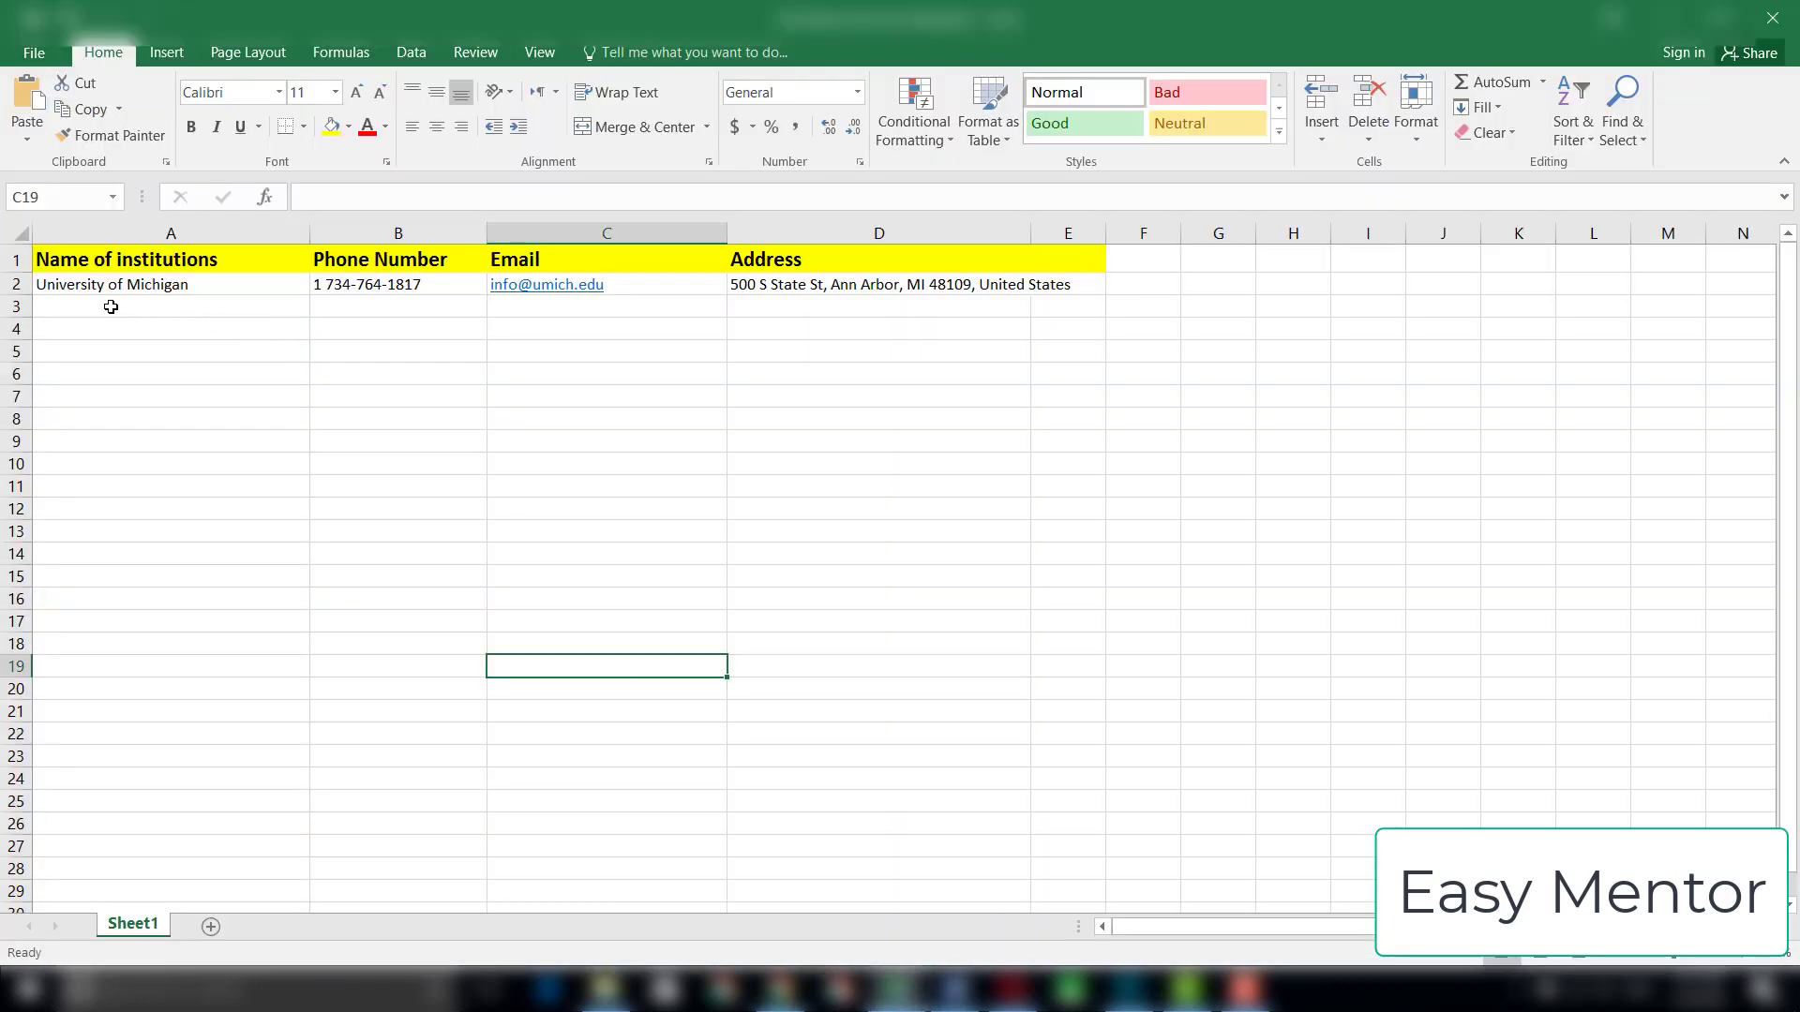
# Step: Switch to Excel and paste the copied name "Stanford University" into cell A3
pyautogui.click(109, 307)
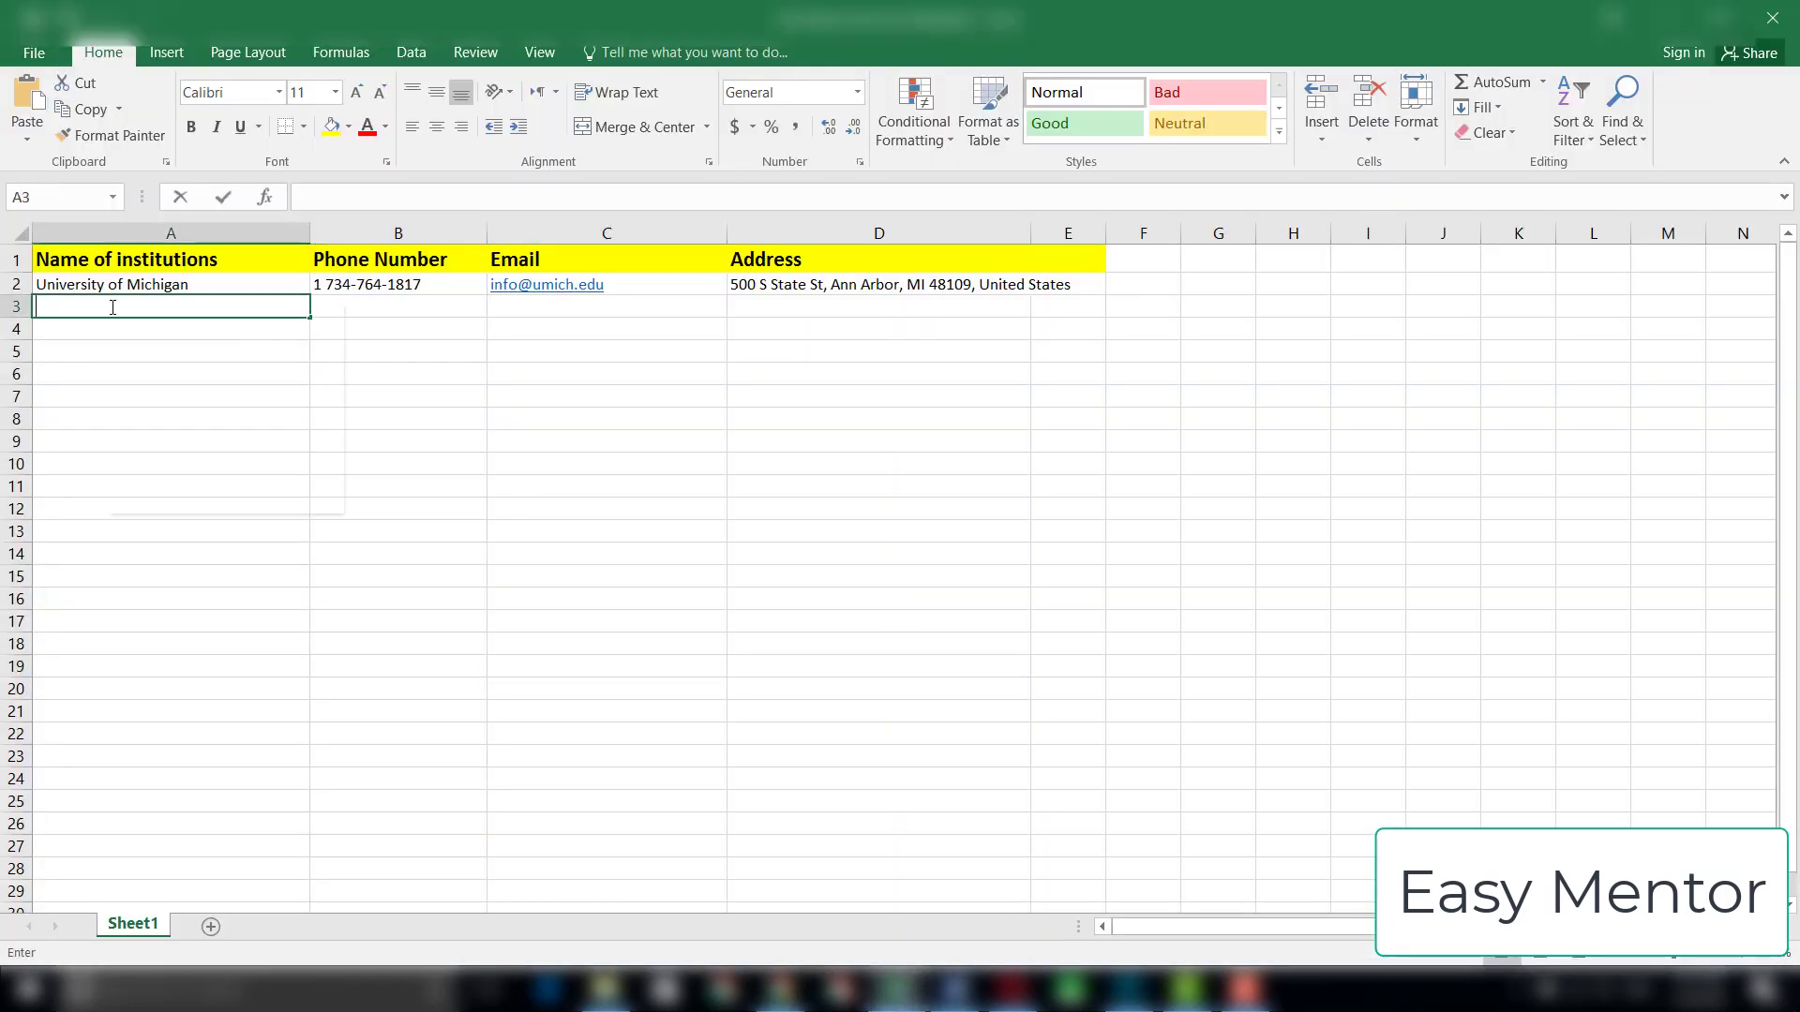
pyautogui.rightClick(111, 307)
pyautogui.click(164, 422)
pyautogui.click(132, 418)
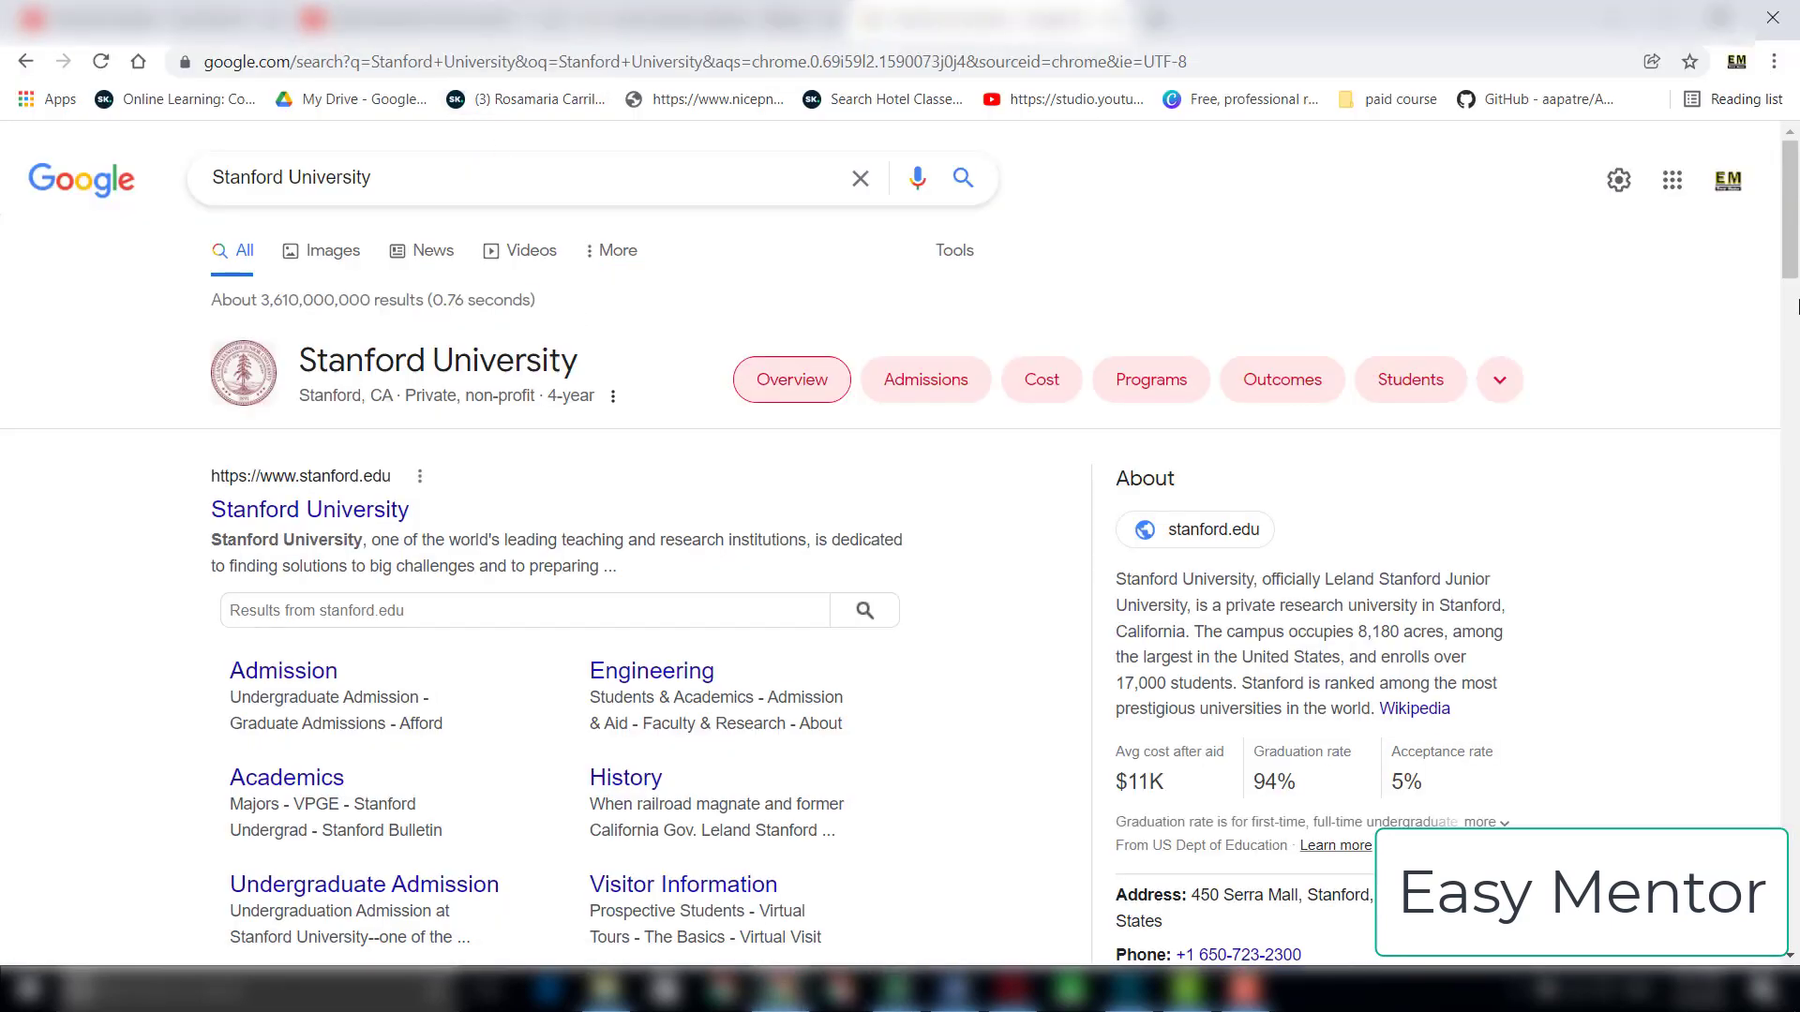
pyautogui.scroll(-4, 1797, 307)
pyautogui.moveTo(1308, 564); pyautogui.dragTo(1184, 563)
pyautogui.rightClick(1239, 568)
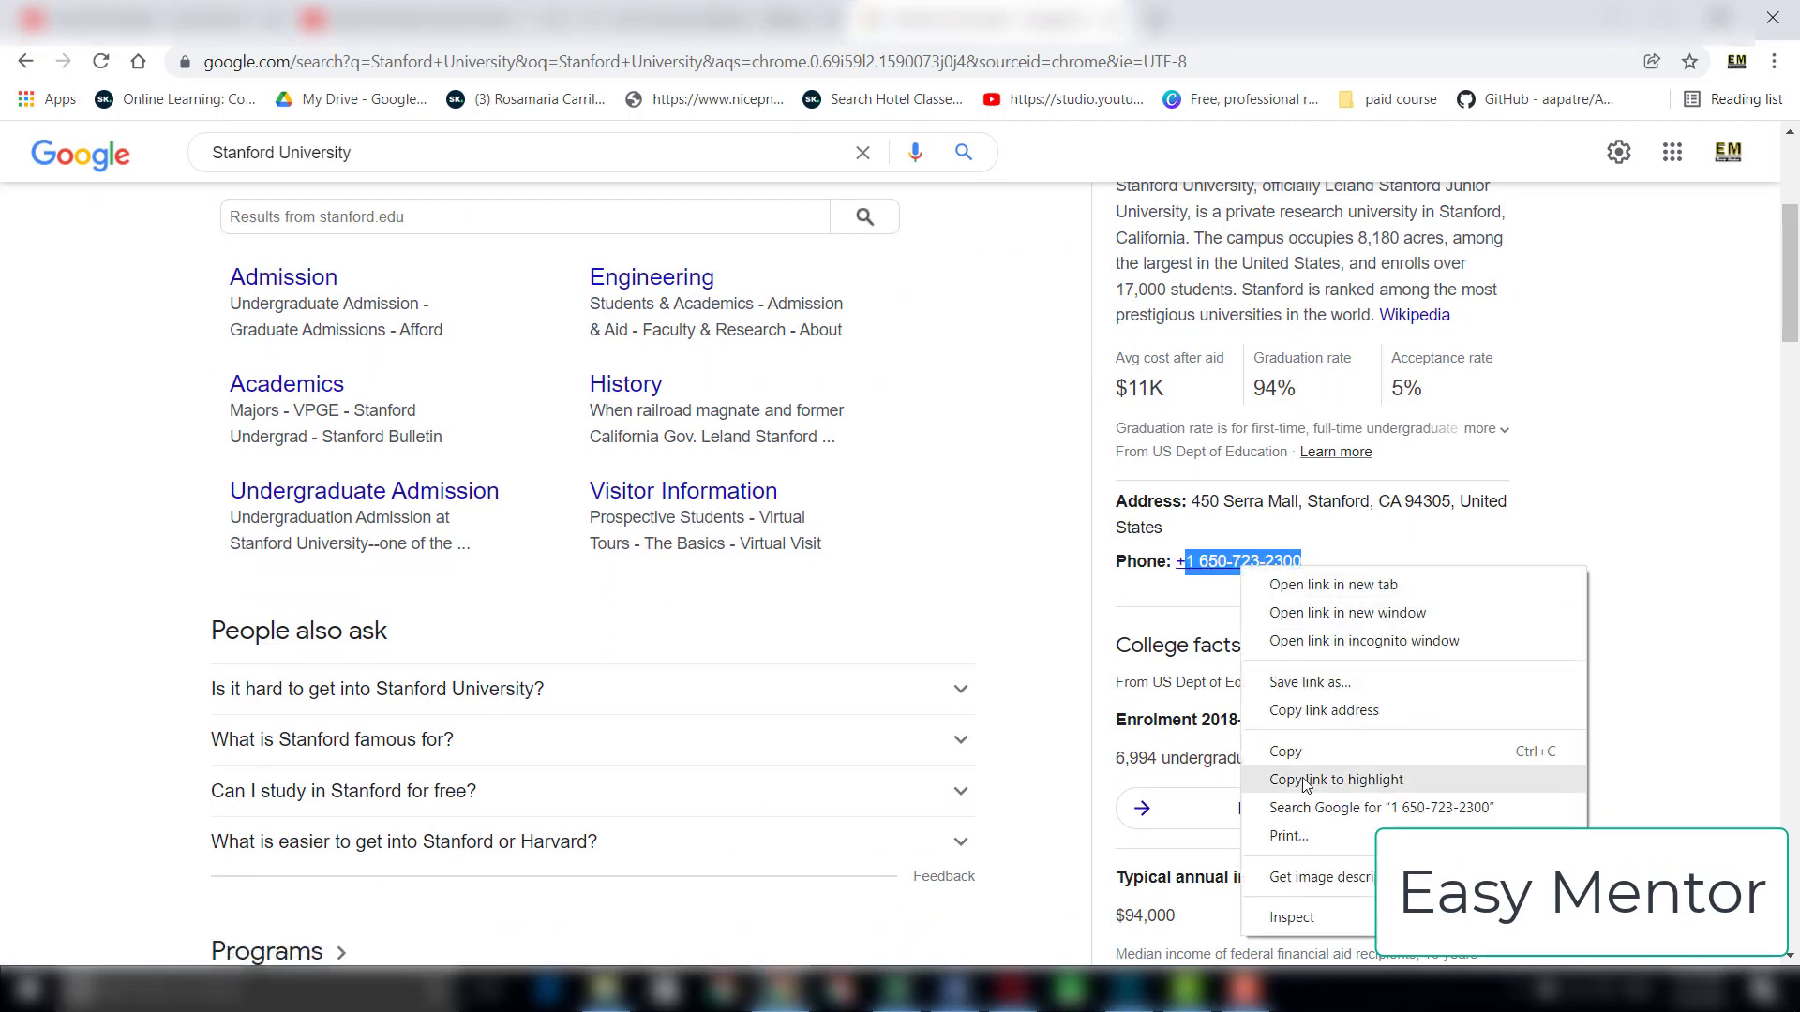
pyautogui.click(1290, 769)
pyautogui.rightClick(1239, 582)
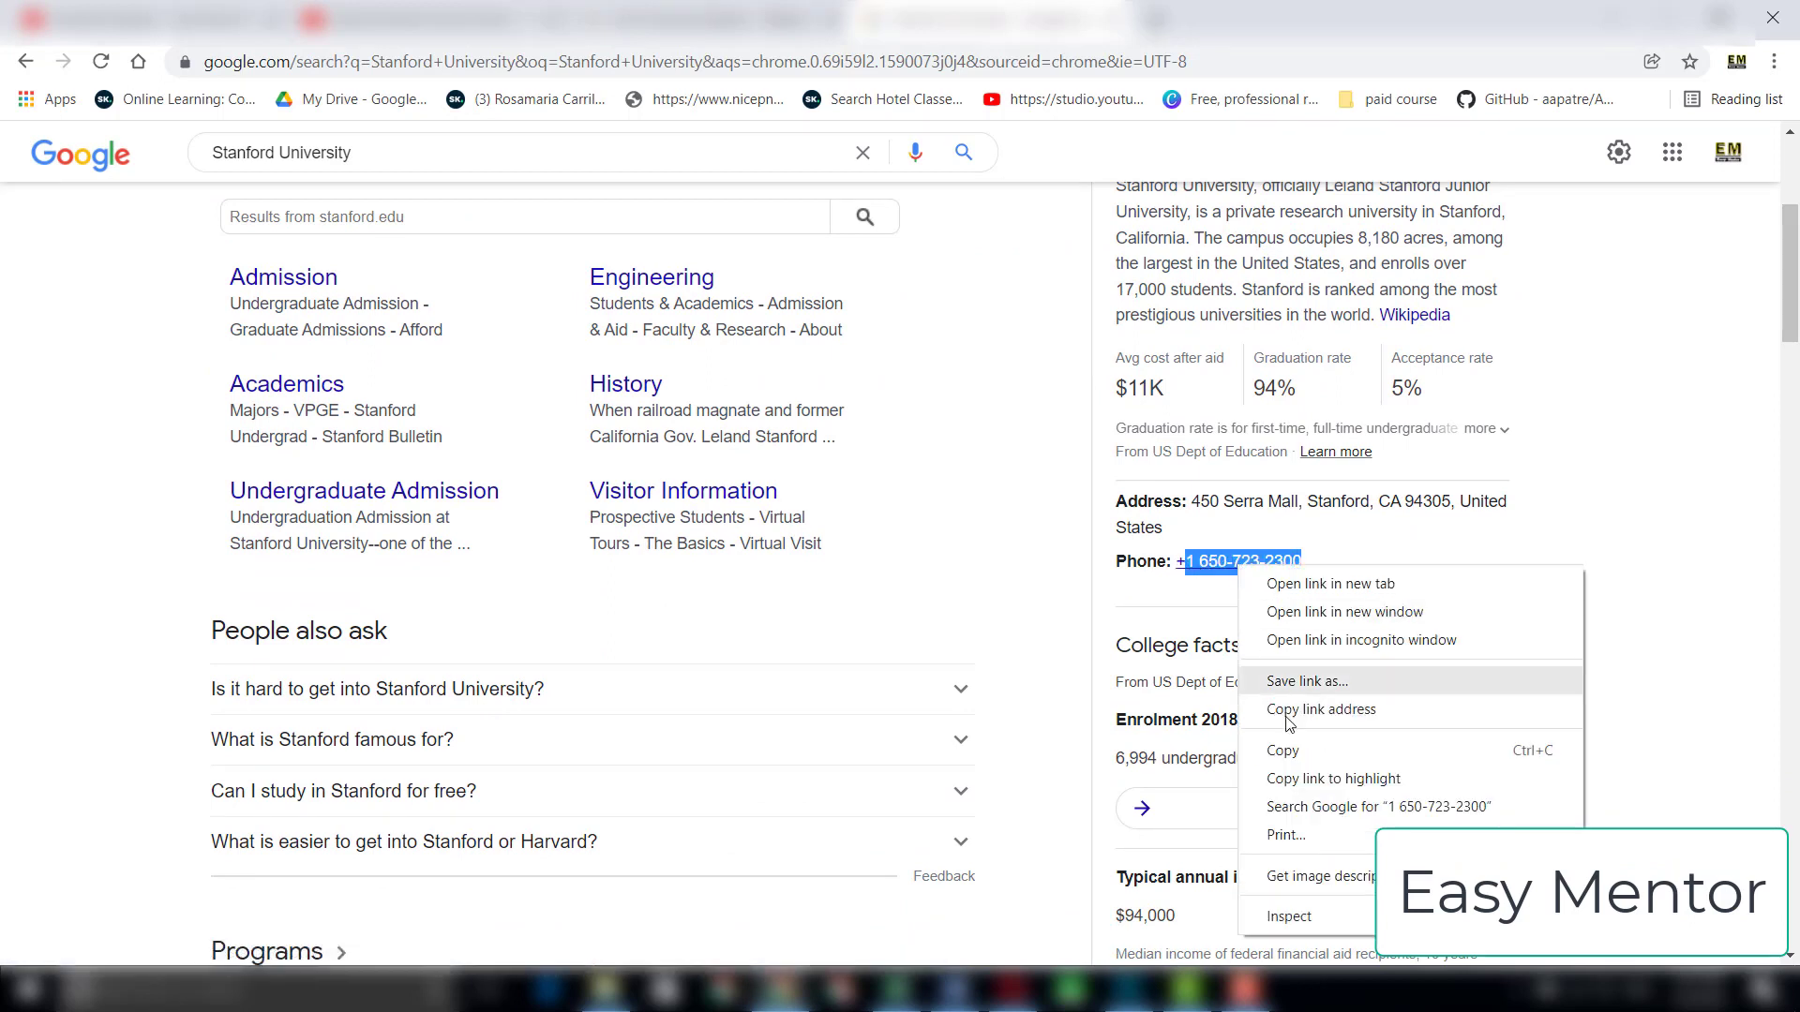
pyautogui.click(1290, 750)
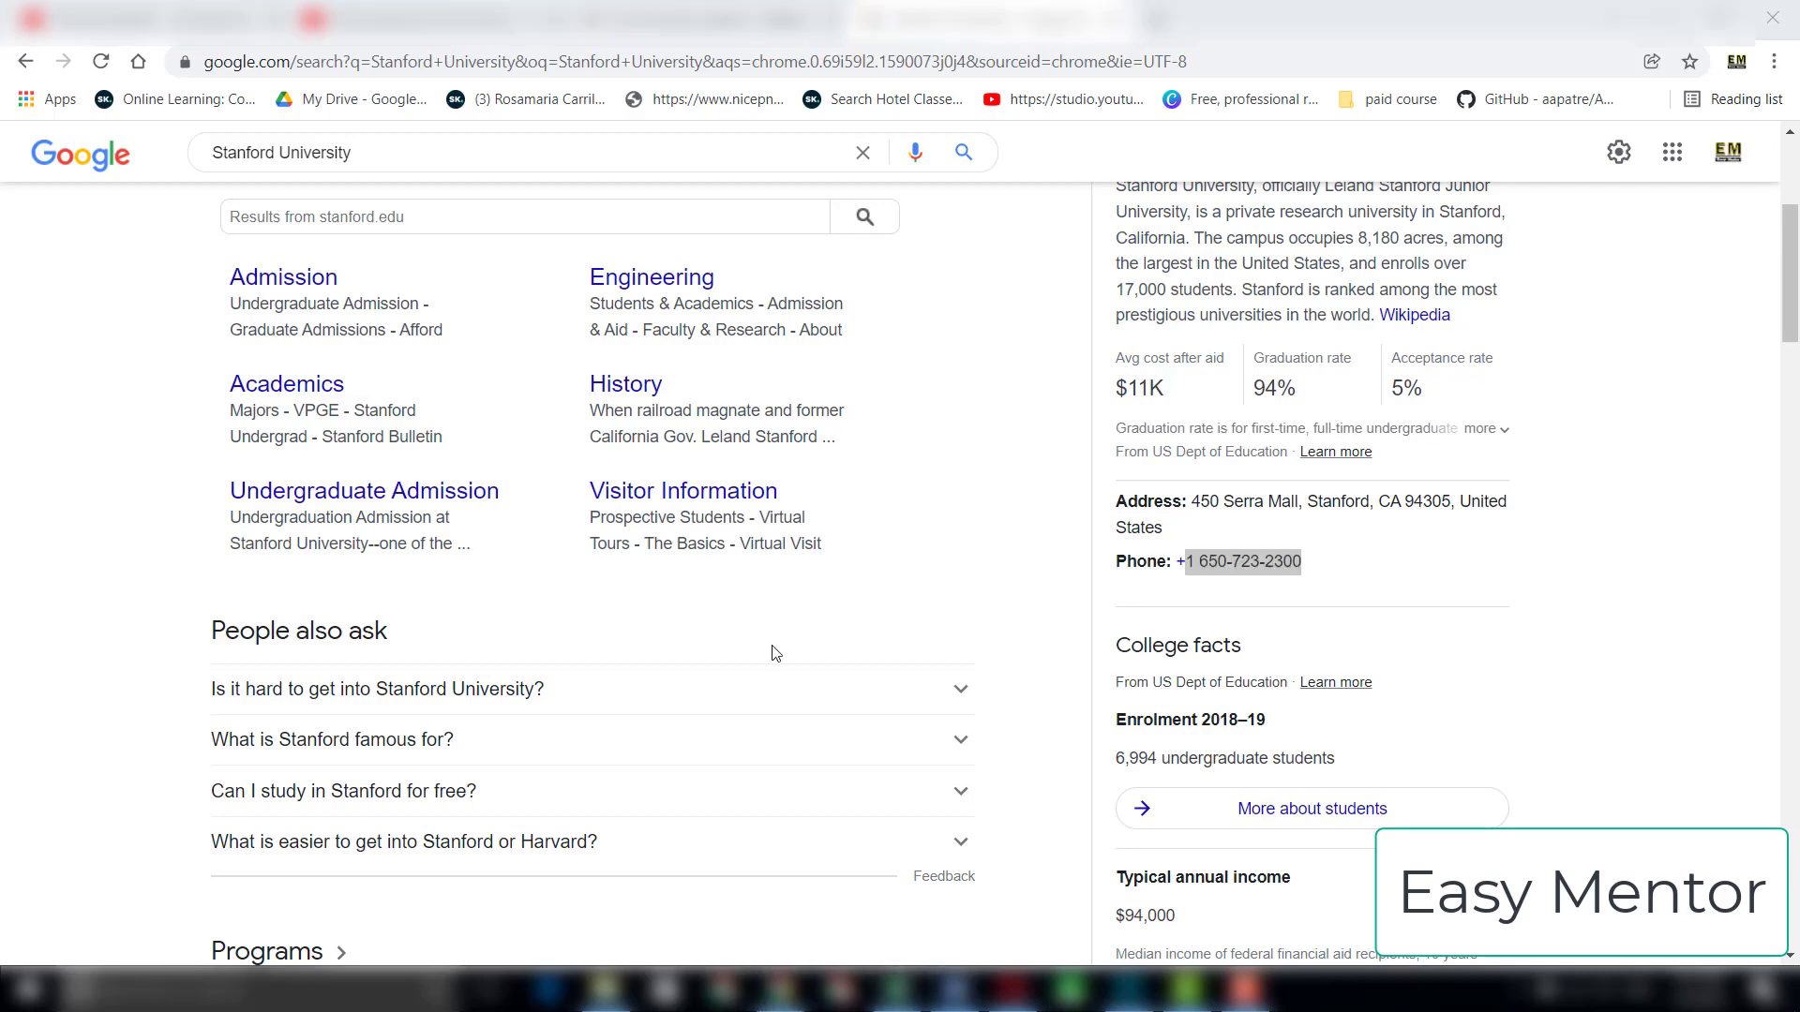
pyautogui.click(896, 990)
pyautogui.doubleClick(369, 300)
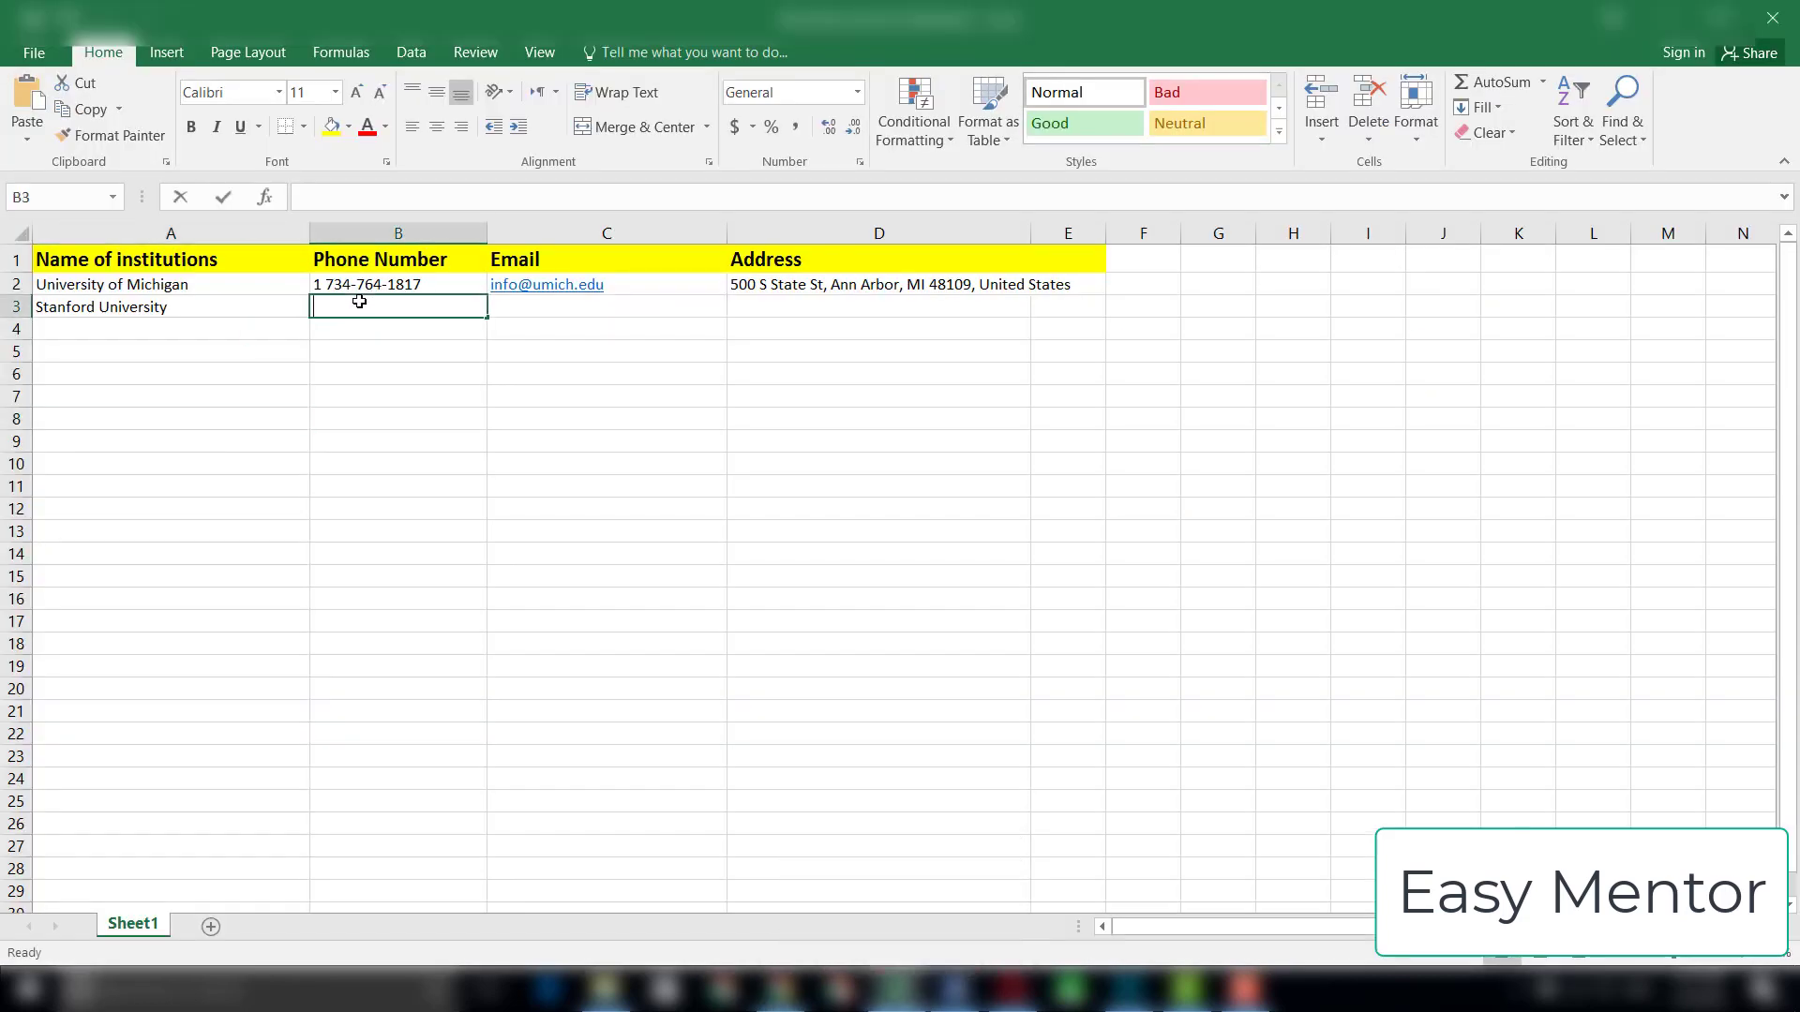
pyautogui.rightClick(369, 302)
pyautogui.click(405, 397)
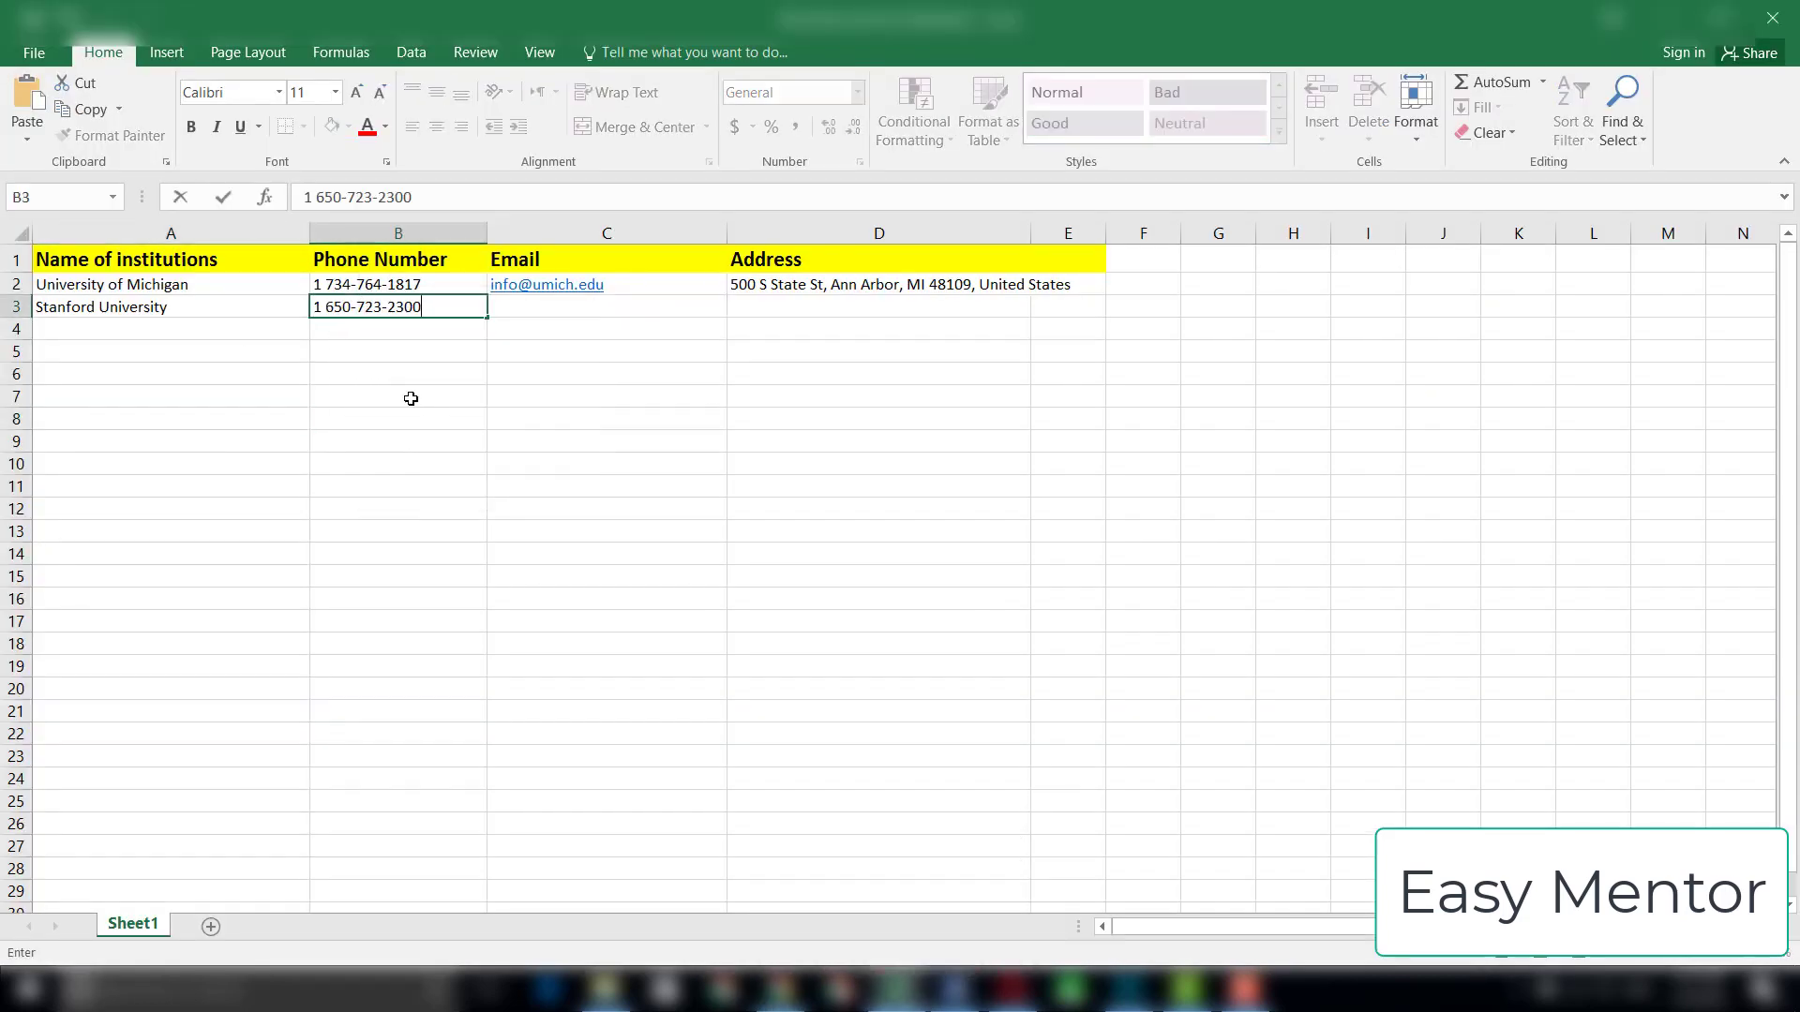
pyautogui.click(401, 418)
# Step: Copy Stanford University's address from the Google results in Chrome into cell D3 of the Excel sheet
pyautogui.hotkey('alt', 'Tab')
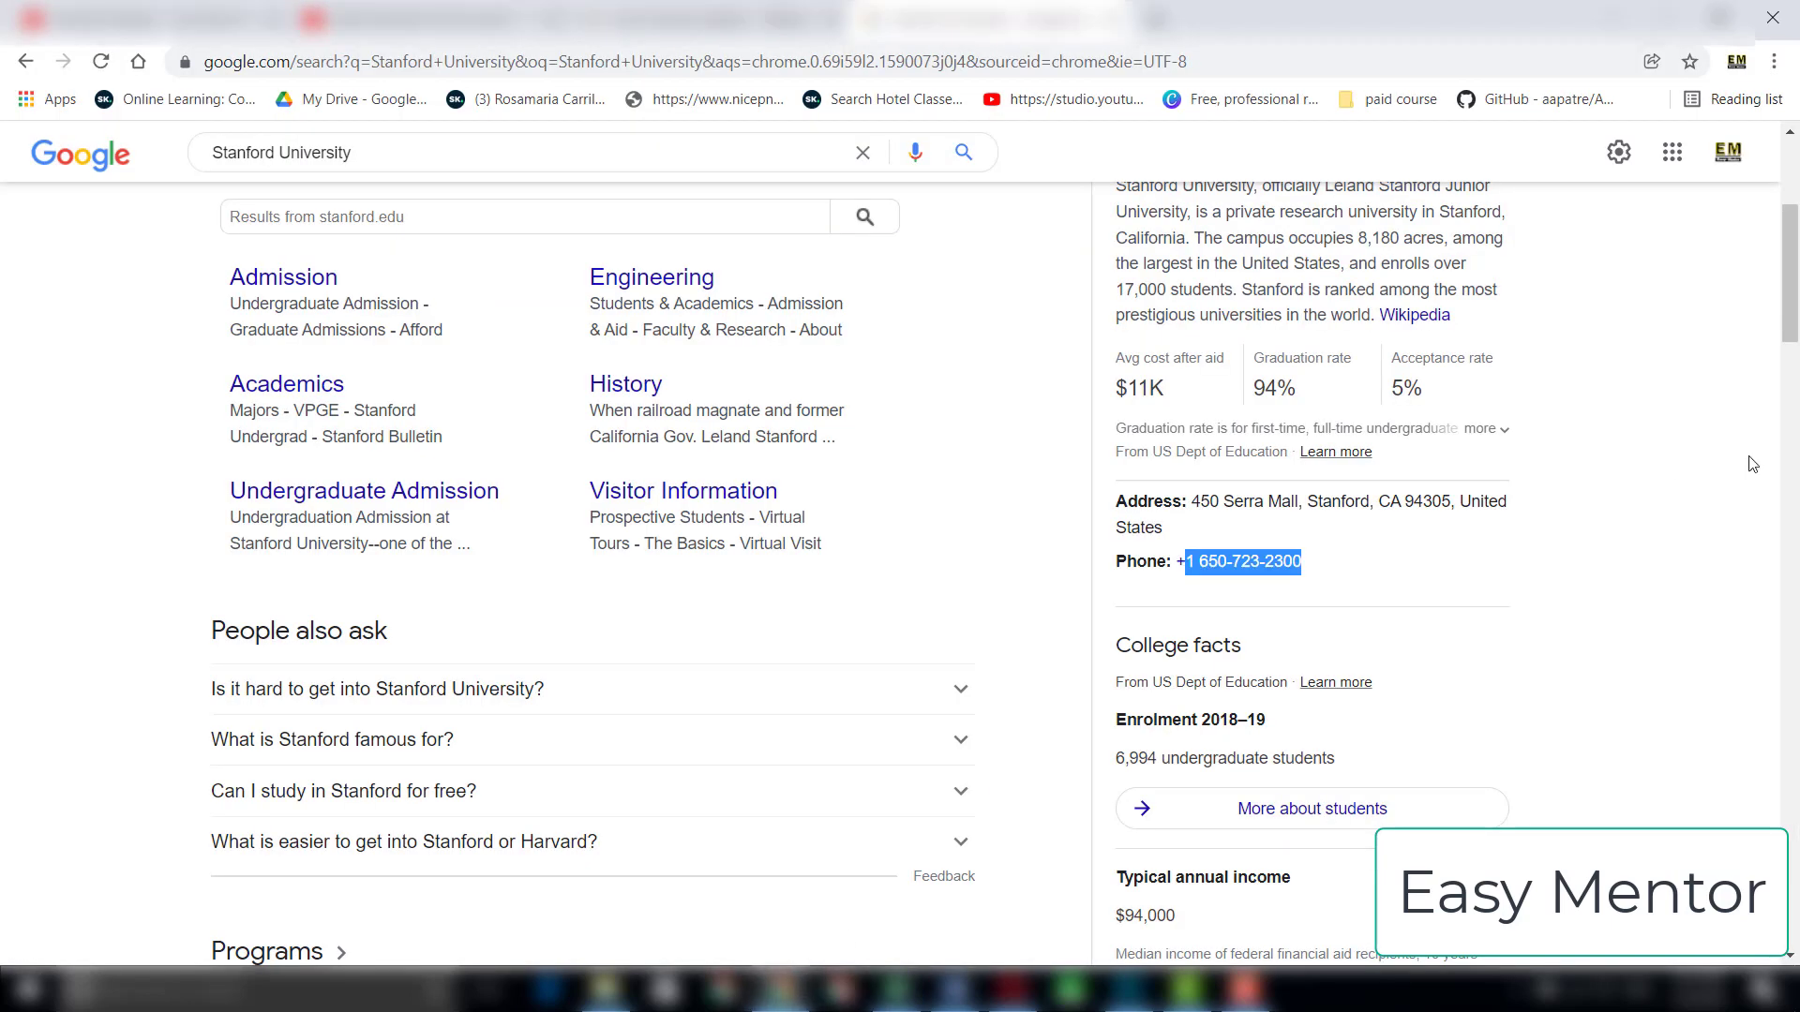
pyautogui.moveTo(1165, 531); pyautogui.dragTo(1196, 498)
pyautogui.rightClick(1214, 502)
pyautogui.click(1247, 518)
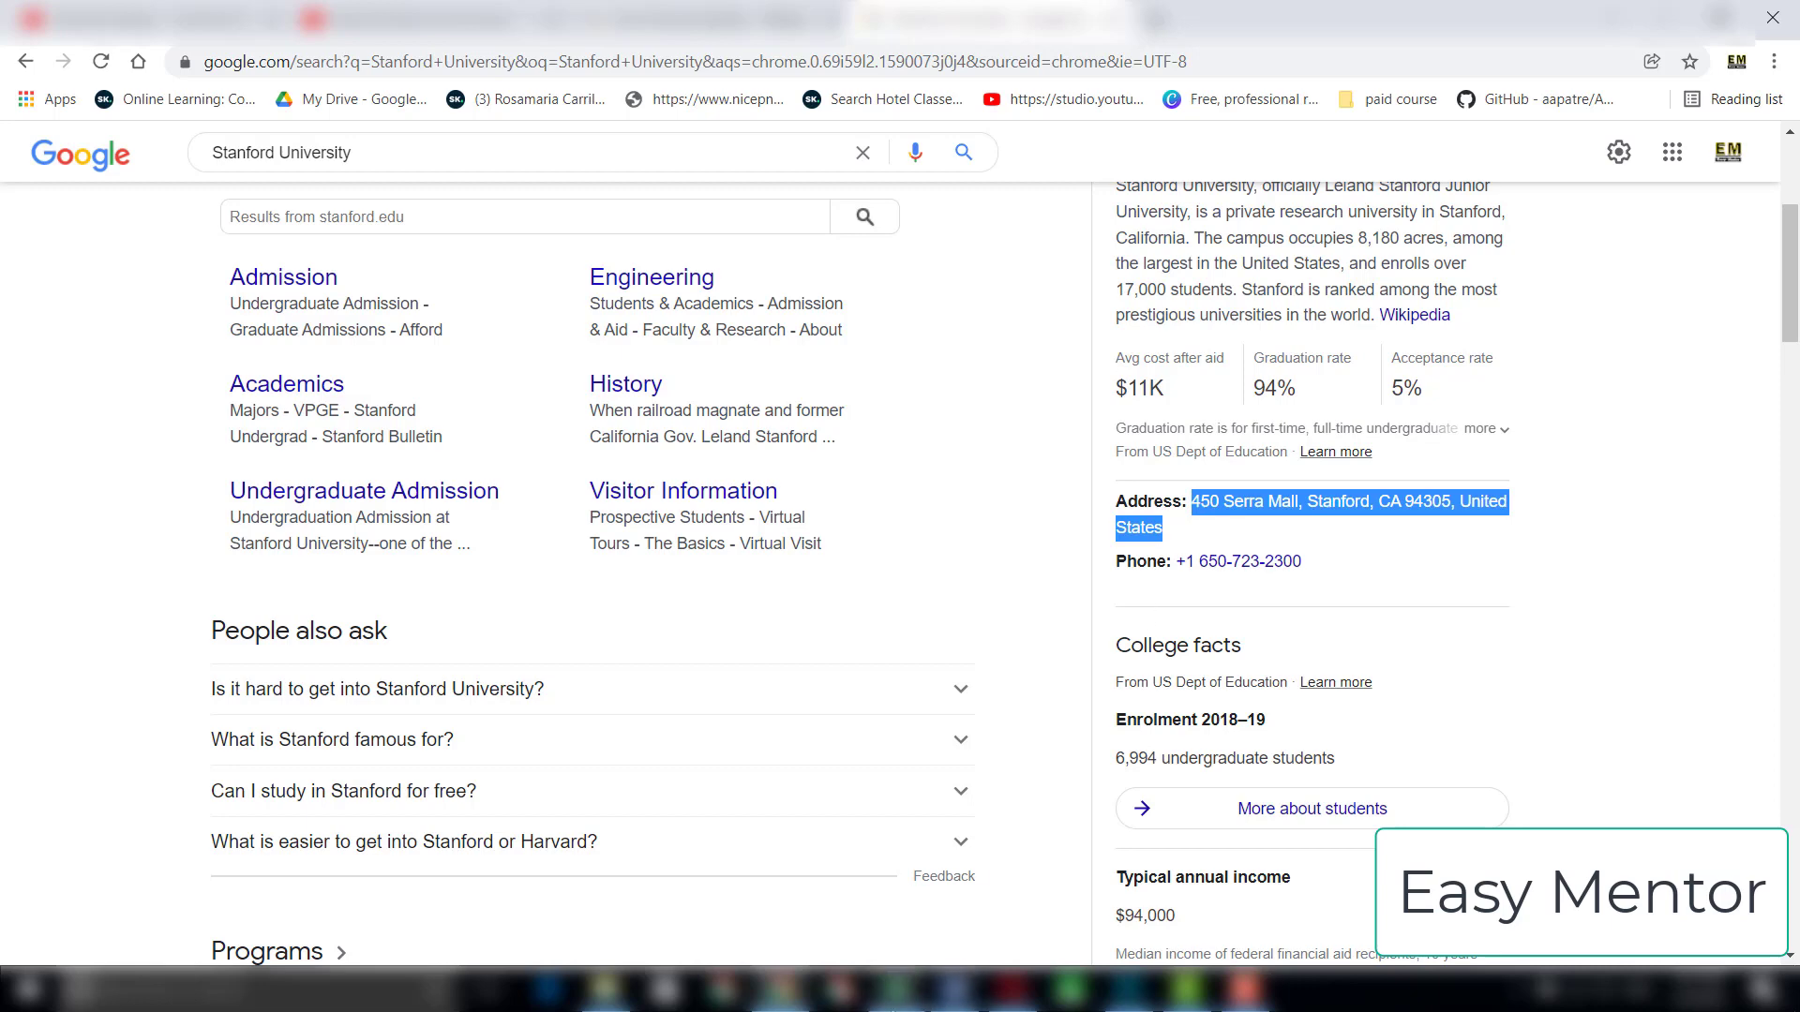
pyautogui.click(897, 989)
pyautogui.click(741, 309)
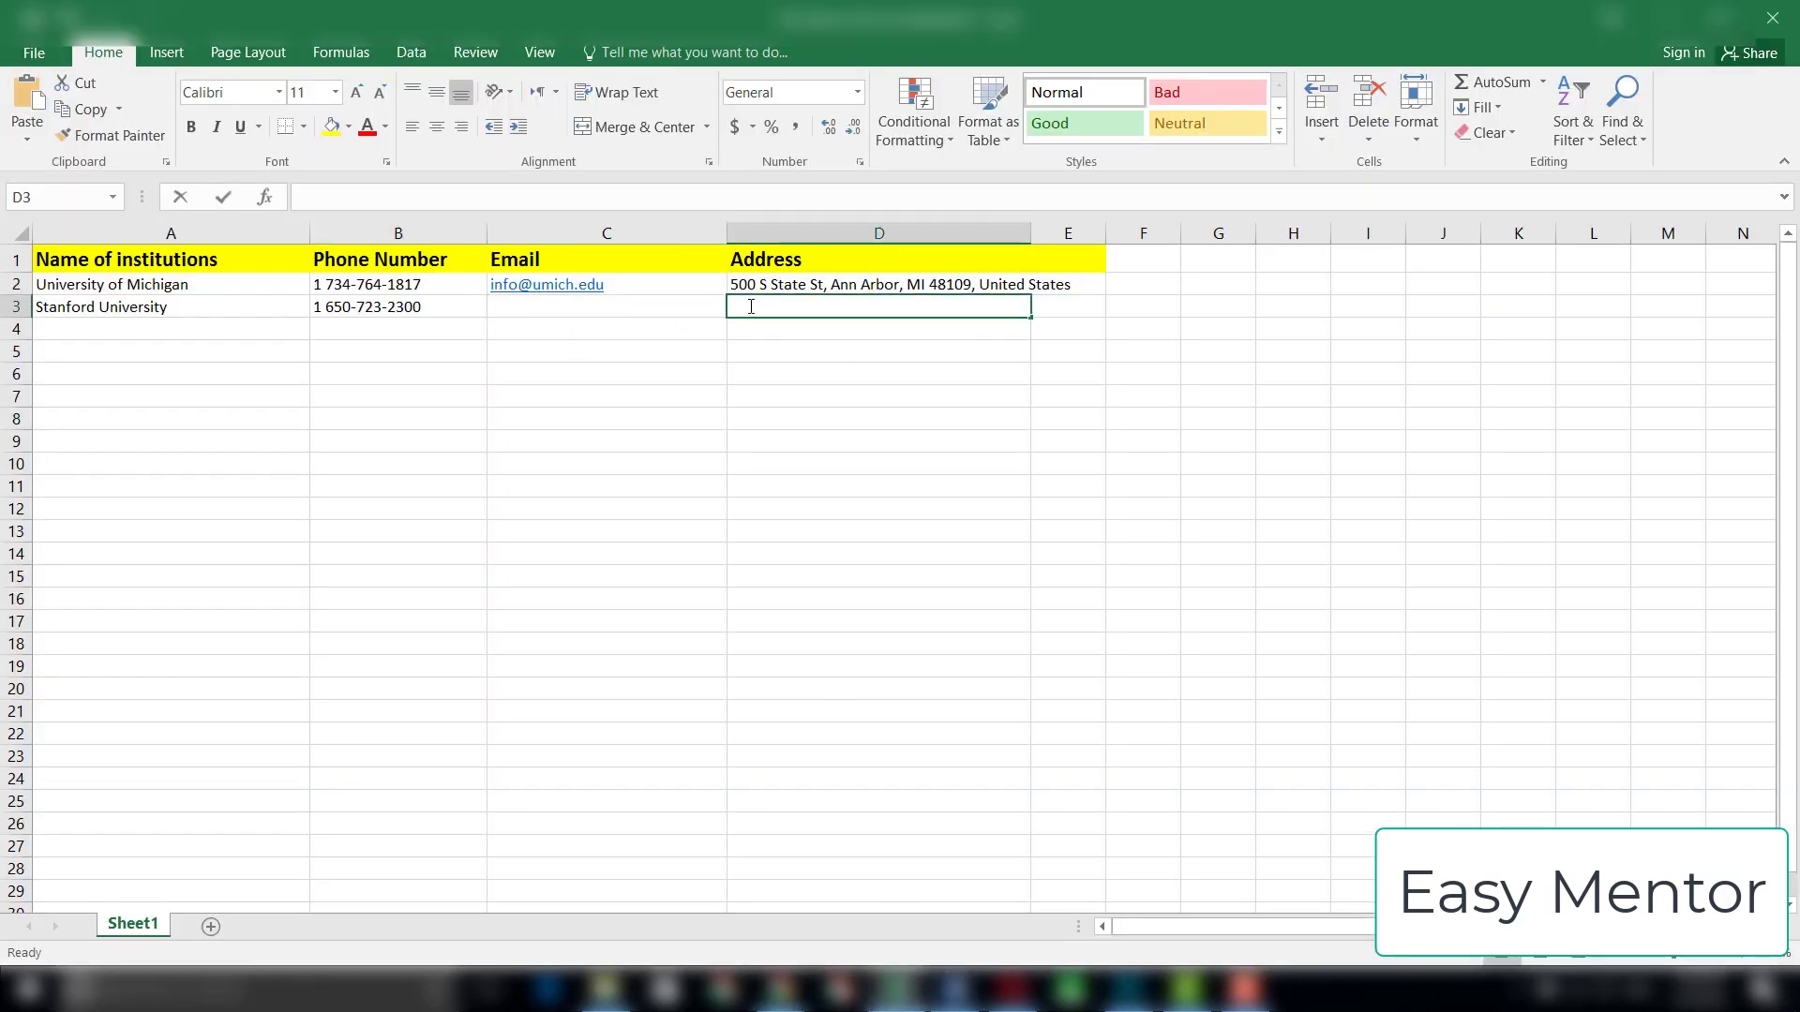
pyautogui.rightClick(748, 308)
pyautogui.click(790, 412)
pyautogui.click(811, 733)
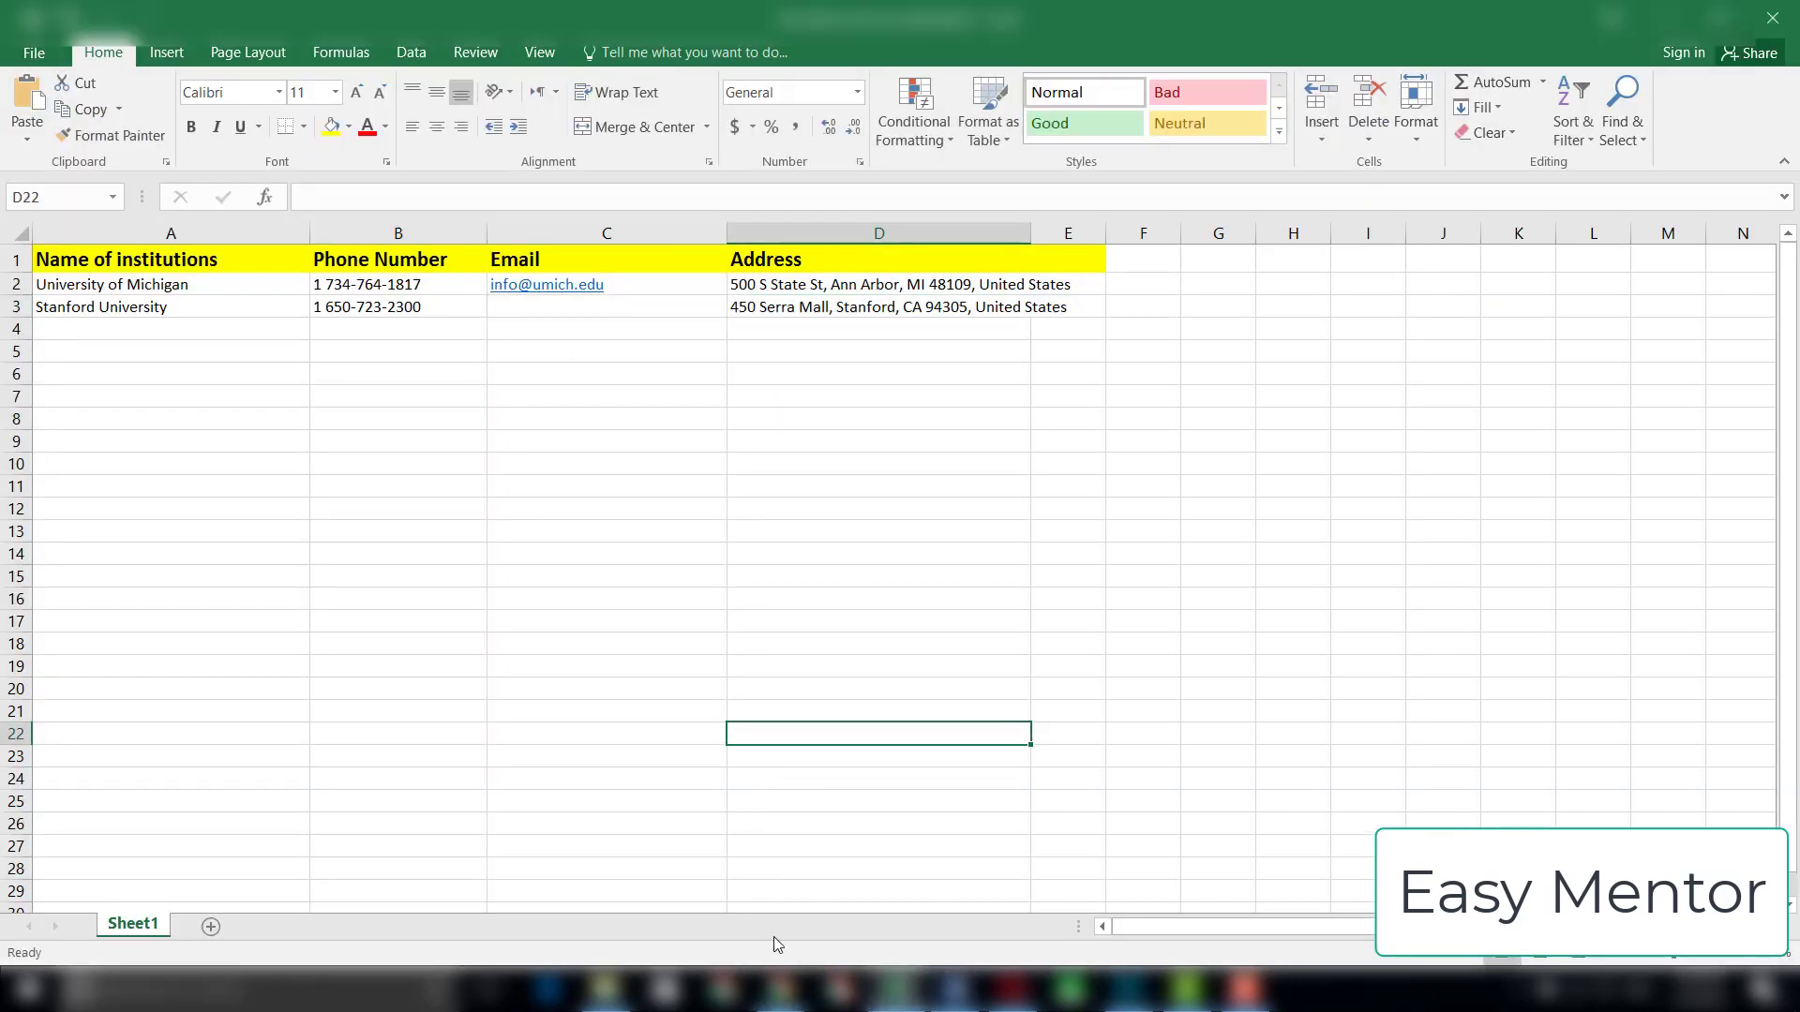
# Step: Switch to Chrome and search Google for "stanford university email address"
pyautogui.click(781, 989)
pyautogui.scroll(4, 1796, 215)
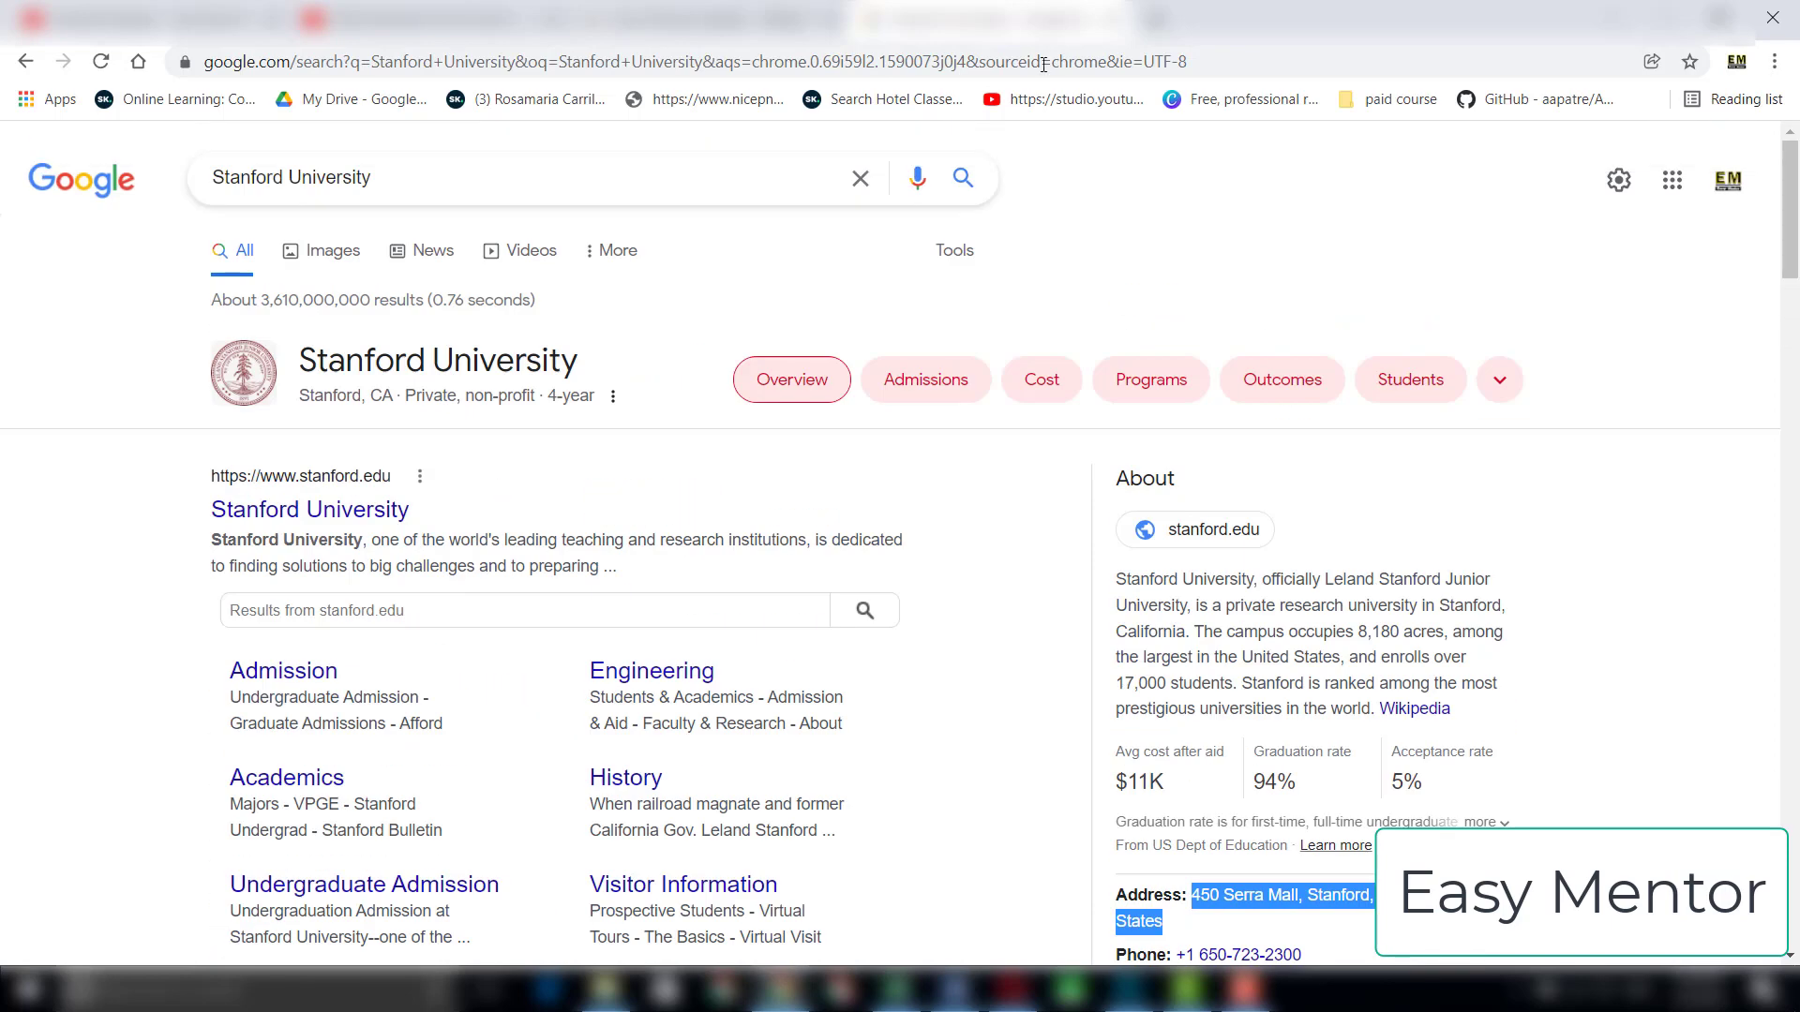
pyautogui.click(422, 177)
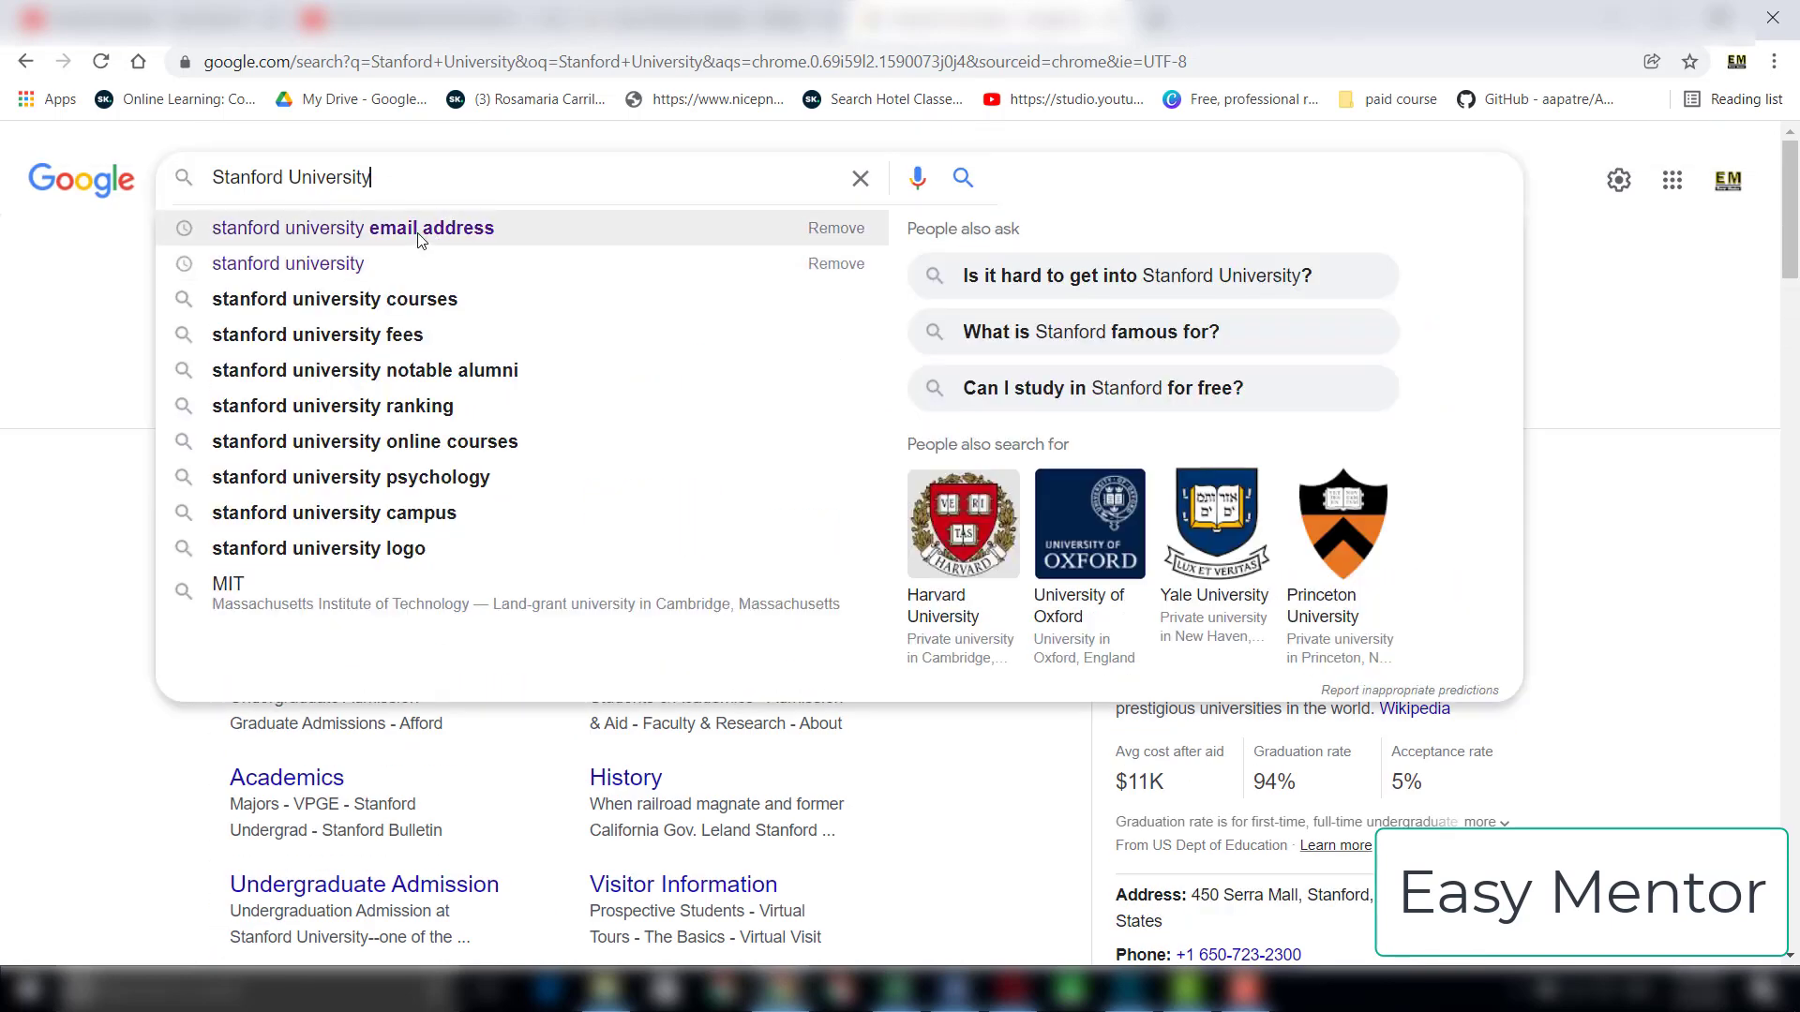
pyautogui.click(328, 228)
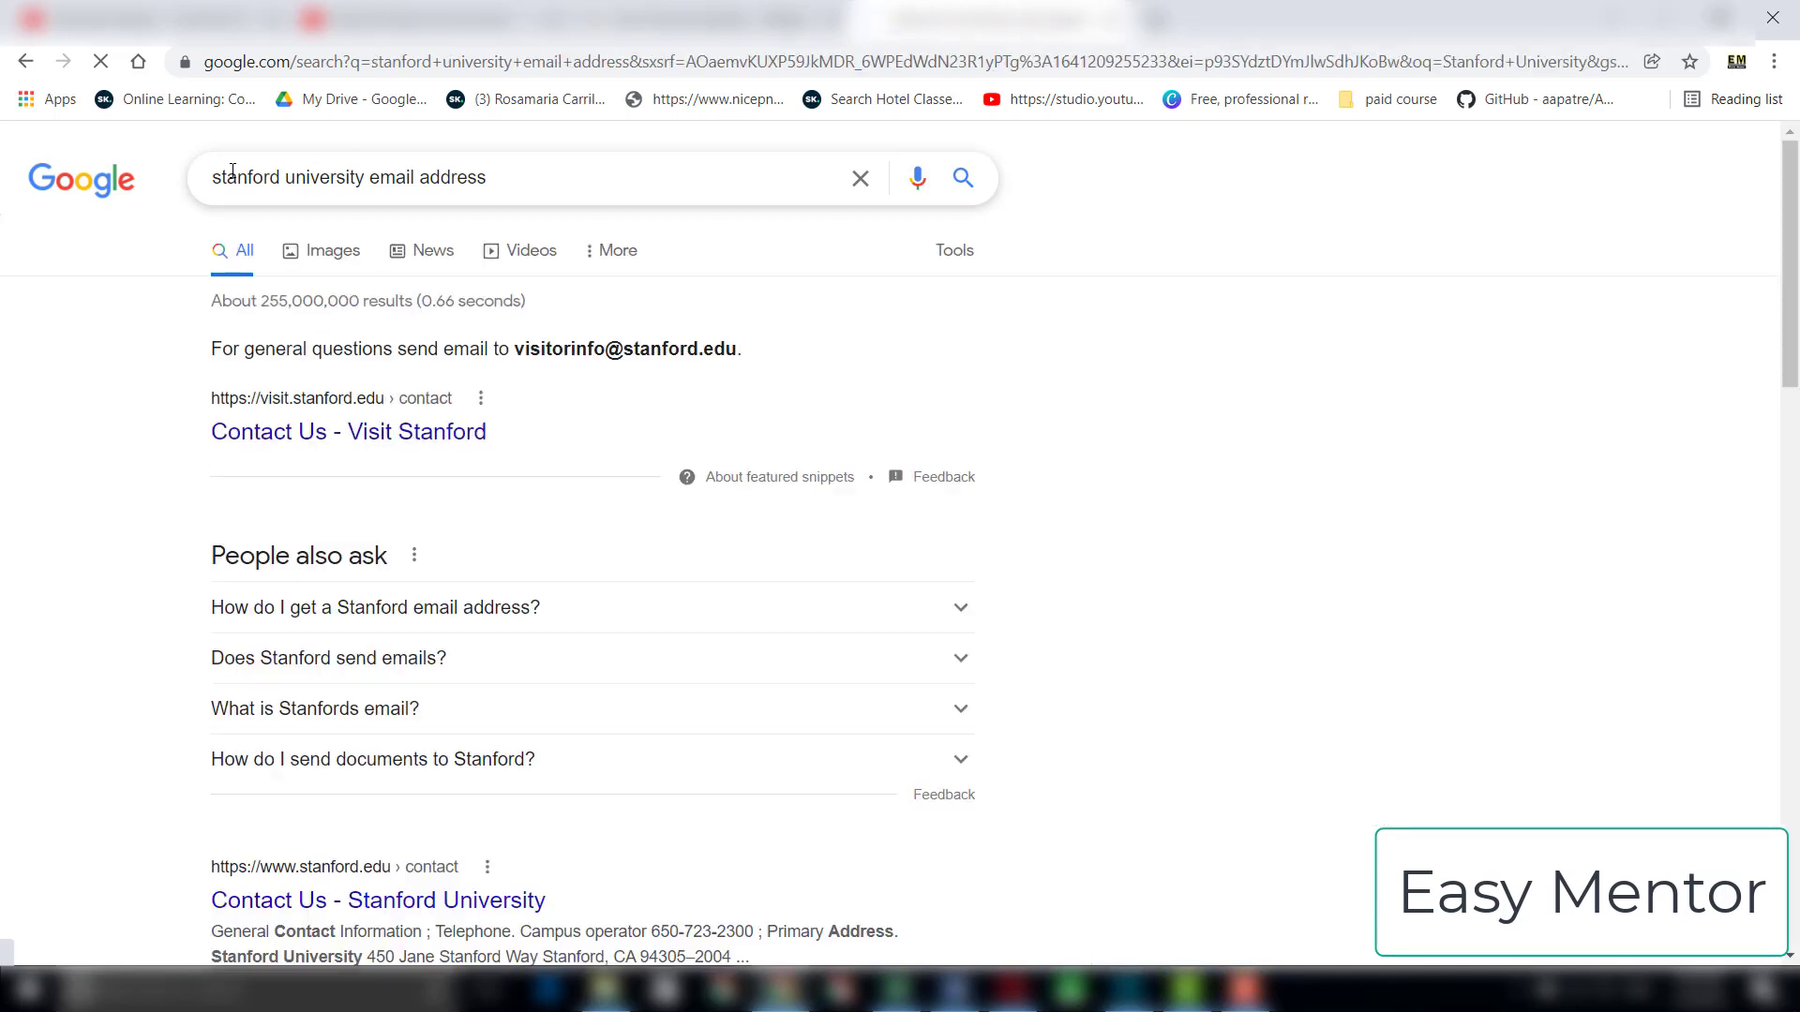
# Step: Copy Stanford's general-questions e-mail from the featured search result into cell C3 of the Excel sheet
pyautogui.moveTo(510, 349); pyautogui.dragTo(737, 344)
pyautogui.rightClick(705, 351)
pyautogui.click(726, 365)
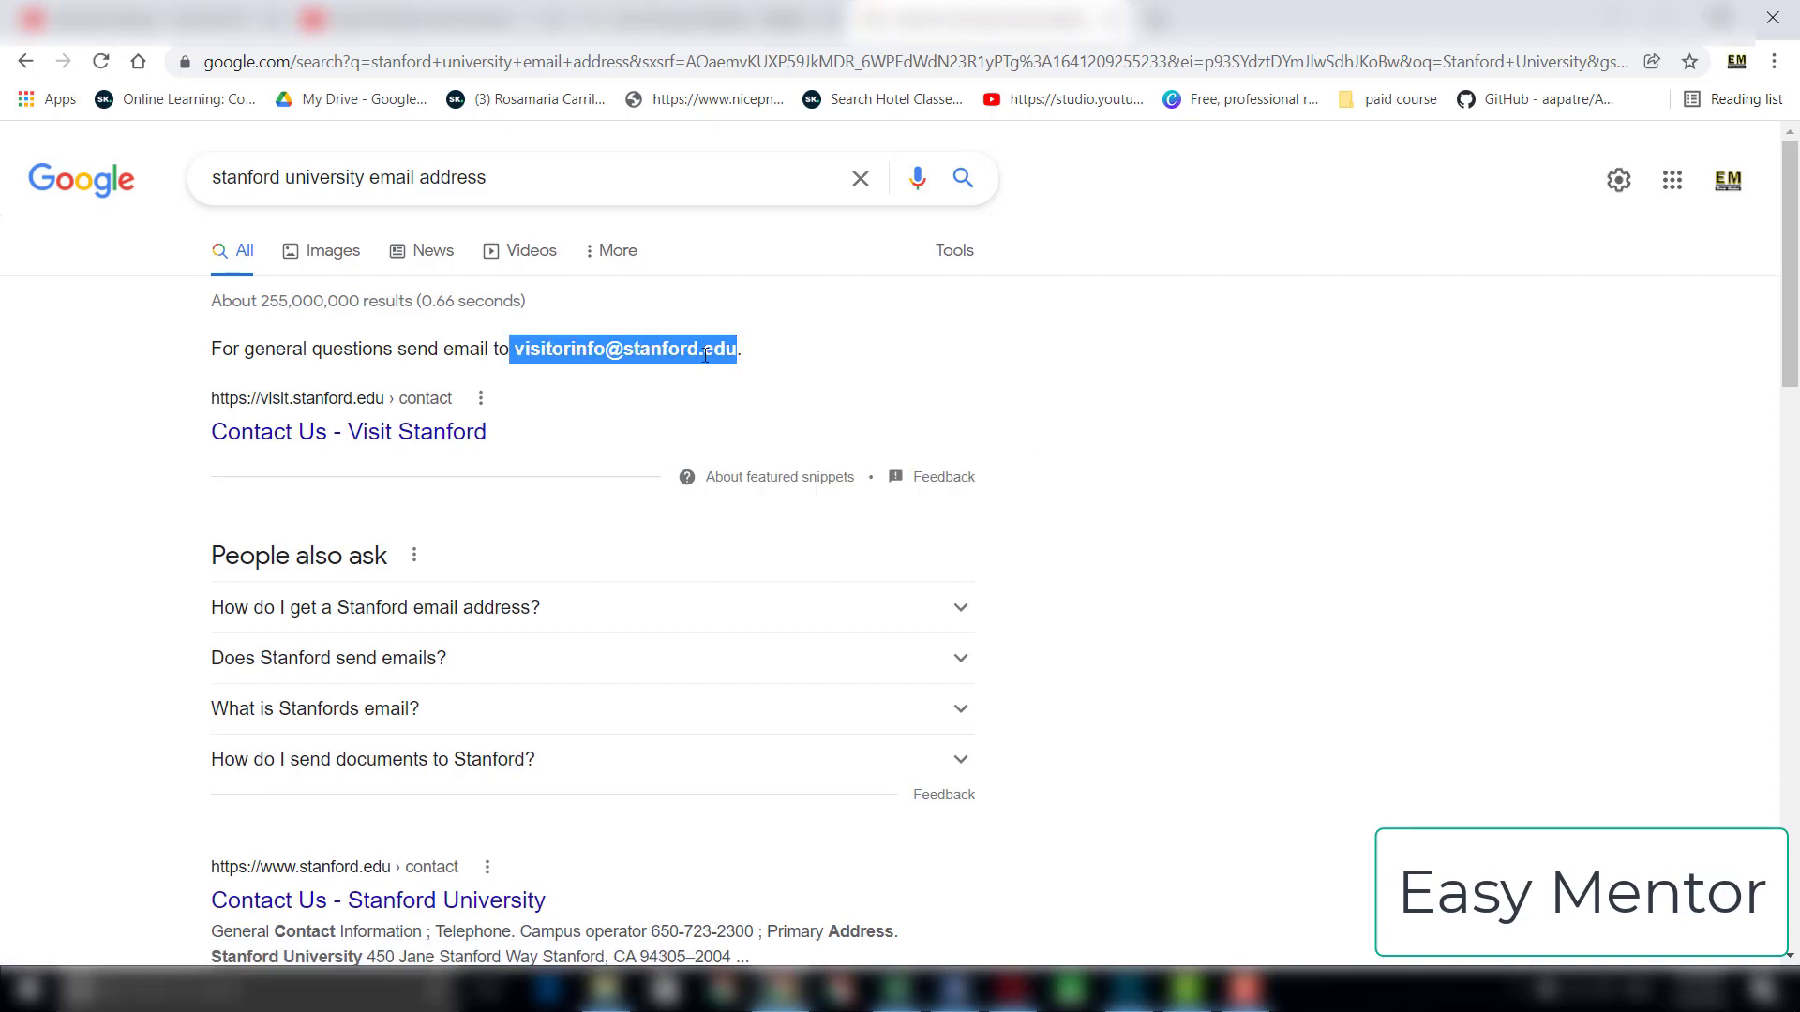
pyautogui.click(897, 990)
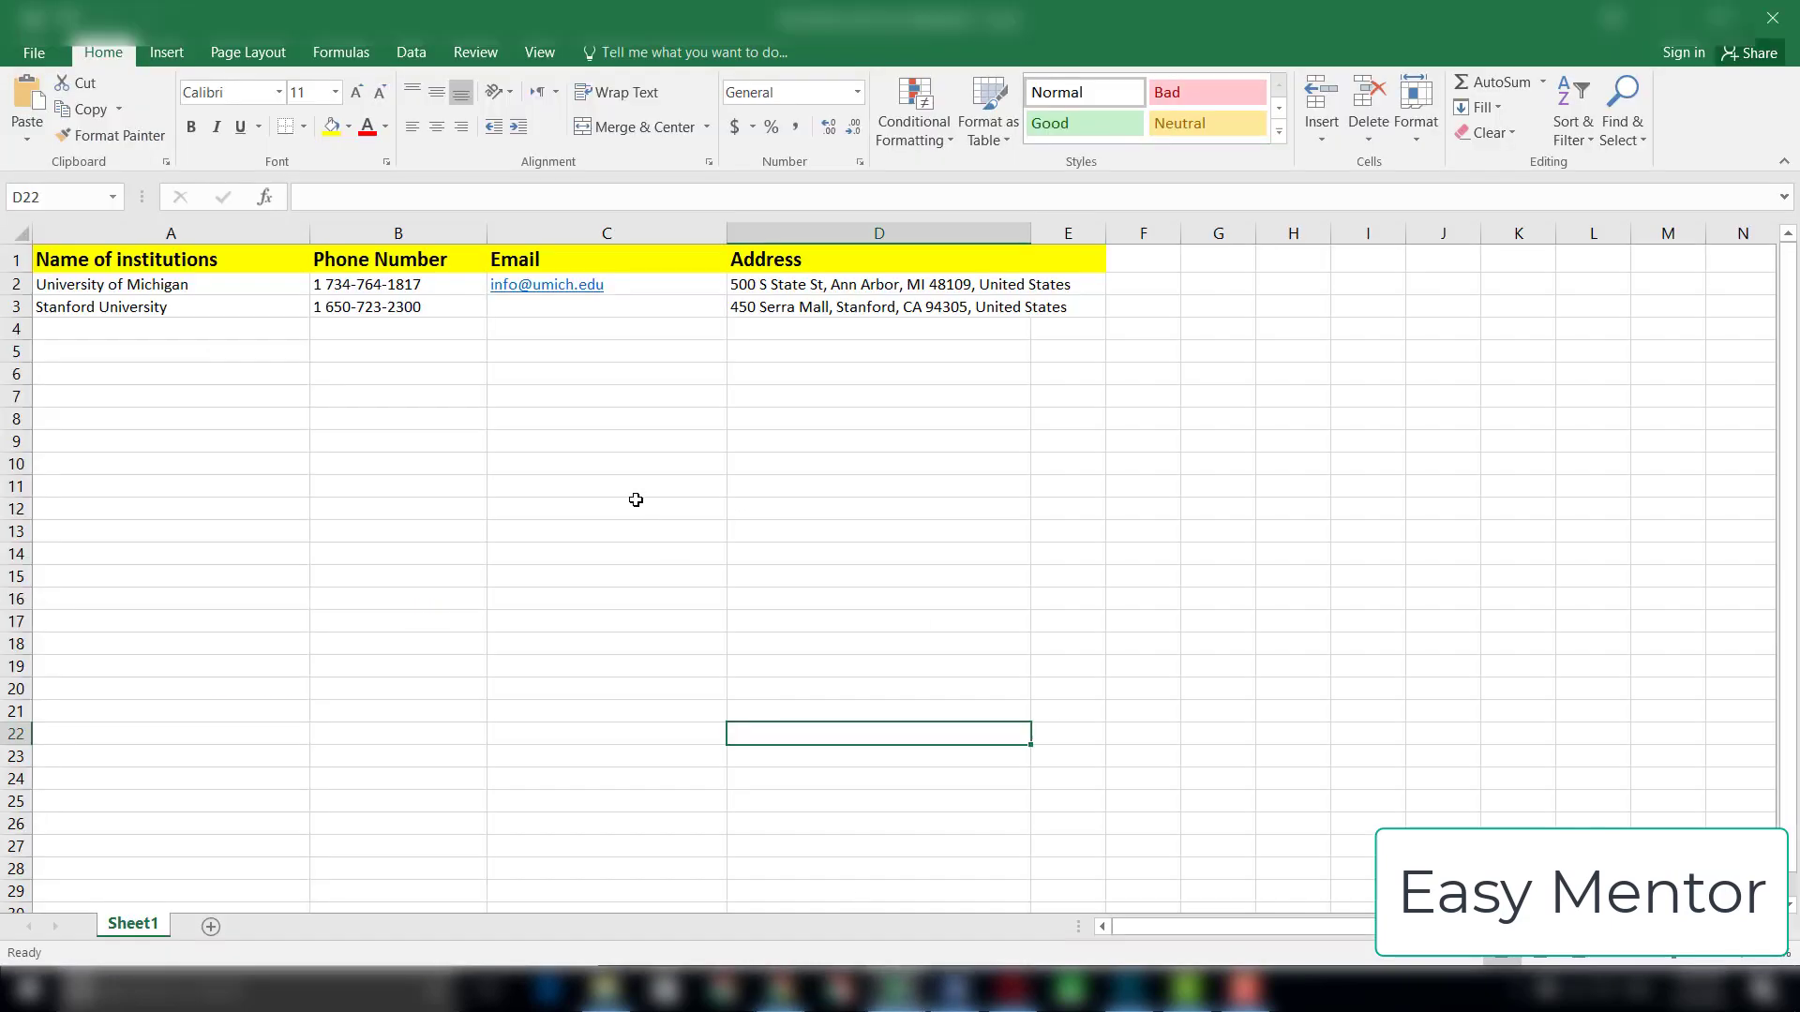
pyautogui.click(544, 309)
pyautogui.rightClick(544, 309)
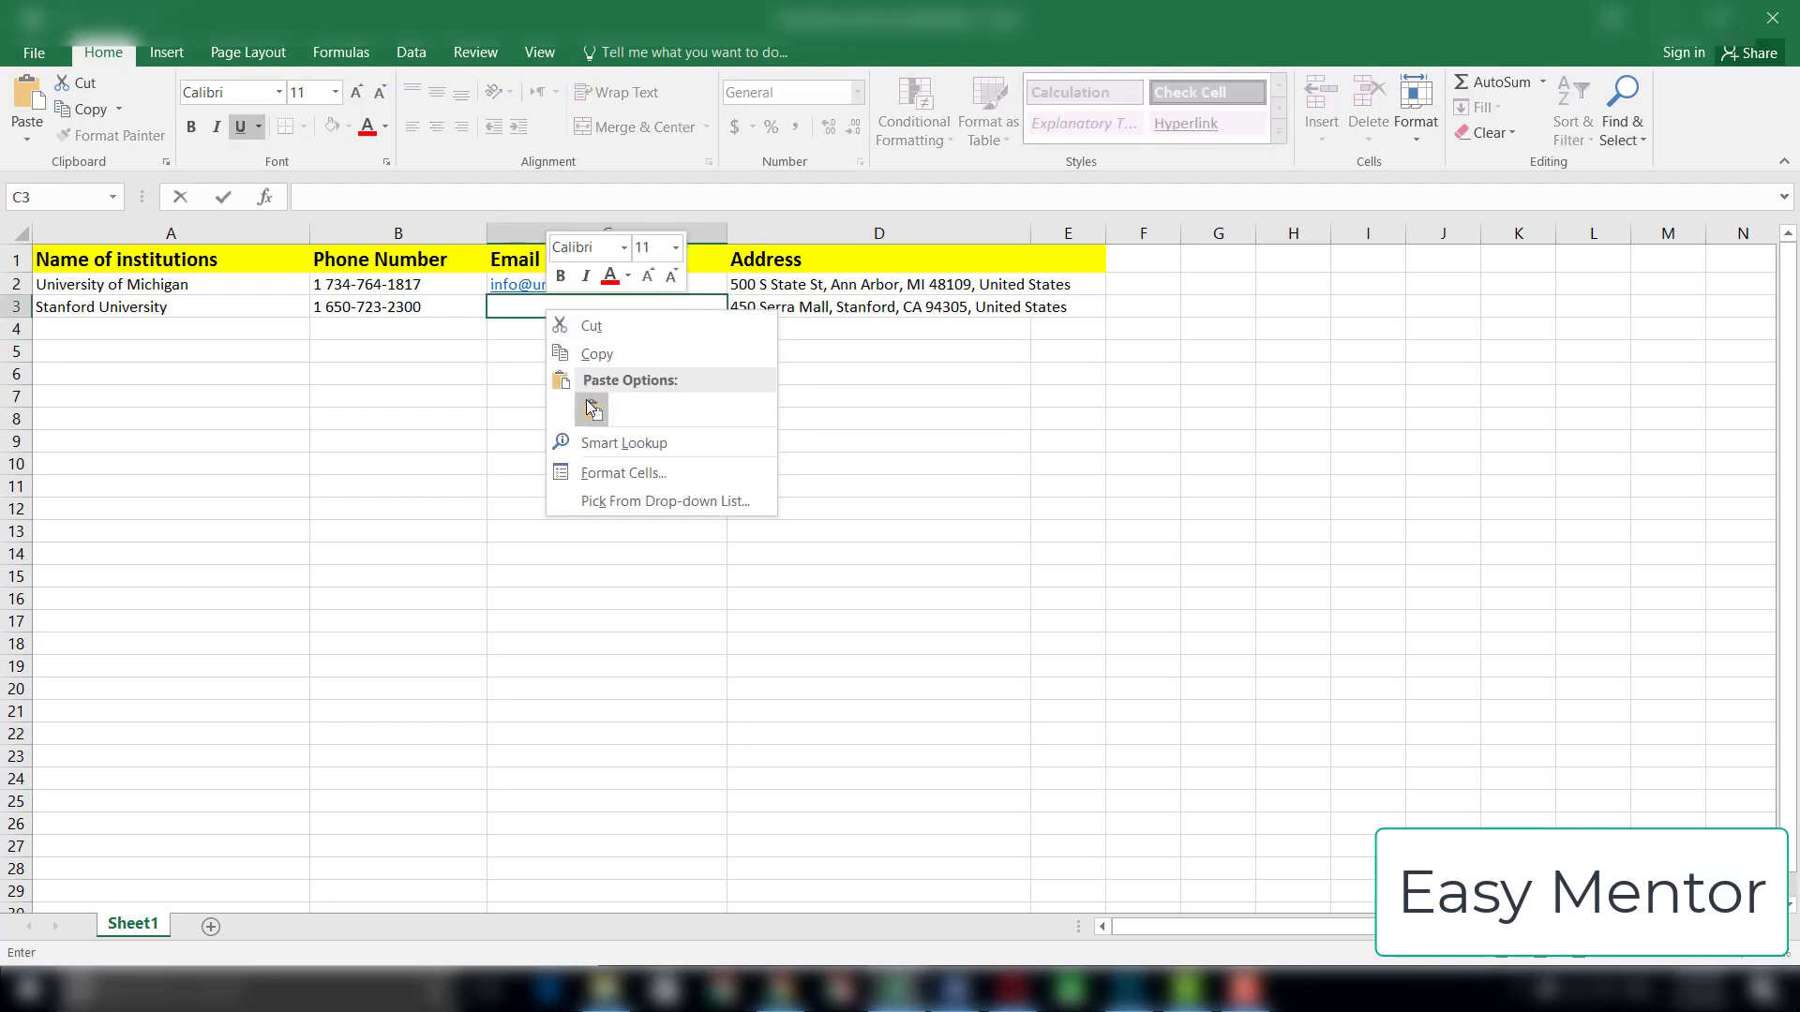
pyautogui.click(587, 410)
pyautogui.click(577, 419)
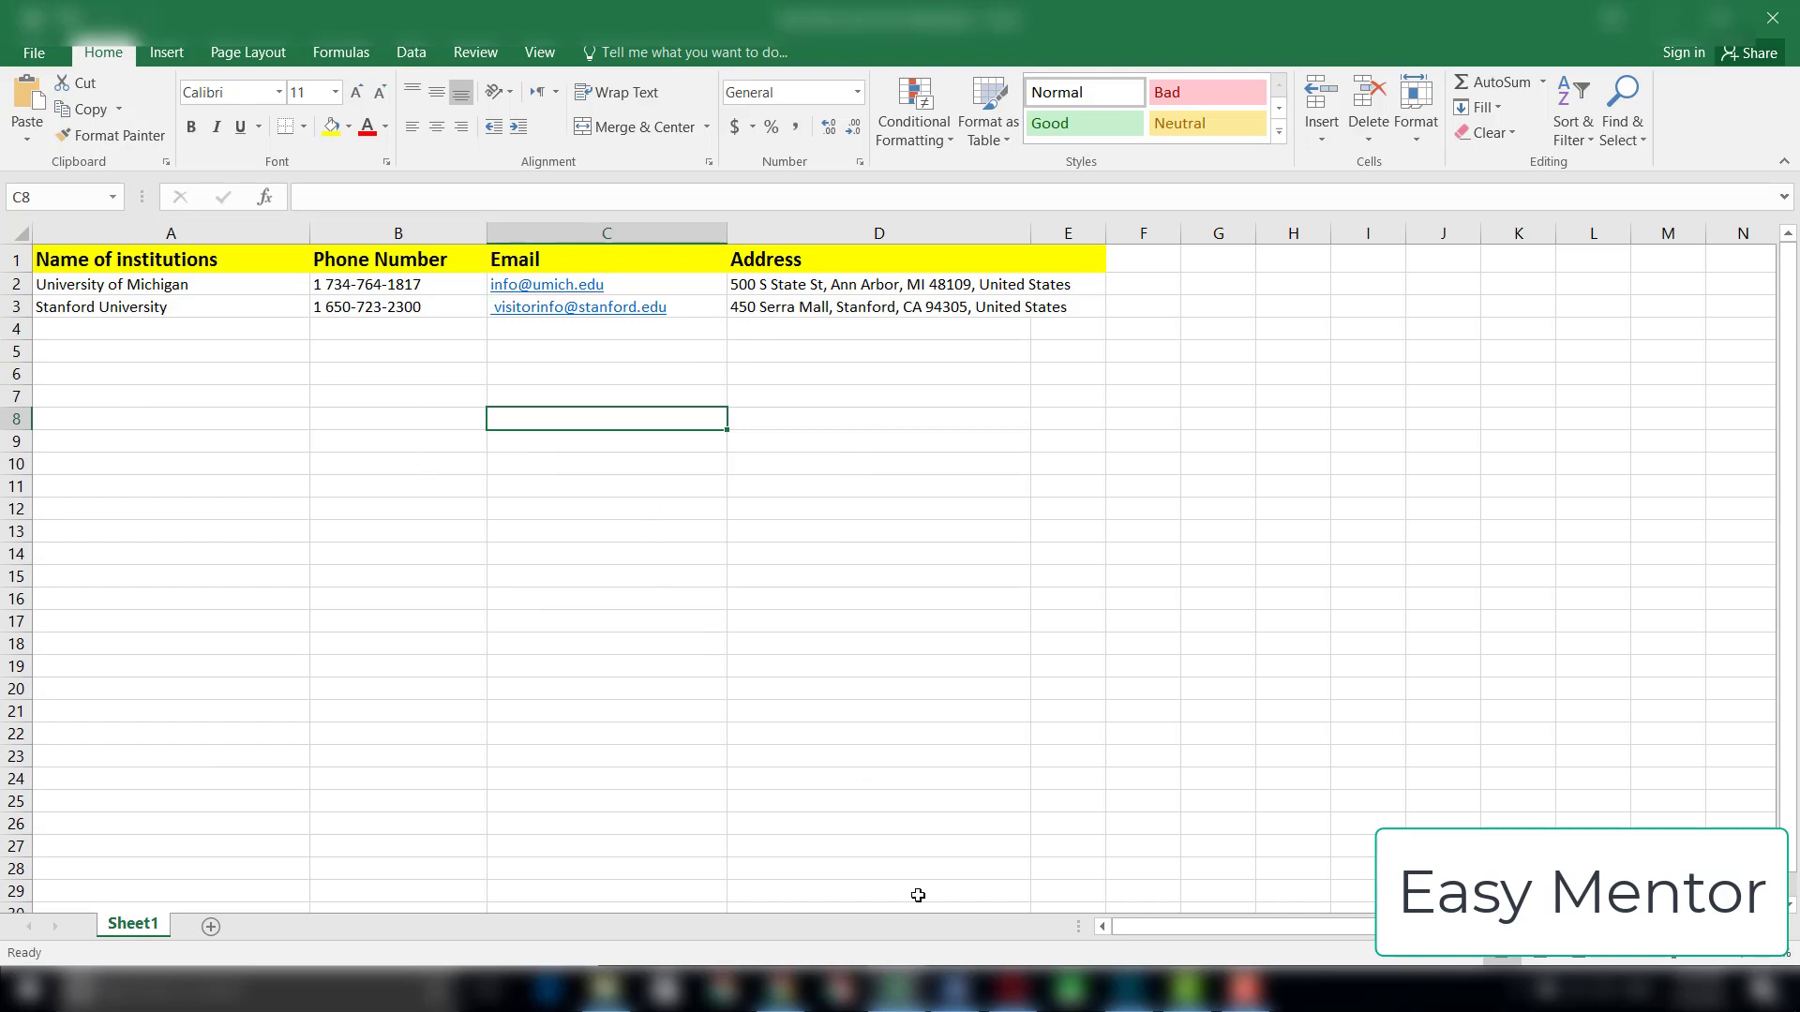
# Step: Review the task brief in Word and the Wikipedia chapters list in Chrome, and return to the Excel sheet
pyautogui.click(953, 989)
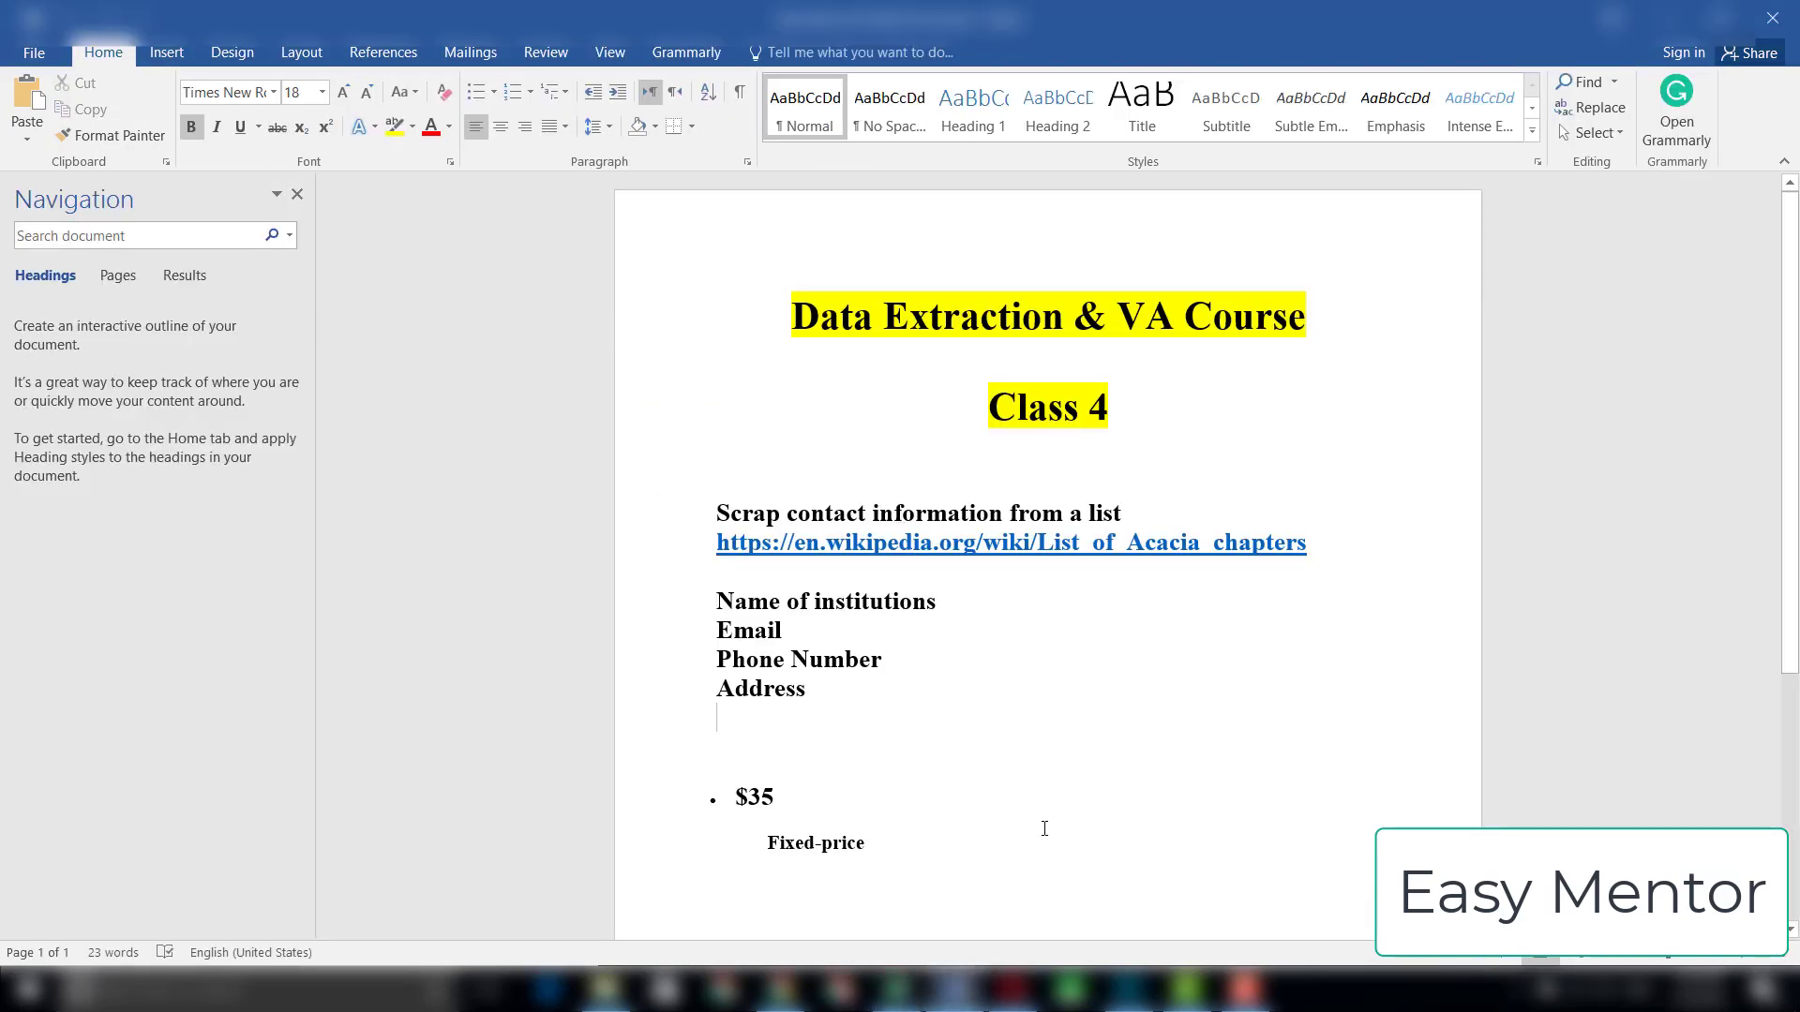
pyautogui.moveTo(1044, 829); pyautogui.dragTo(1022, 852)
pyautogui.click(780, 989)
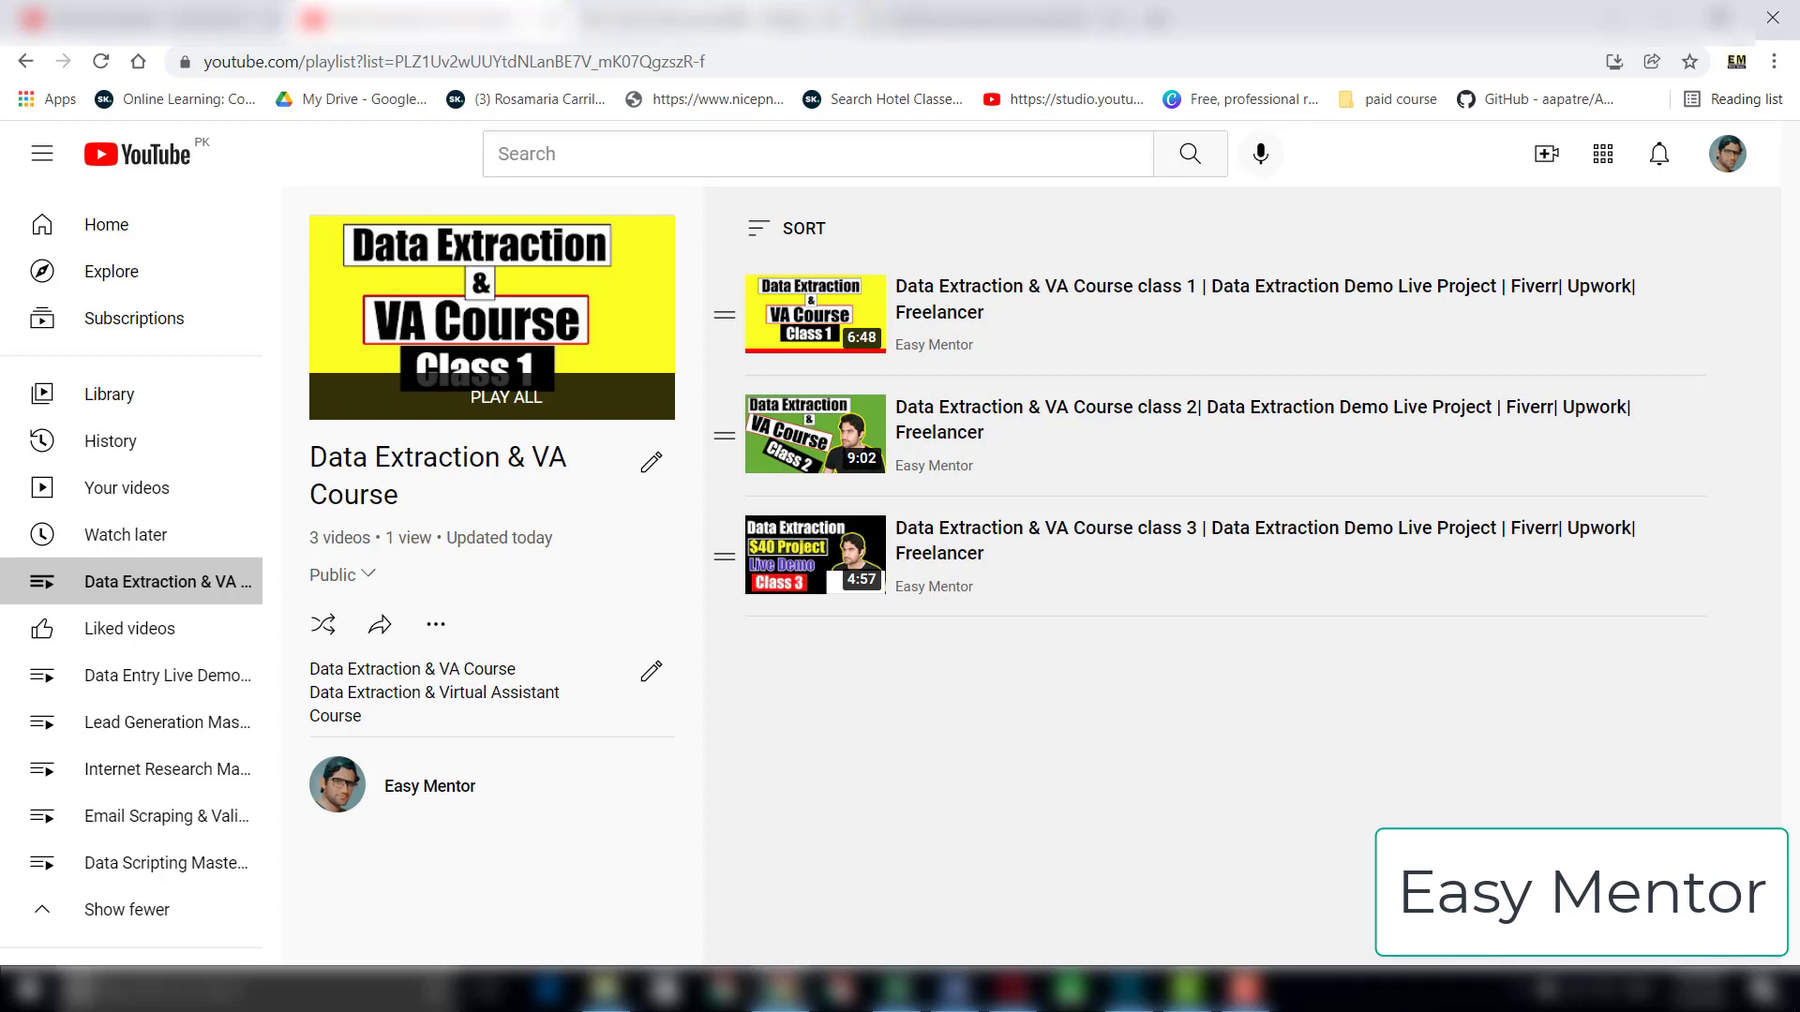
pyautogui.click(733, 17)
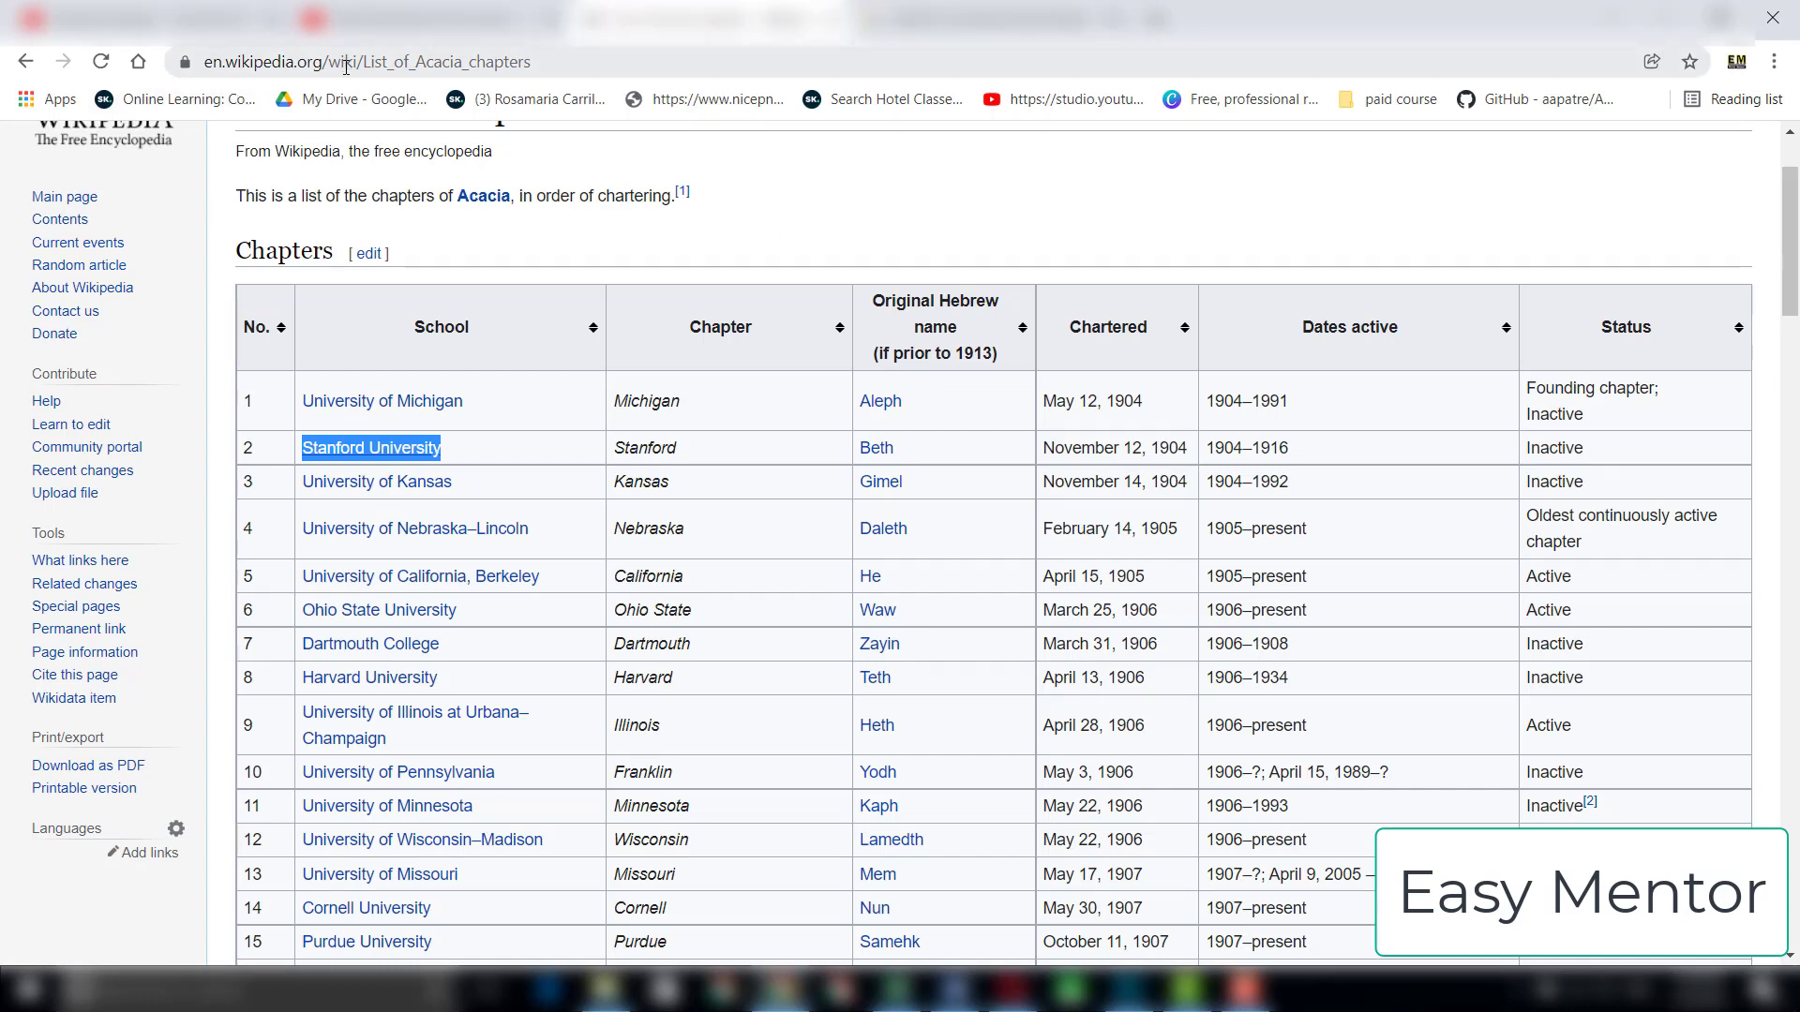
pyautogui.click(891, 989)
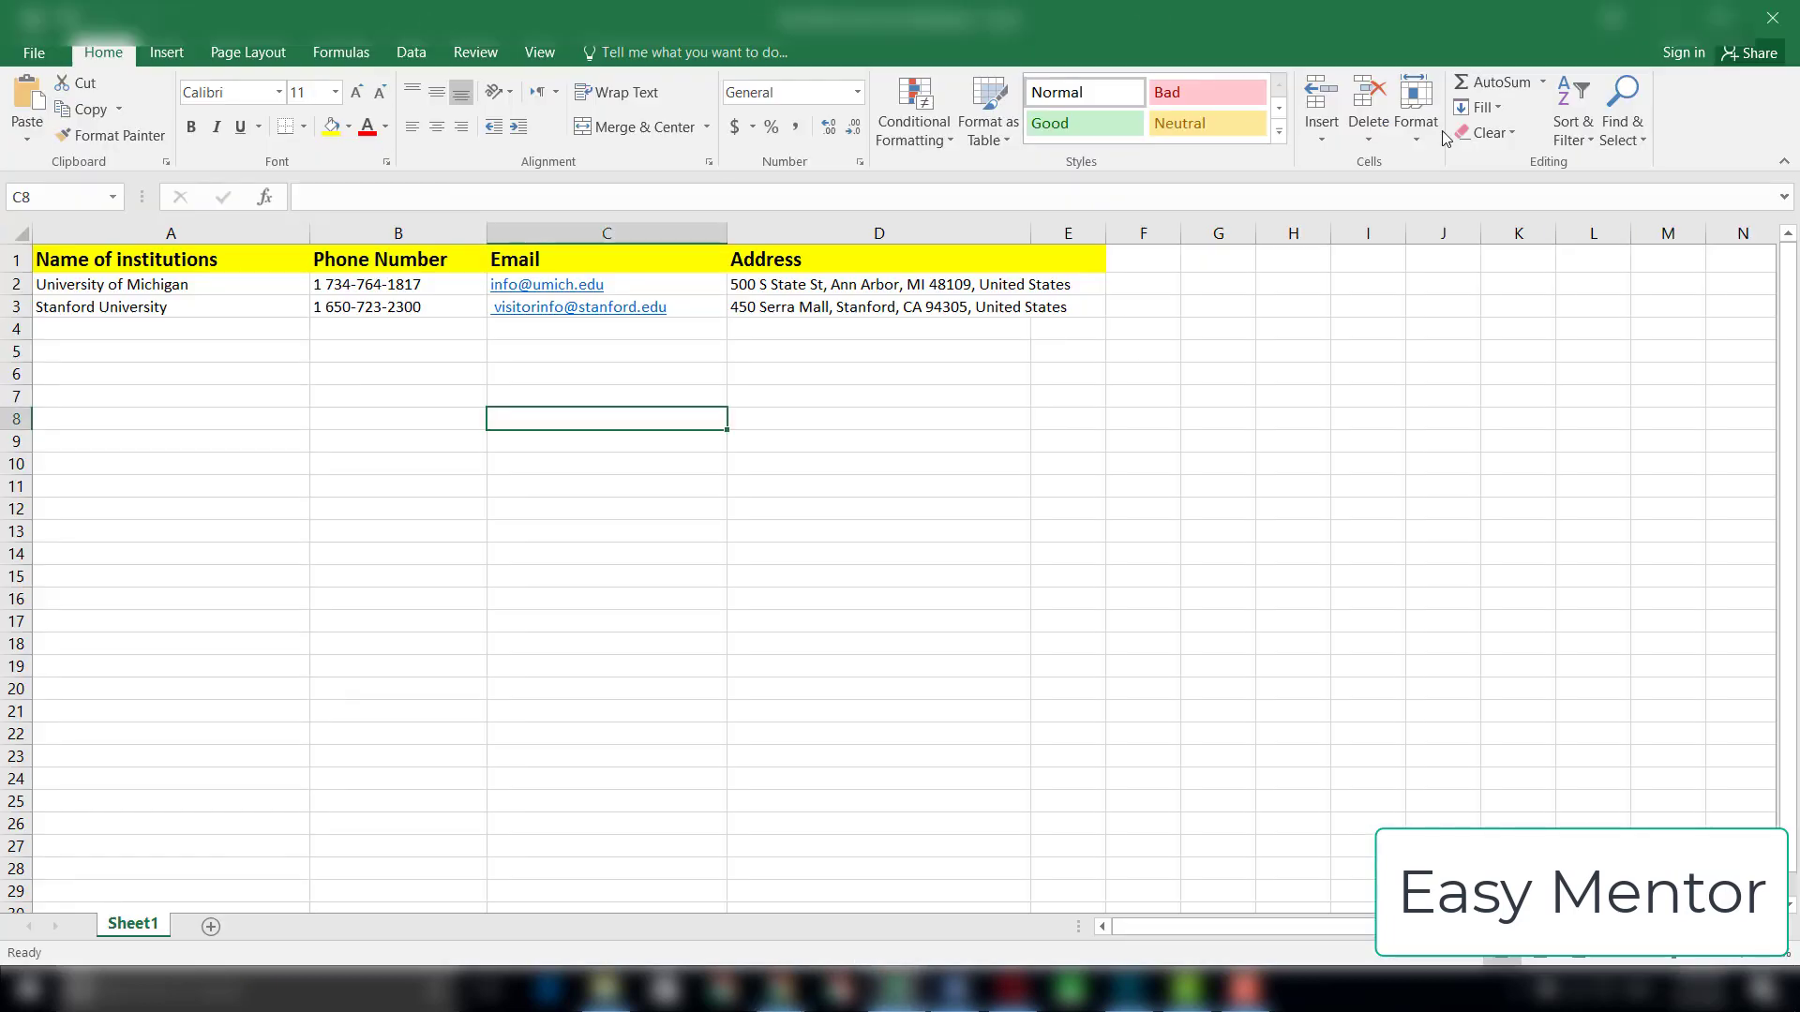